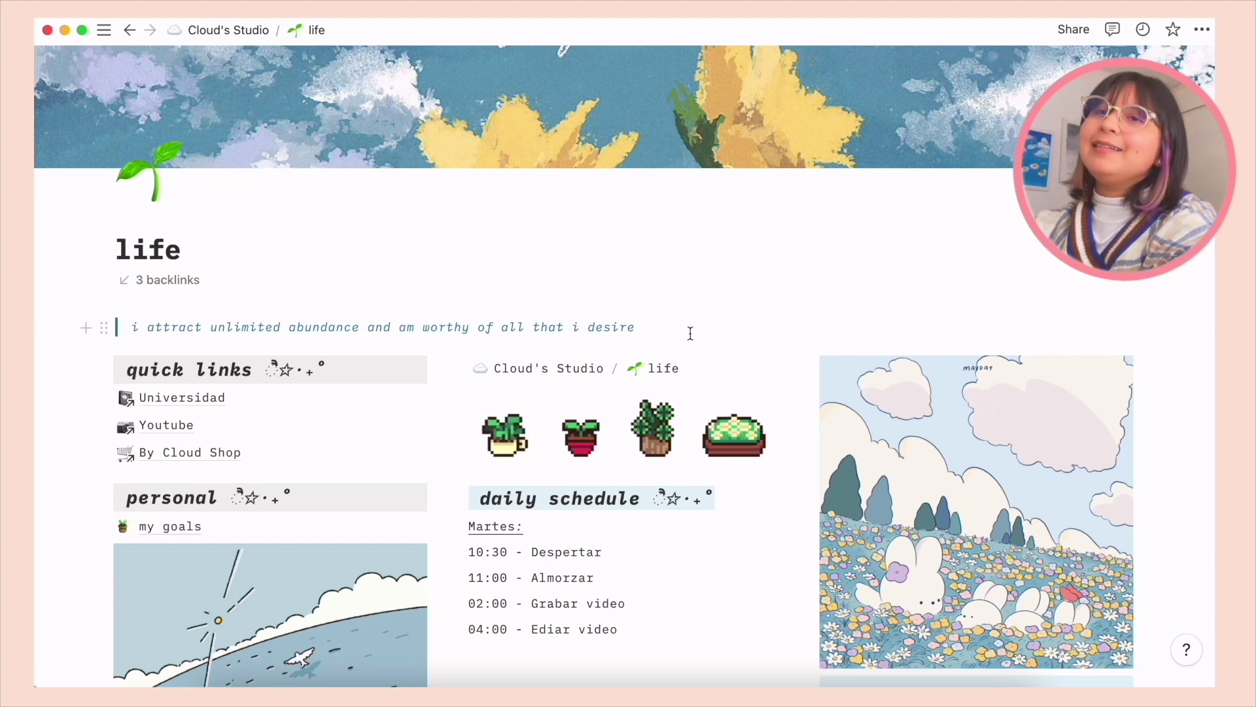
- Open the my goals page from the life page's personal section and review the New Years Resolutions checklist
{"action": "scroll", "coordinate": [691, 335], "scroll_direction": "down", "scroll_amount": 1}
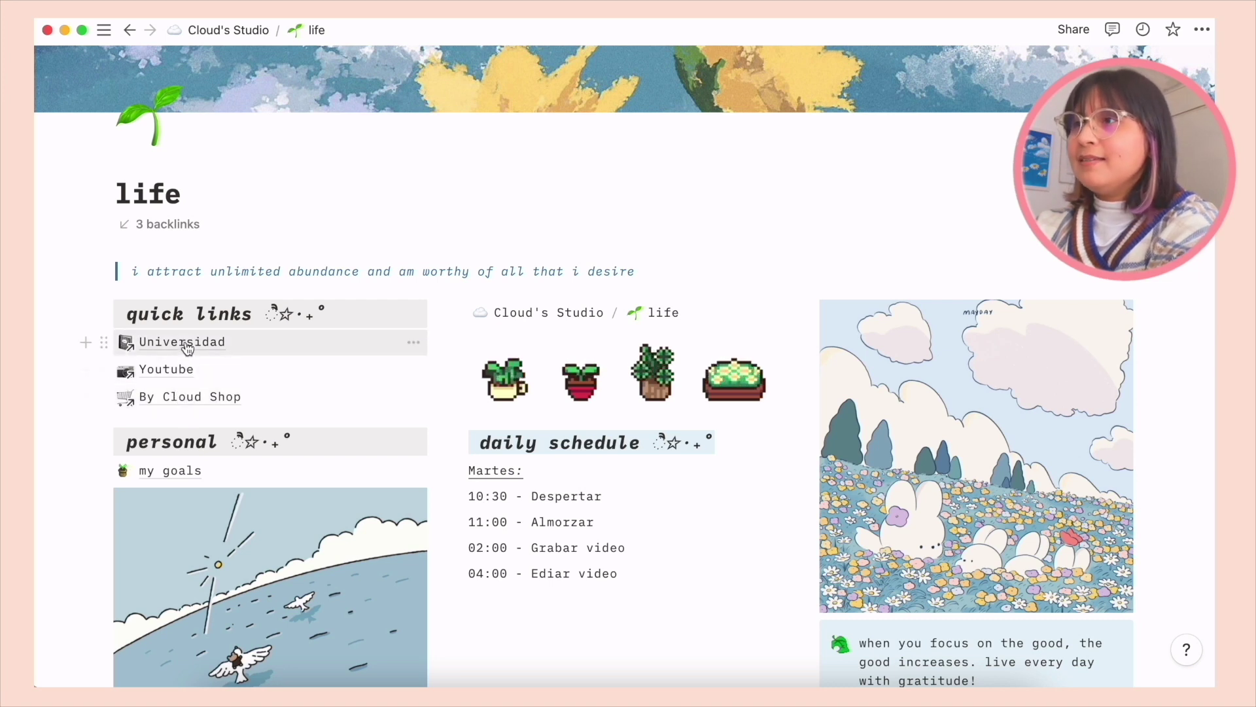
{"action": "scroll", "coordinate": [187, 371], "scroll_direction": "down", "scroll_amount": 3}
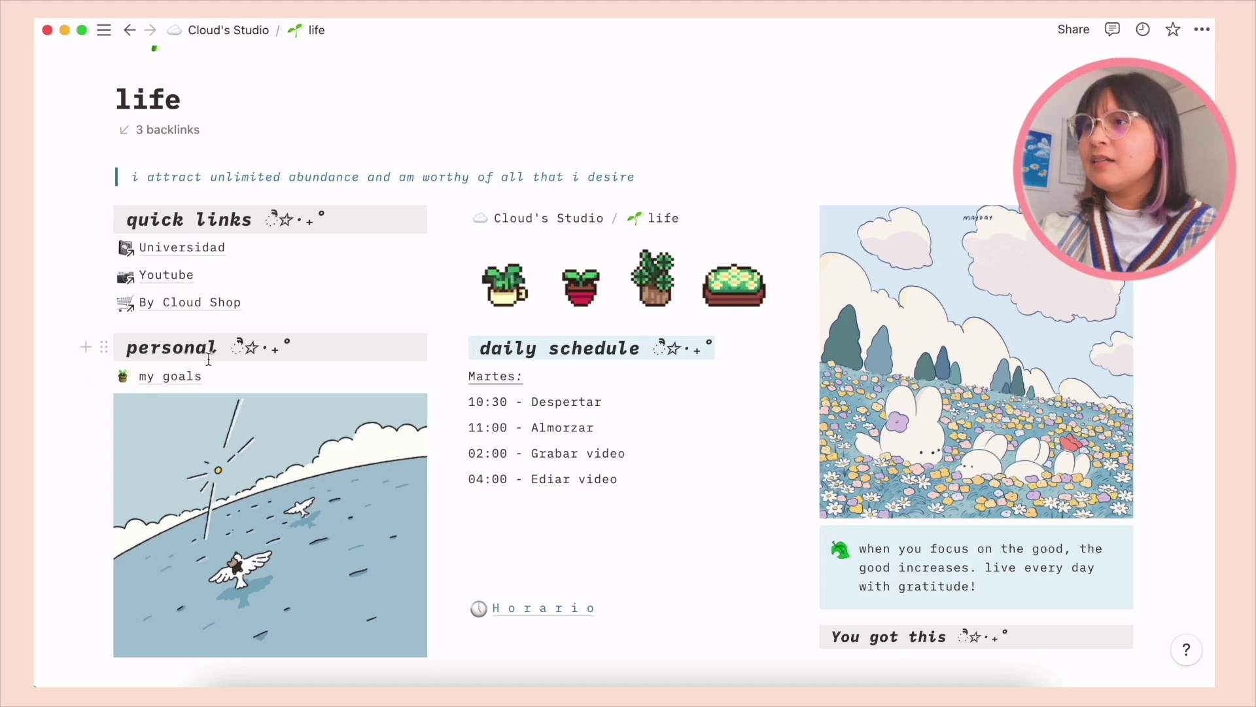
{"action": "left_click", "coordinate": [180, 376]}
{"action": "scroll", "coordinate": [646, 351], "scroll_direction": "down", "scroll_amount": 5}
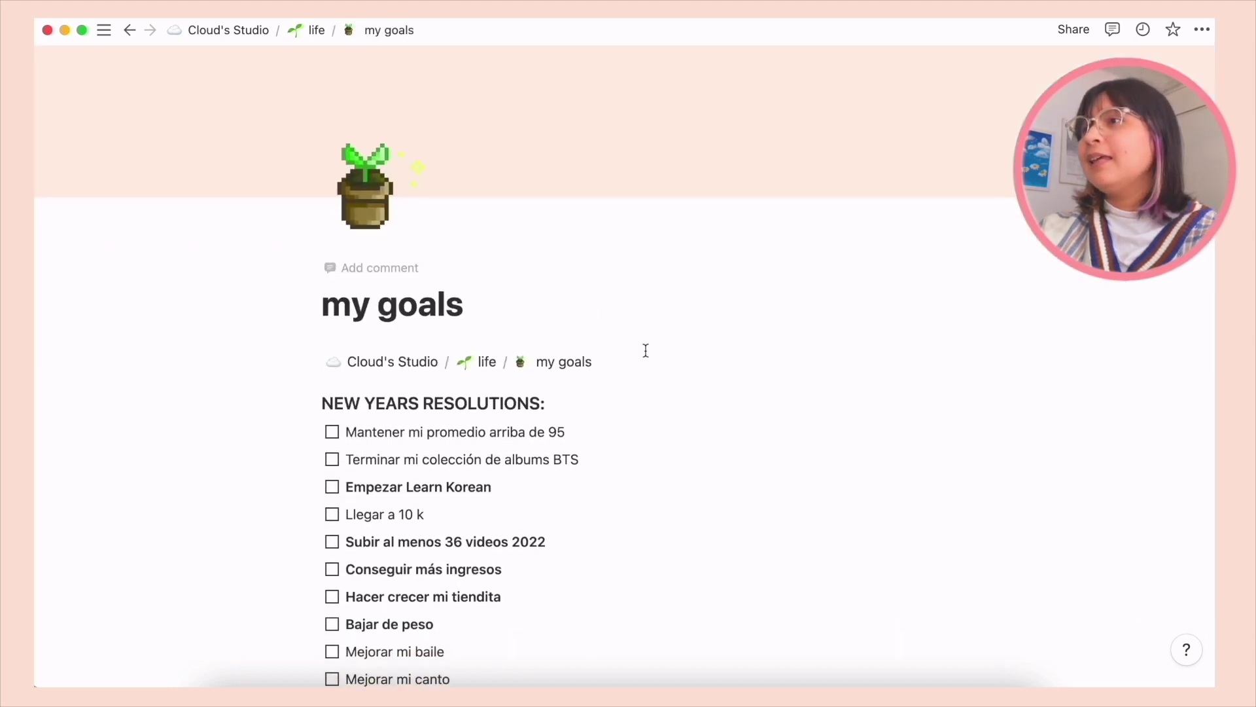
{"action": "scroll", "coordinate": [646, 351], "scroll_direction": "up", "scroll_amount": 4}
{"action": "scroll", "coordinate": [458, 392], "scroll_direction": "down", "scroll_amount": 2}
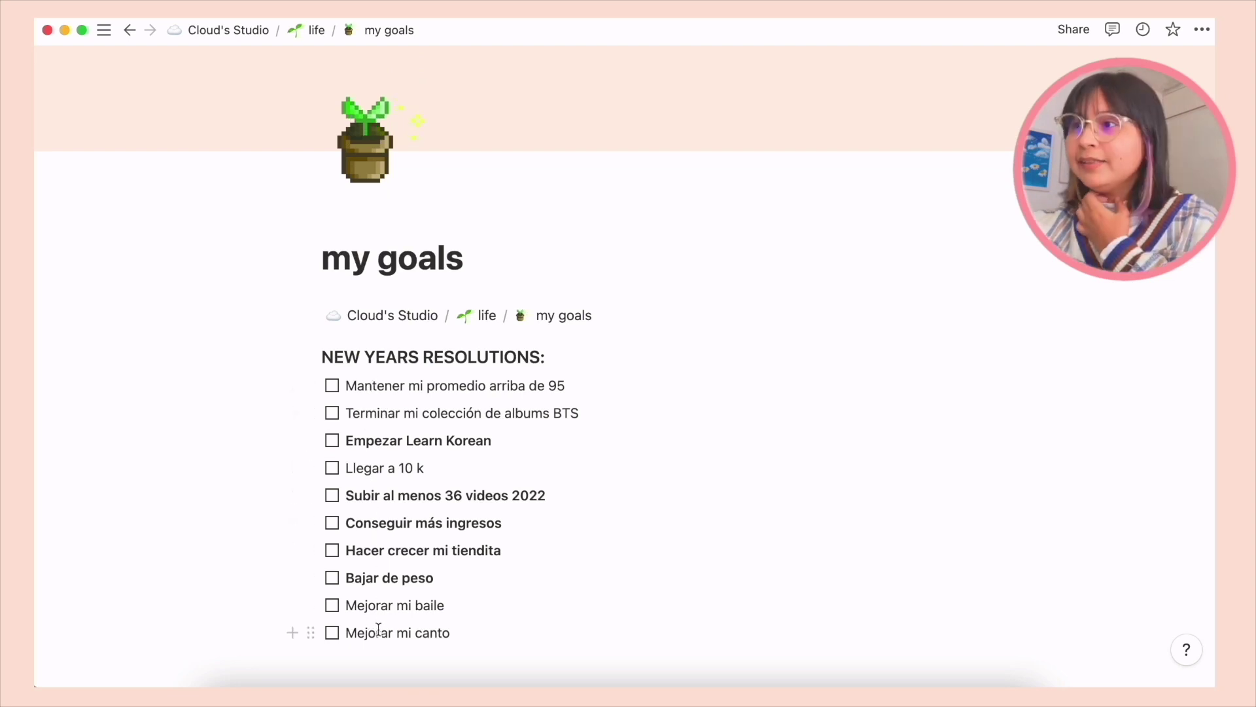
{"action": "left_click_drag", "start_coordinate": [346, 440], "coordinate": [508, 450]}
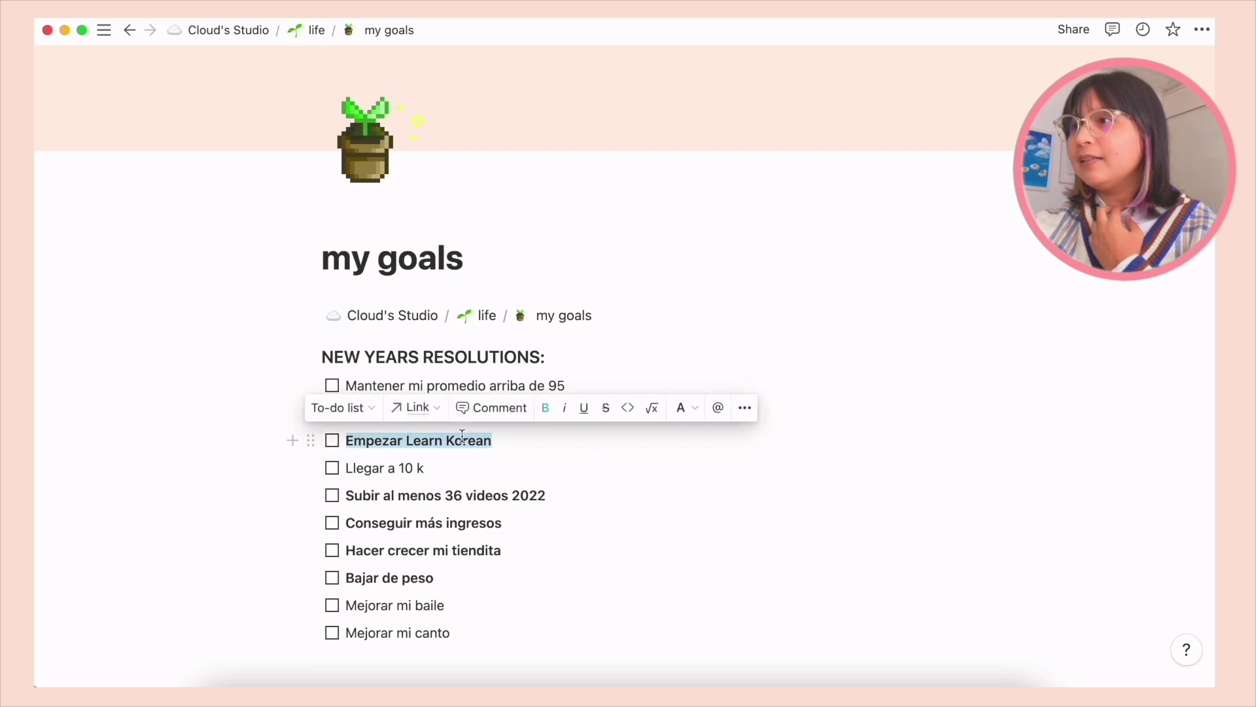
{"action": "left_click", "coordinate": [510, 470]}
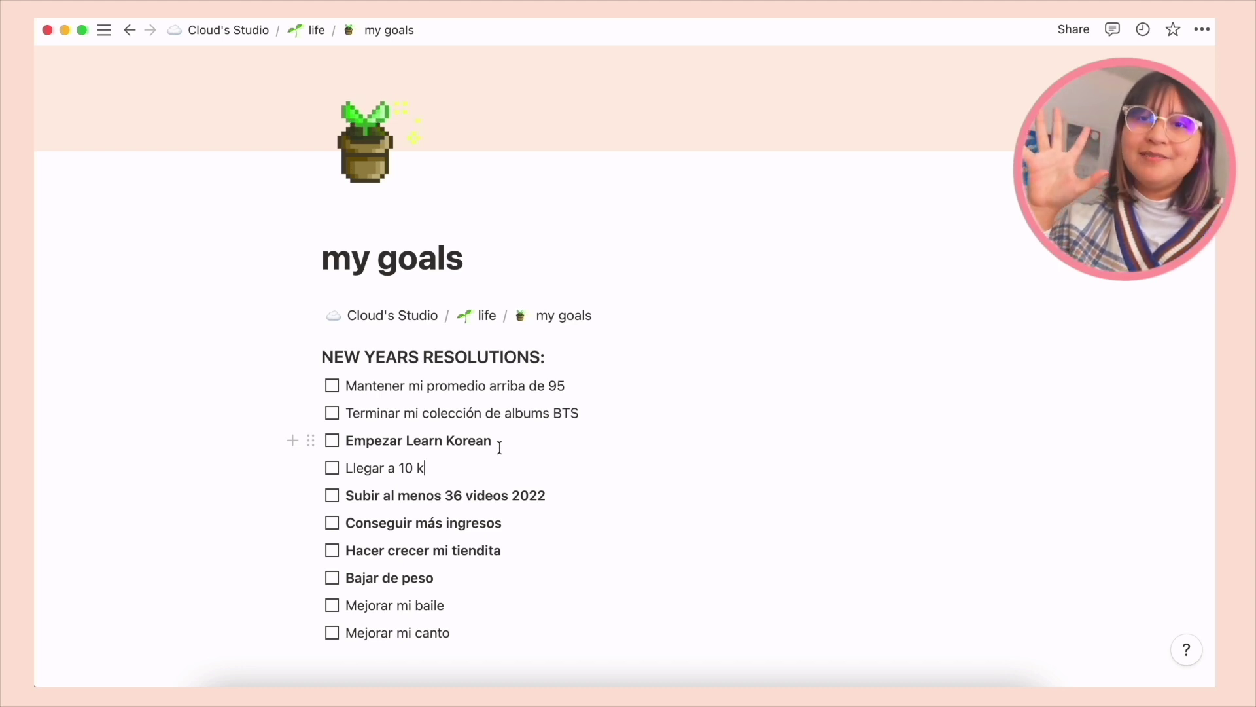
- Return to the life page and look over its cover, quick links, personal section and images
{"action": "left_click", "coordinate": [317, 30]}
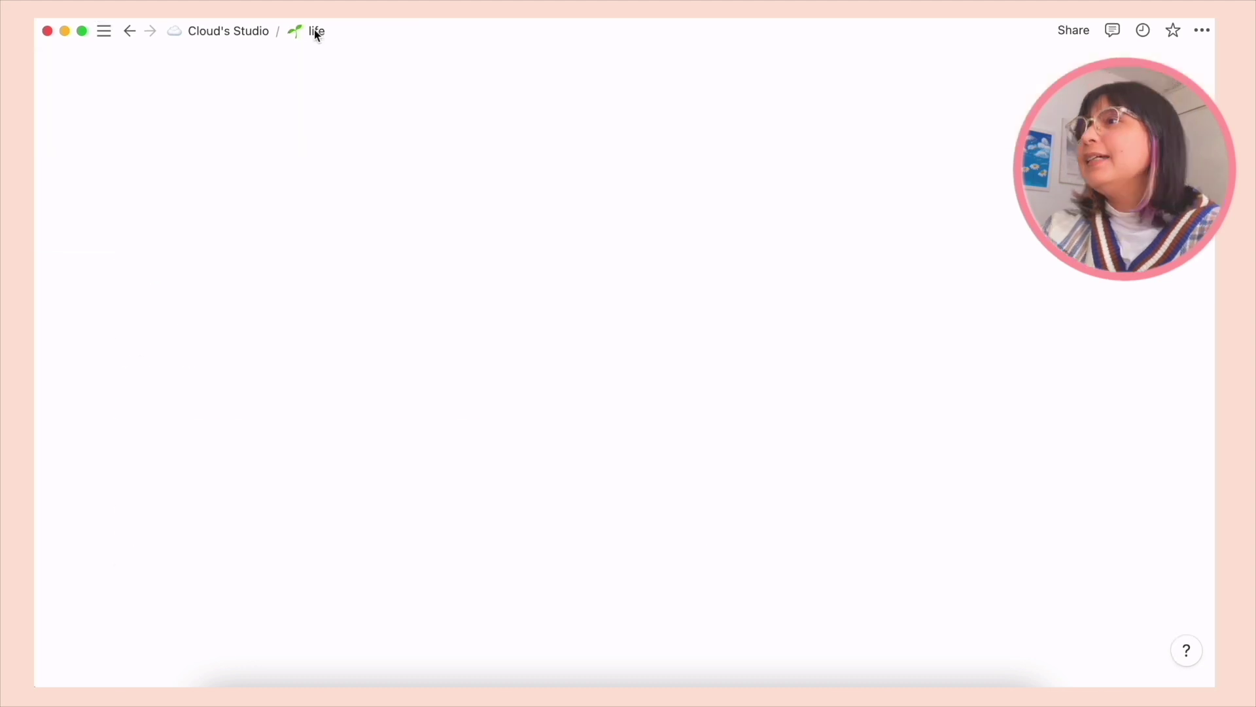
{"action": "scroll", "coordinate": [677, 456], "scroll_direction": "down", "scroll_amount": 5}
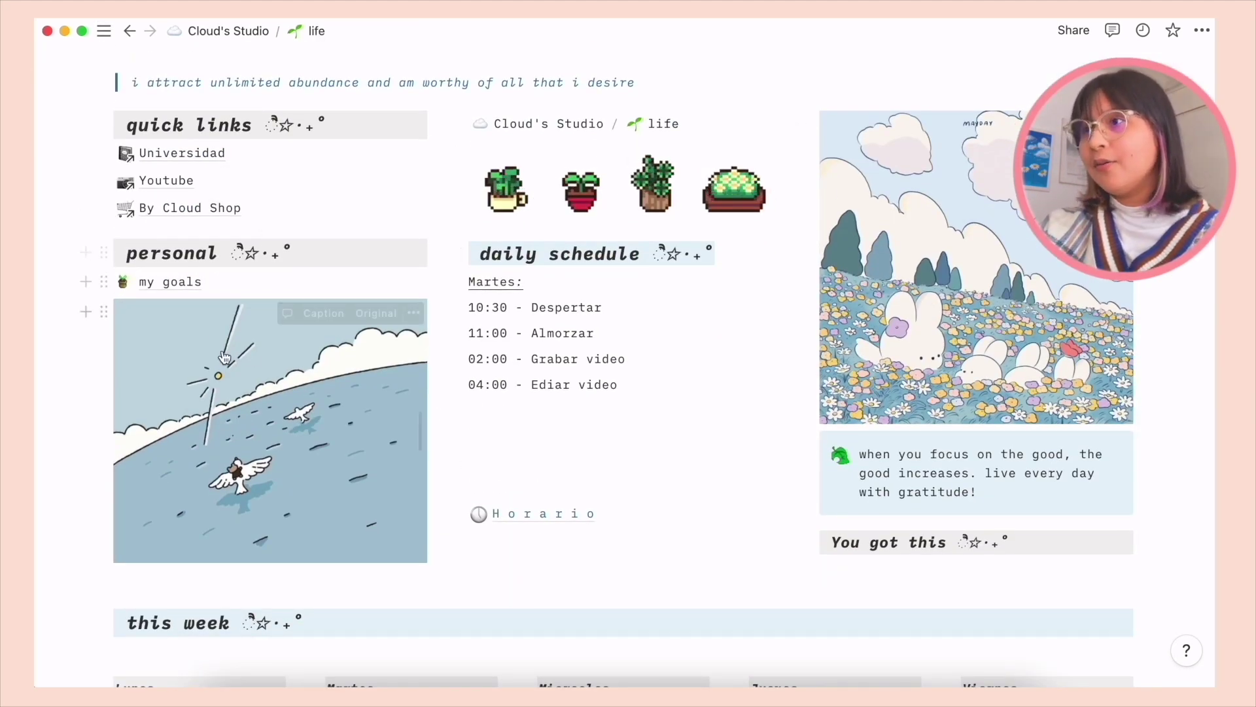
{"action": "scroll", "coordinate": [246, 448], "scroll_direction": "up", "scroll_amount": 3}
{"action": "scroll", "coordinate": [246, 448], "scroll_direction": "up", "scroll_amount": 3}
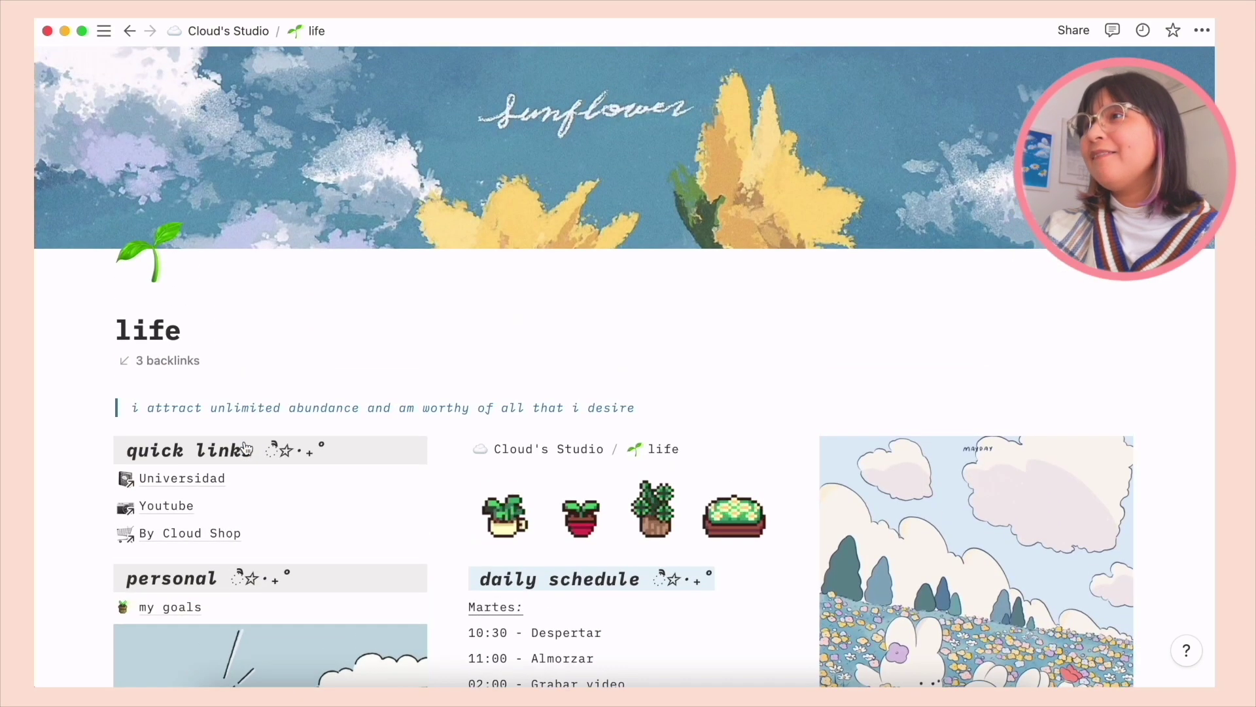
{"action": "scroll", "coordinate": [246, 448], "scroll_direction": "down", "scroll_amount": 5}
{"action": "scroll", "coordinate": [246, 448], "scroll_direction": "down", "scroll_amount": 5}
{"action": "scroll", "coordinate": [246, 448], "scroll_direction": "up", "scroll_amount": 10}
{"action": "scroll", "coordinate": [246, 448], "scroll_direction": "down", "scroll_amount": 1}
{"action": "scroll", "coordinate": [246, 448], "scroll_direction": "down", "scroll_amount": 3}
{"action": "scroll", "coordinate": [246, 449], "scroll_direction": "up", "scroll_amount": 3}
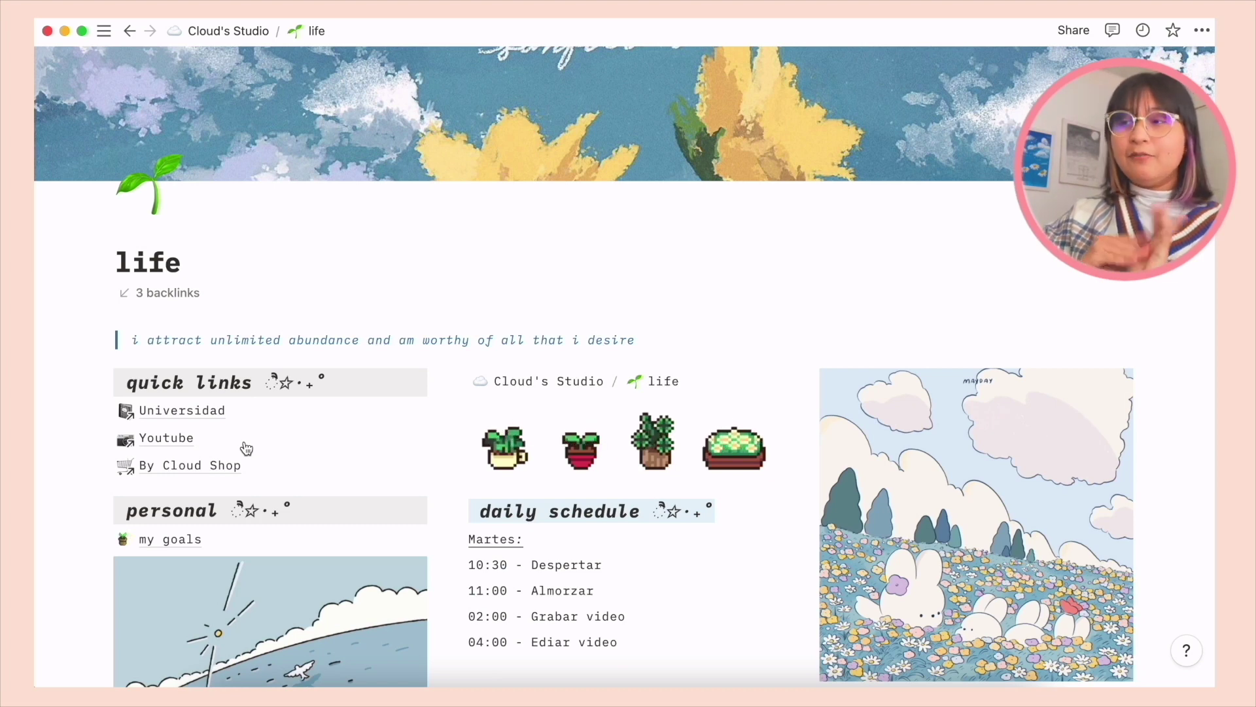
{"action": "scroll", "coordinate": [246, 448], "scroll_direction": "down", "scroll_amount": 4}
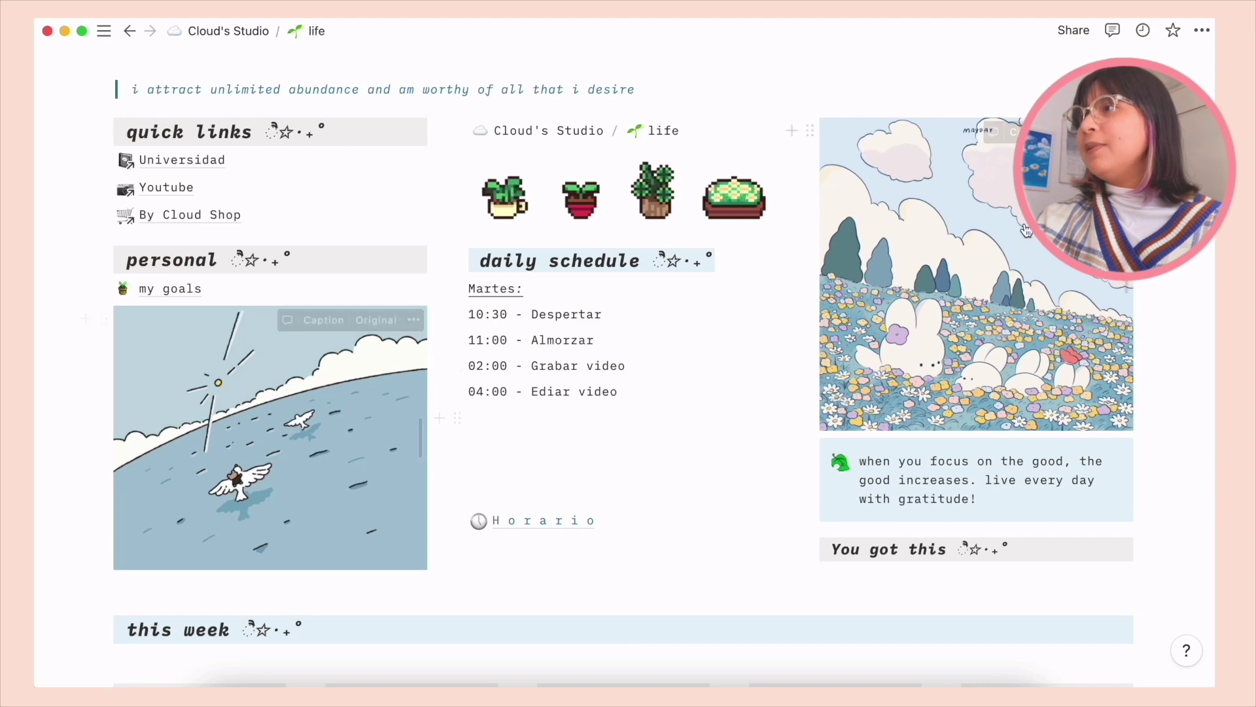
{"action": "scroll", "coordinate": [693, 316], "scroll_direction": "up", "scroll_amount": 4}
{"action": "scroll", "coordinate": [693, 317], "scroll_direction": "down", "scroll_amount": 3}
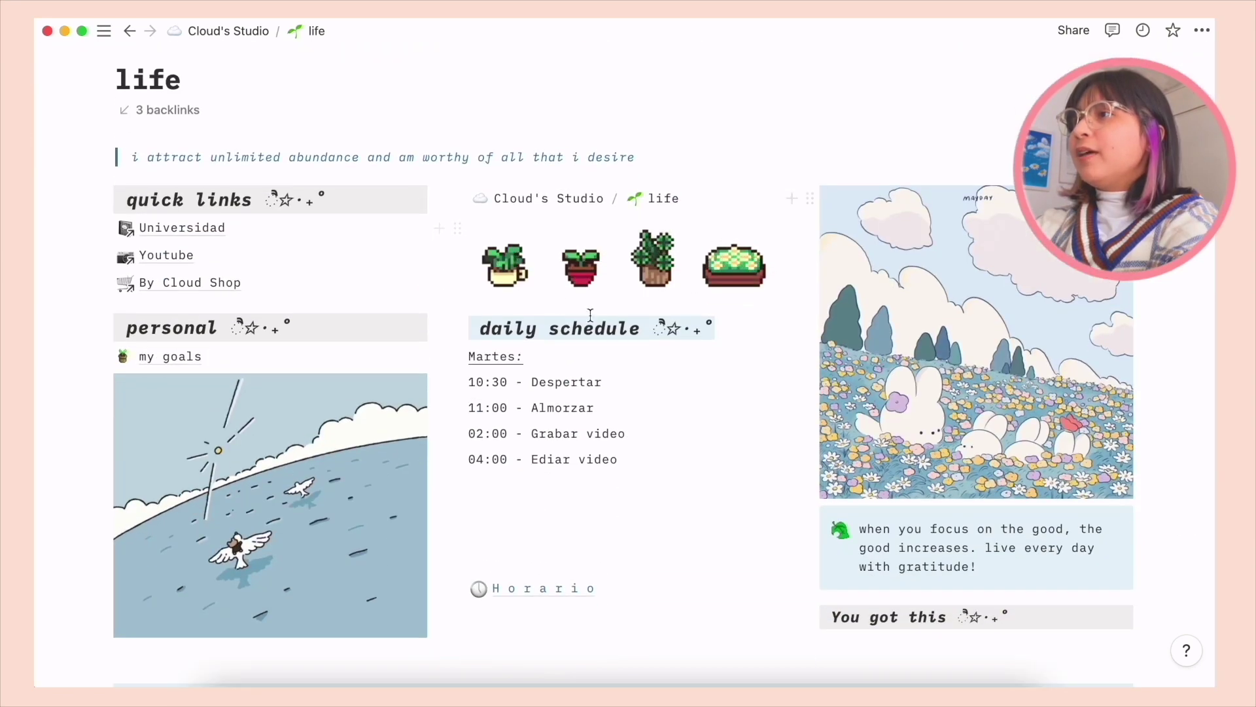
{"action": "scroll", "coordinate": [670, 289], "scroll_direction": "down", "scroll_amount": 3}
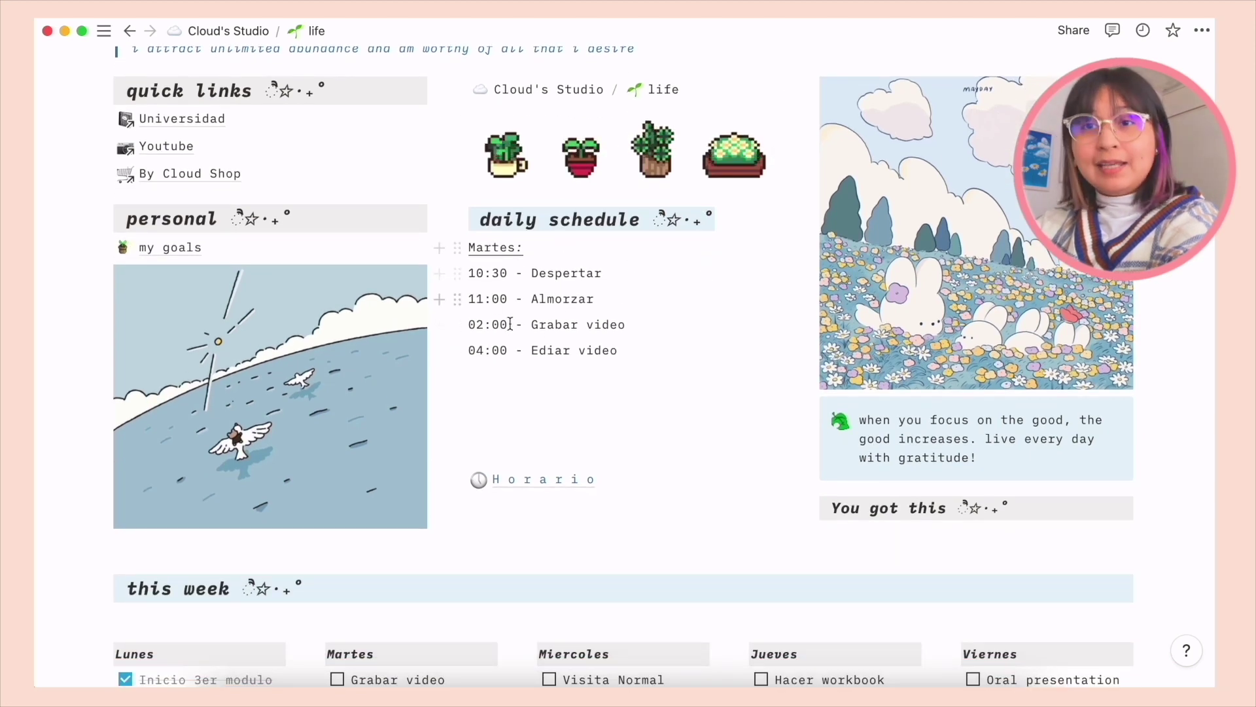
- Examine the Martes entries in the daily schedule, the Horario link and the gratitude callout on the life page
{"action": "left_click_drag", "start_coordinate": [524, 248], "coordinate": [470, 251]}
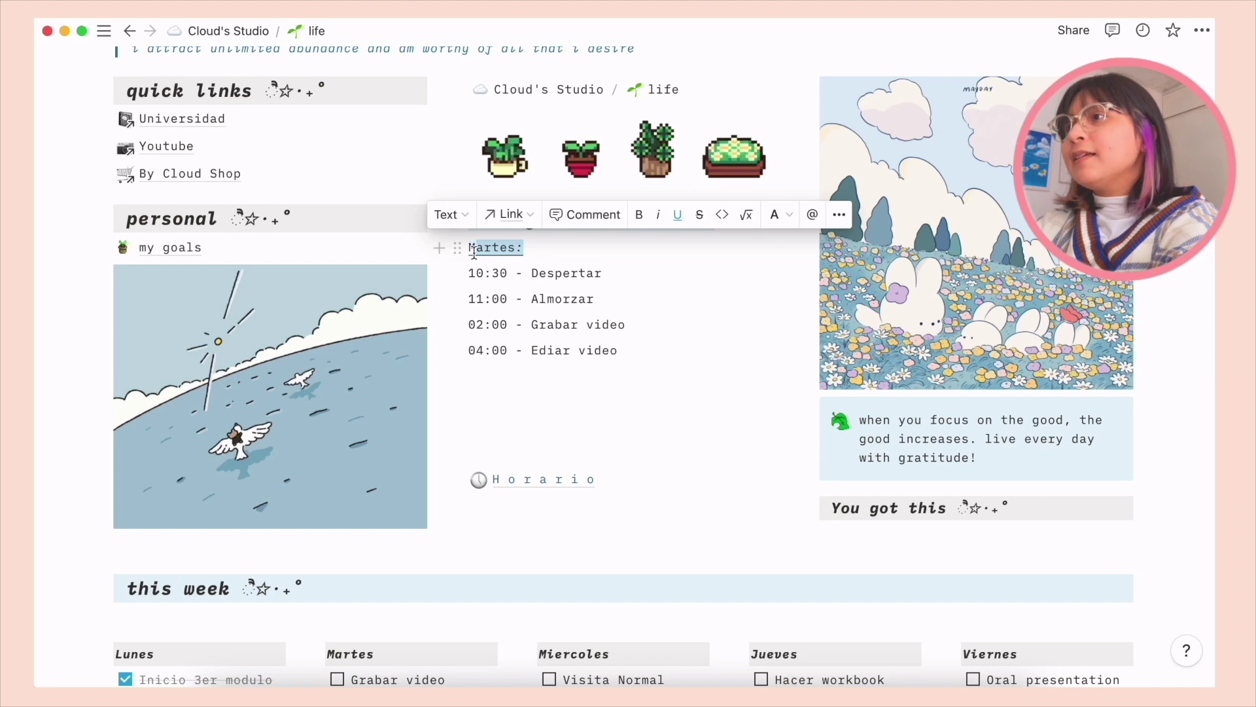
{"action": "left_click", "coordinate": [472, 250]}
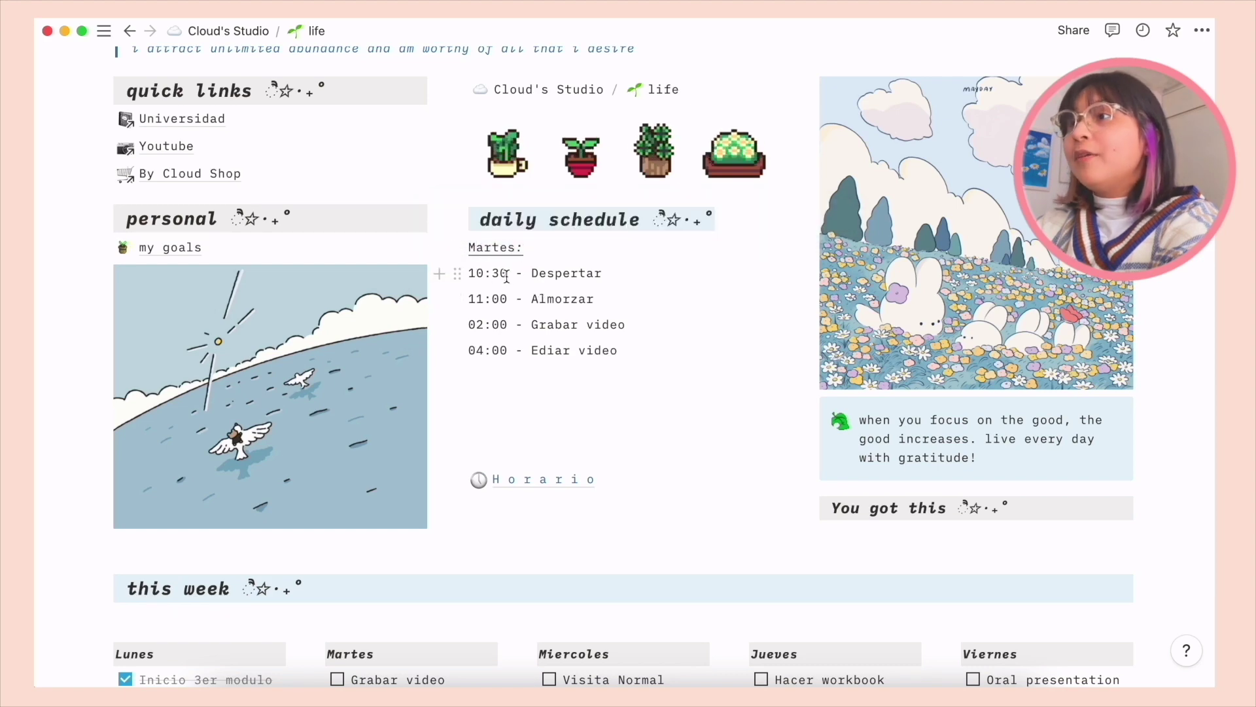
{"action": "scroll", "coordinate": [572, 385], "scroll_direction": "up", "scroll_amount": 1}
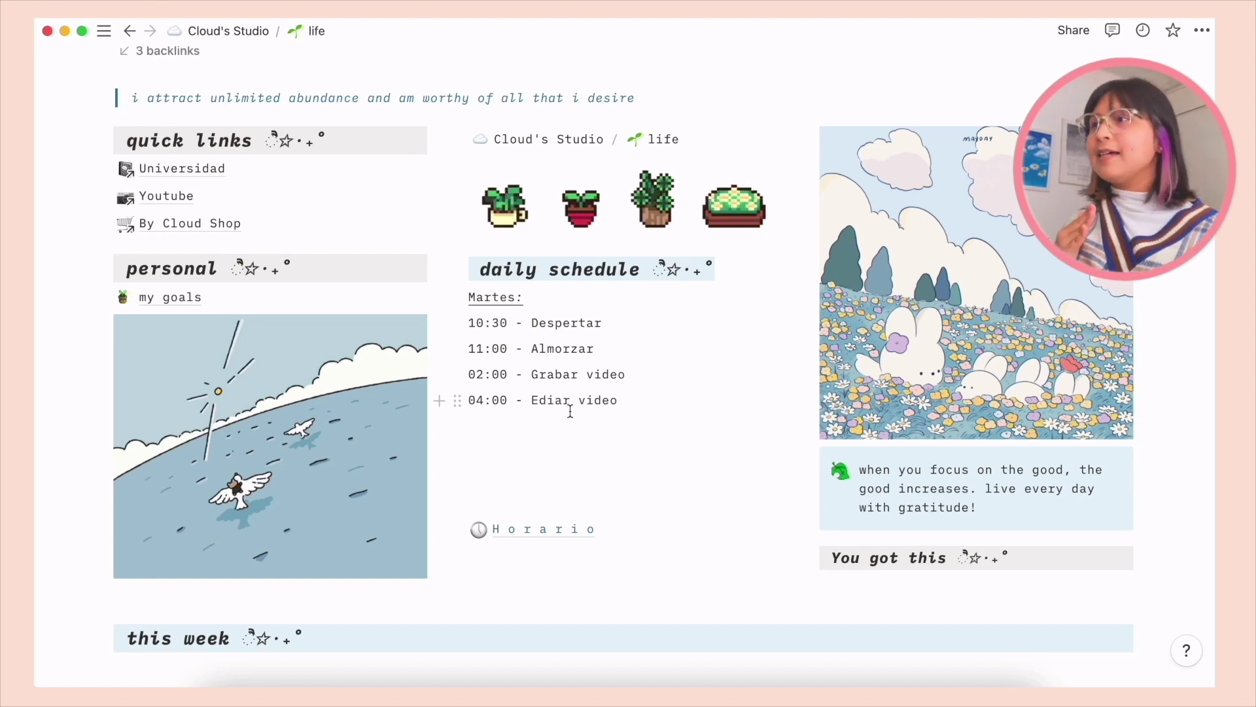
{"action": "scroll", "coordinate": [571, 410], "scroll_direction": "down", "scroll_amount": 1}
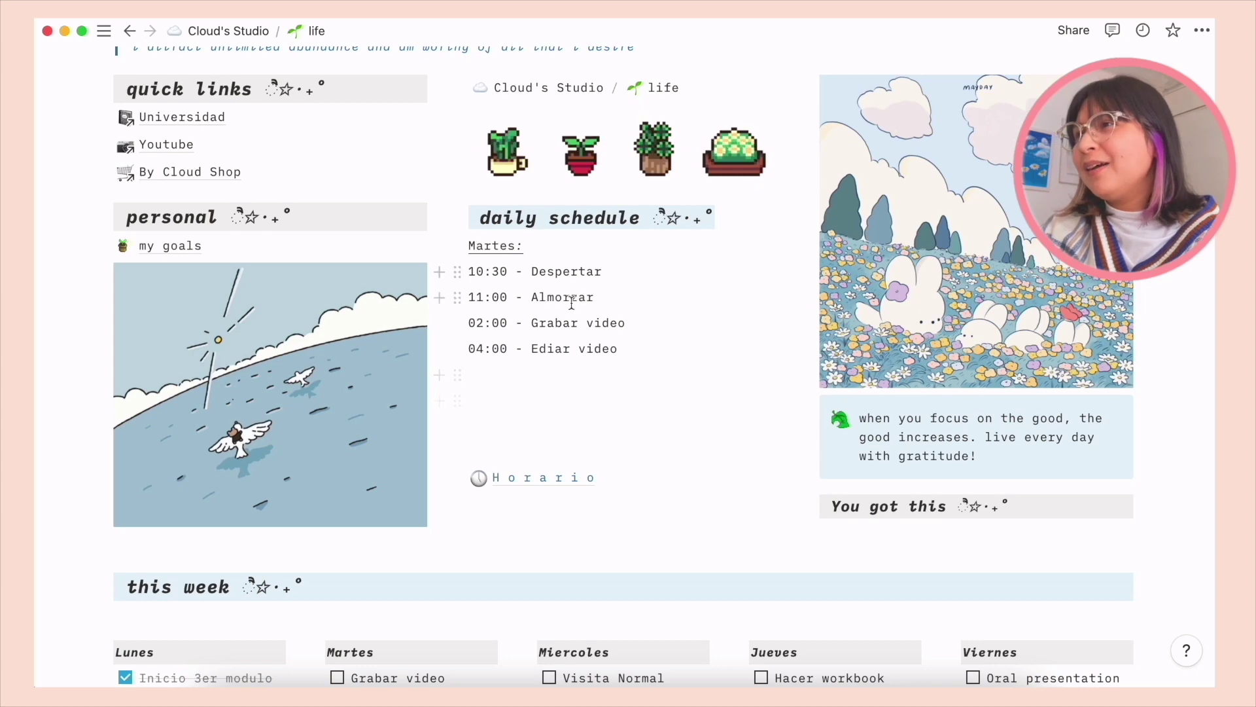
{"action": "scroll", "coordinate": [553, 299], "scroll_direction": "down", "scroll_amount": 1}
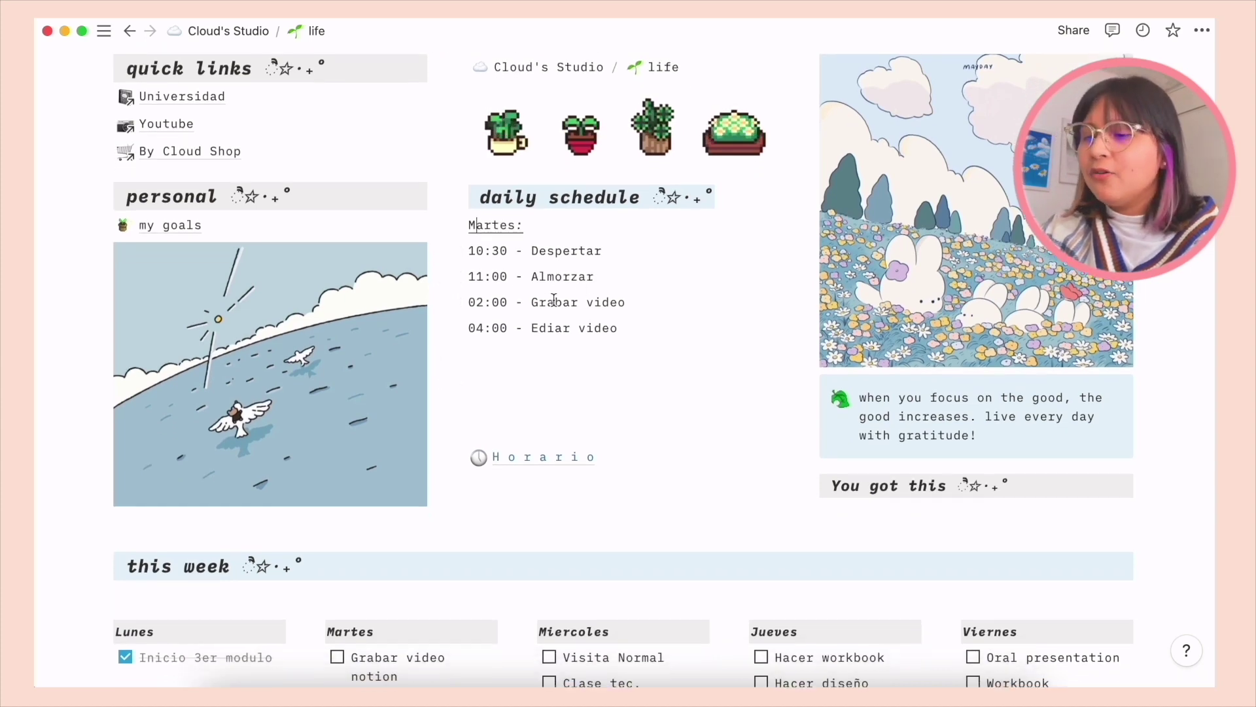
{"action": "scroll", "coordinate": [556, 301], "scroll_direction": "down", "scroll_amount": 1}
{"action": "scroll", "coordinate": [585, 361], "scroll_direction": "down", "scroll_amount": 2}
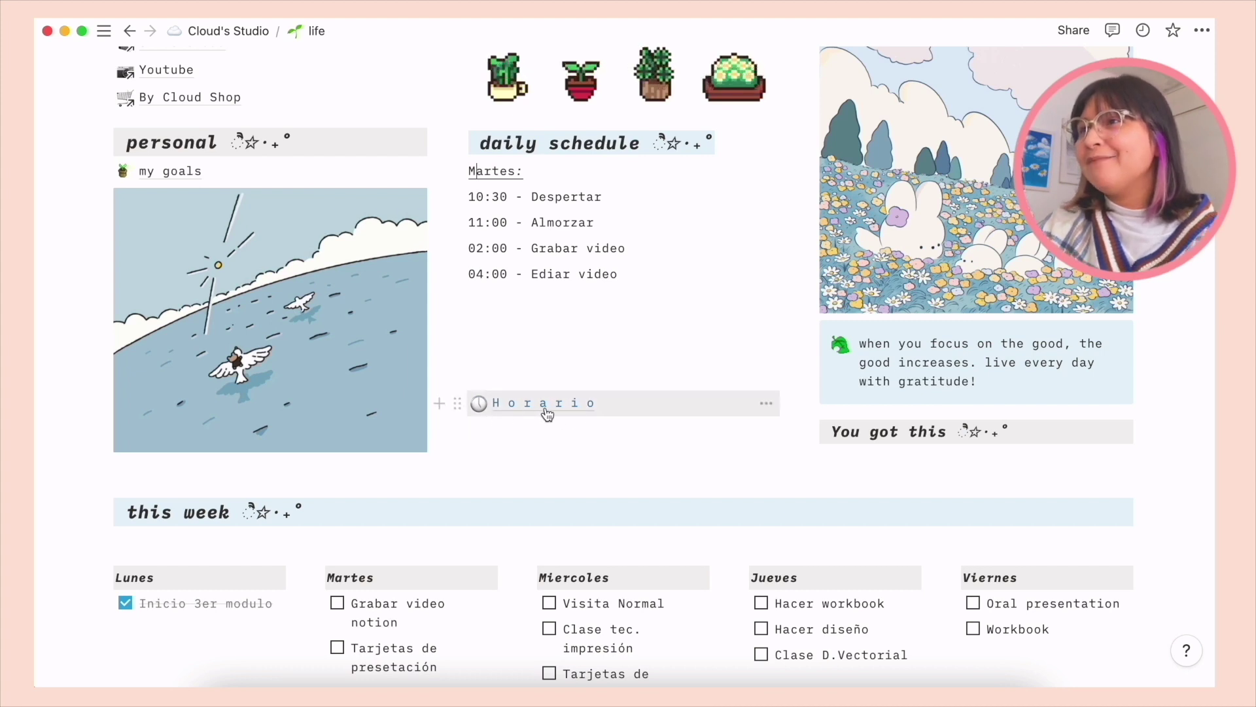
{"action": "scroll", "coordinate": [546, 409], "scroll_direction": "up", "scroll_amount": 3}
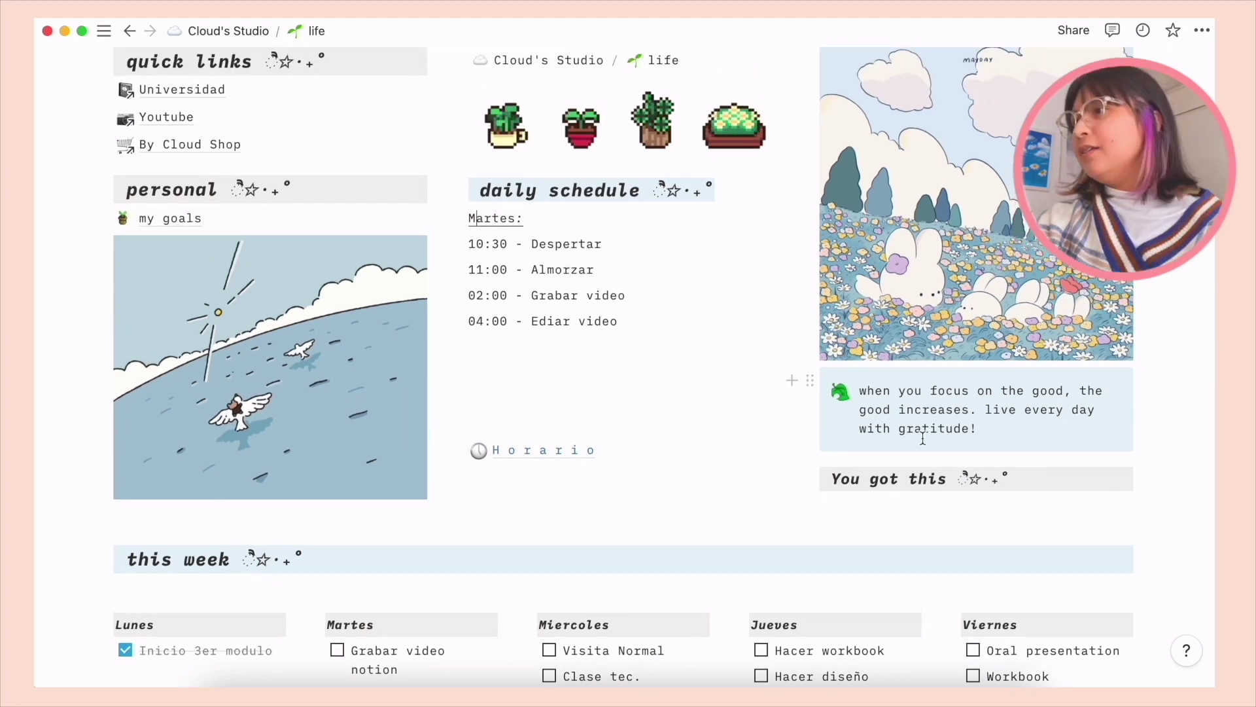
{"action": "scroll", "coordinate": [928, 429], "scroll_direction": "down", "scroll_amount": 1}
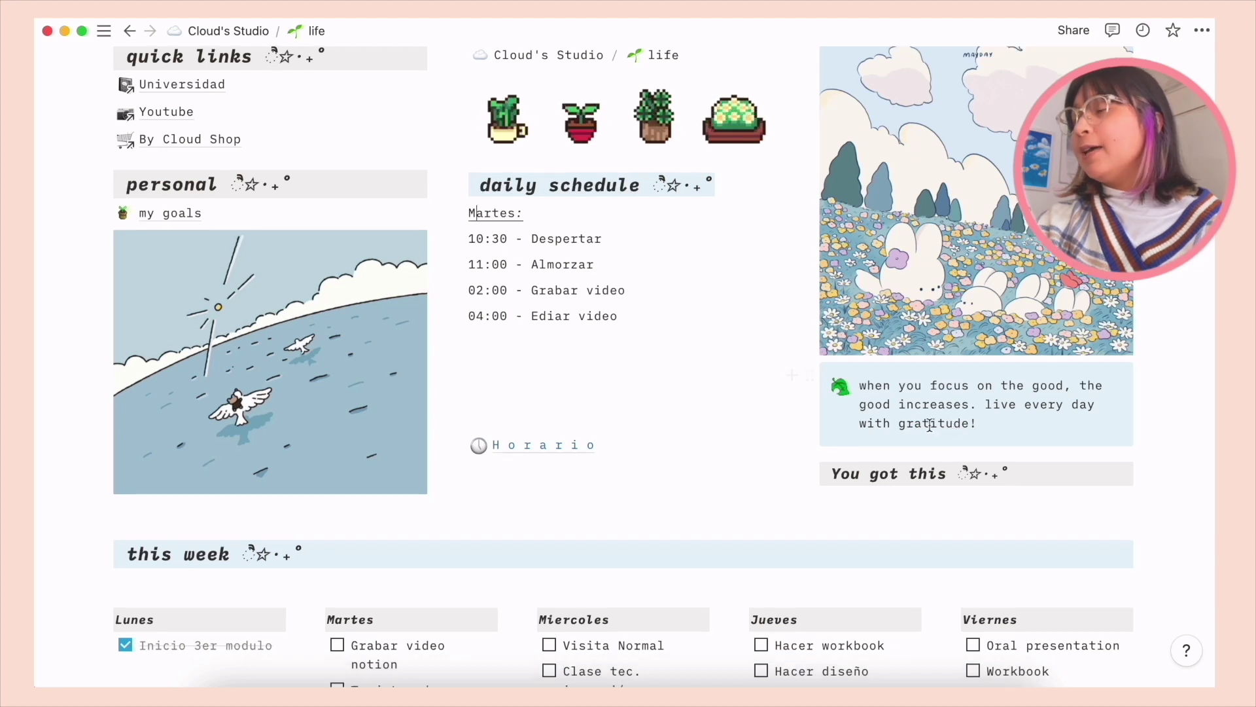
{"action": "scroll", "coordinate": [930, 425], "scroll_direction": "down", "scroll_amount": 2}
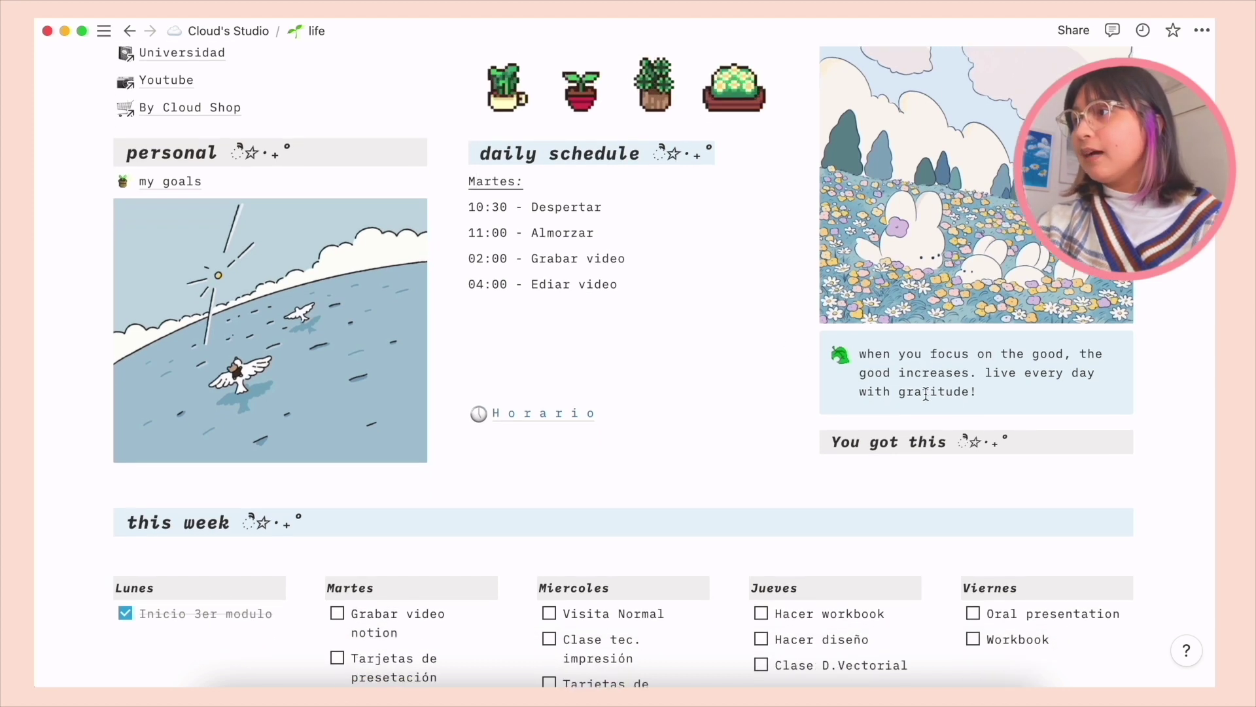
{"action": "scroll", "coordinate": [925, 392], "scroll_direction": "down", "scroll_amount": 2}
- Review the this week planner and mark the Grabar video notion task under Martes as done
{"action": "scroll", "coordinate": [848, 424], "scroll_direction": "down", "scroll_amount": 9}
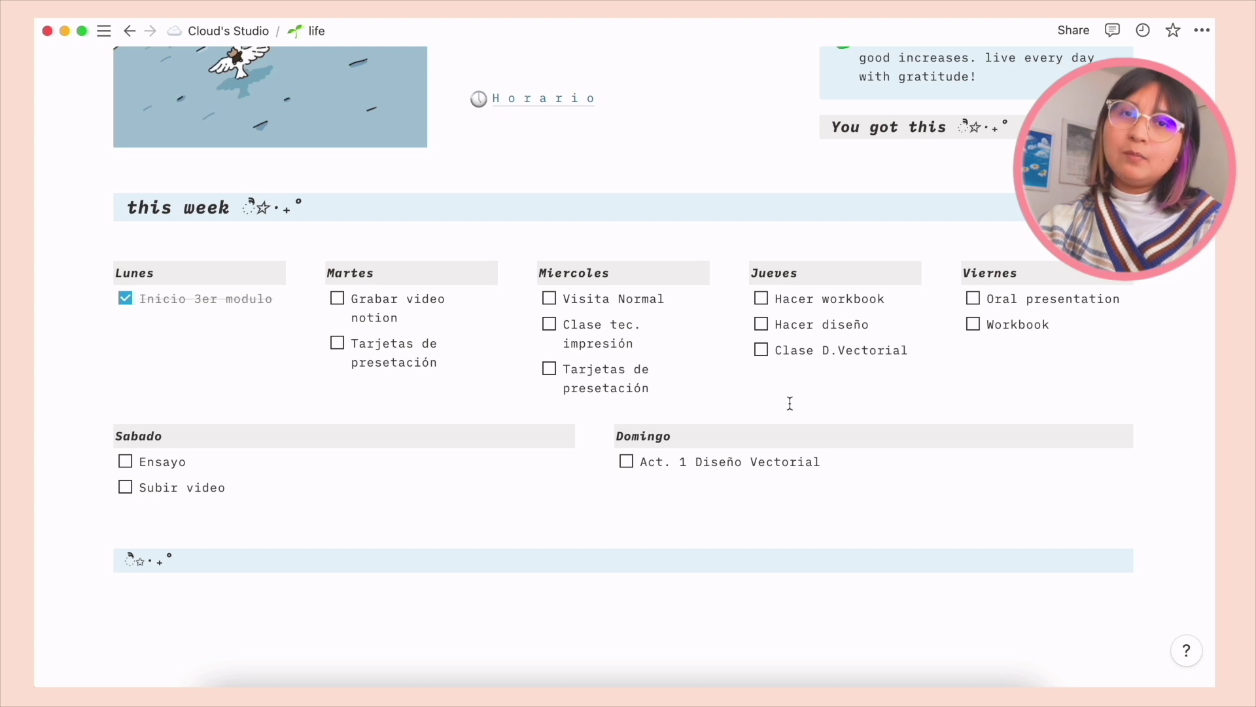
{"action": "scroll", "coordinate": [789, 404], "scroll_direction": "down", "scroll_amount": 1}
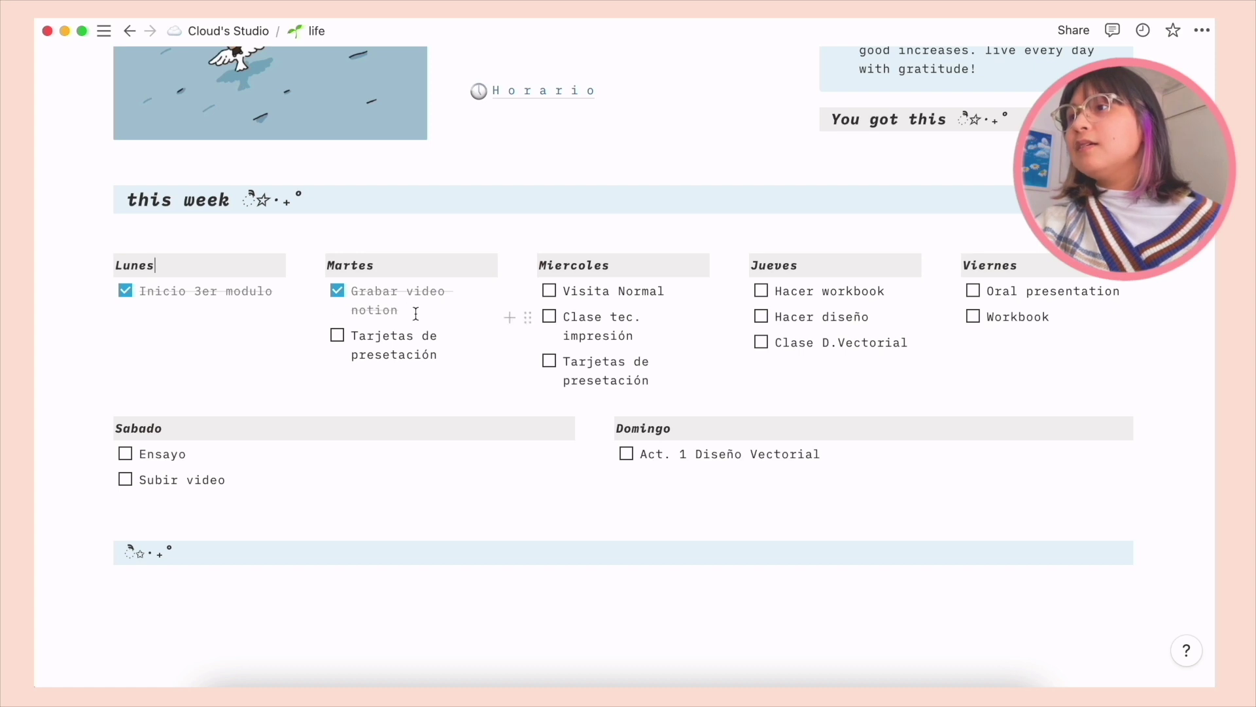
{"action": "scroll", "coordinate": [415, 314], "scroll_direction": "down", "scroll_amount": 2}
{"action": "scroll", "coordinate": [416, 314], "scroll_direction": "up", "scroll_amount": 2}
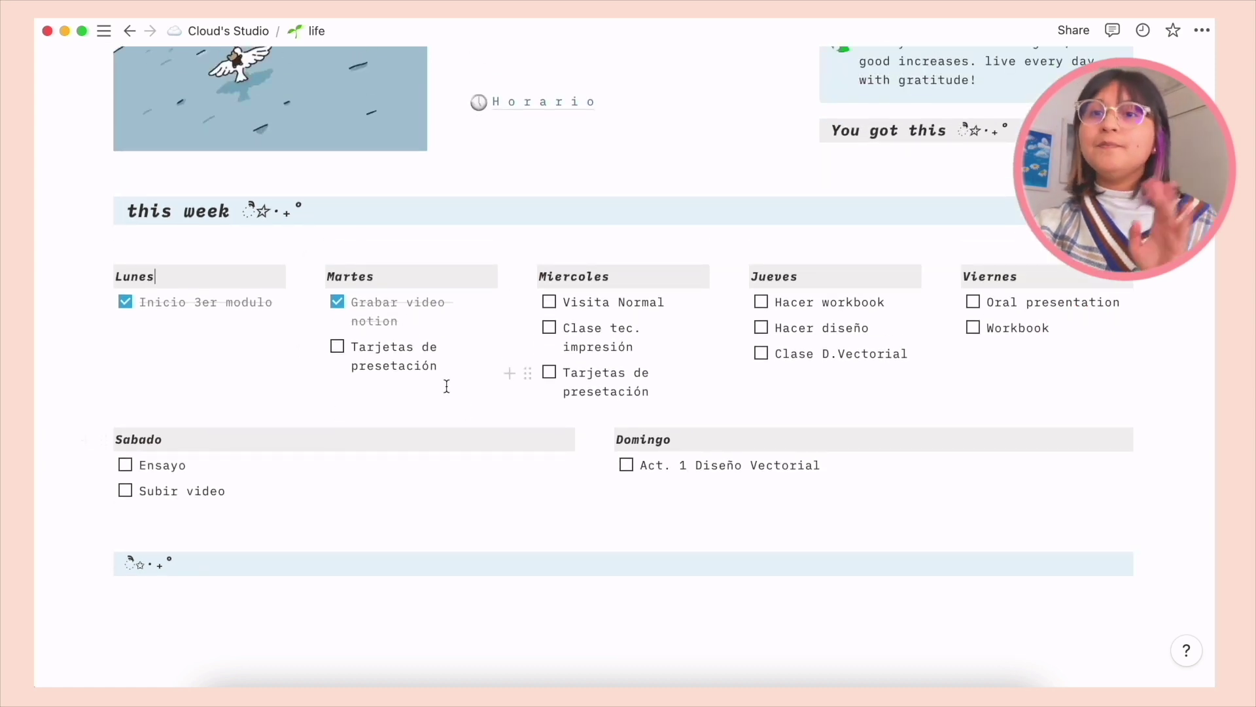
- Open the Universidad page from the quick links and look over its classes, music, calendar, weekly planner and memo sections
{"action": "scroll", "coordinate": [447, 386], "scroll_direction": "up", "scroll_amount": 3}
{"action": "scroll", "coordinate": [456, 454], "scroll_direction": "up", "scroll_amount": 10}
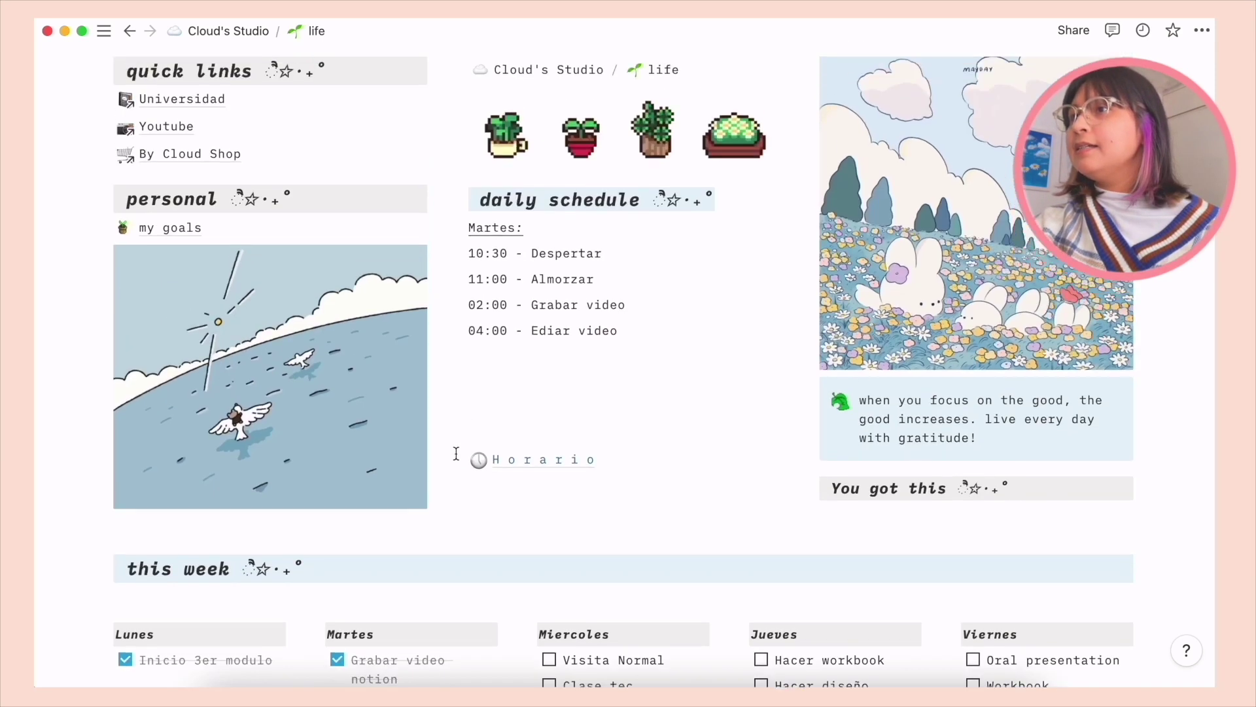
{"action": "scroll", "coordinate": [456, 453], "scroll_direction": "down", "scroll_amount": 8}
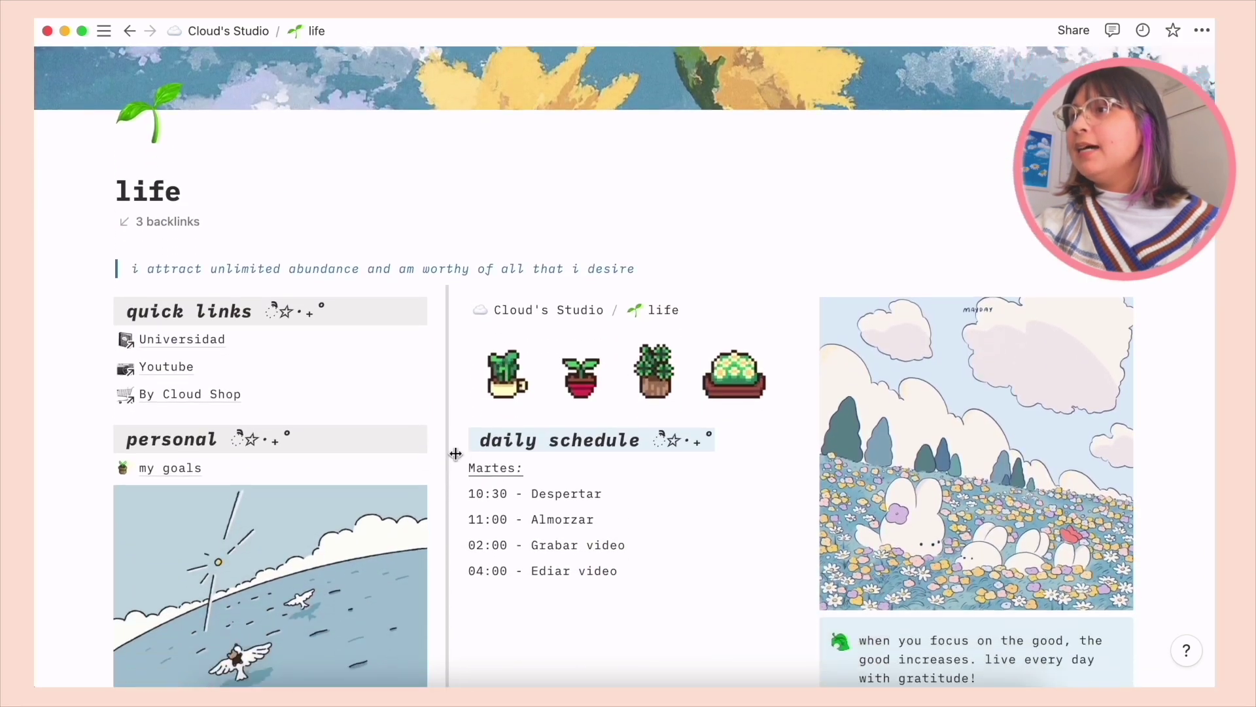
{"action": "scroll", "coordinate": [456, 453], "scroll_direction": "up", "scroll_amount": 9}
{"action": "scroll", "coordinate": [456, 454], "scroll_direction": "down", "scroll_amount": 2}
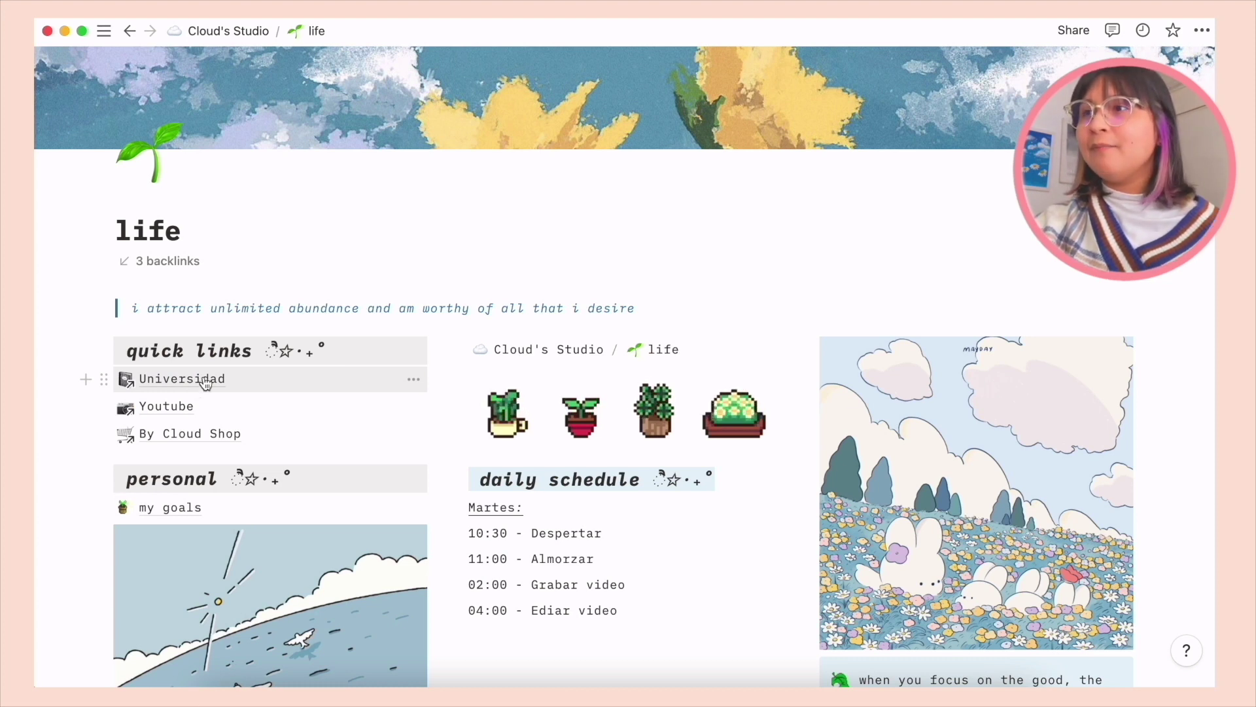
{"action": "left_click", "coordinate": [183, 380]}
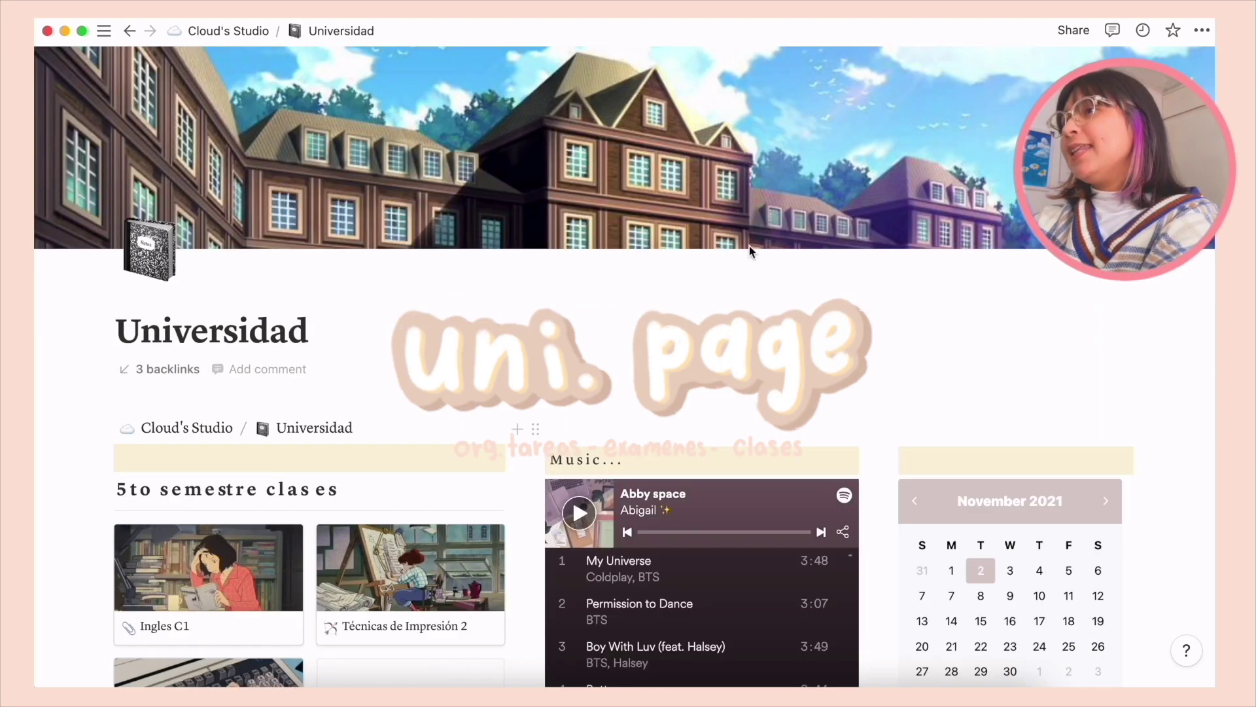
{"action": "scroll", "coordinate": [1083, 320], "scroll_direction": "down", "scroll_amount": 10}
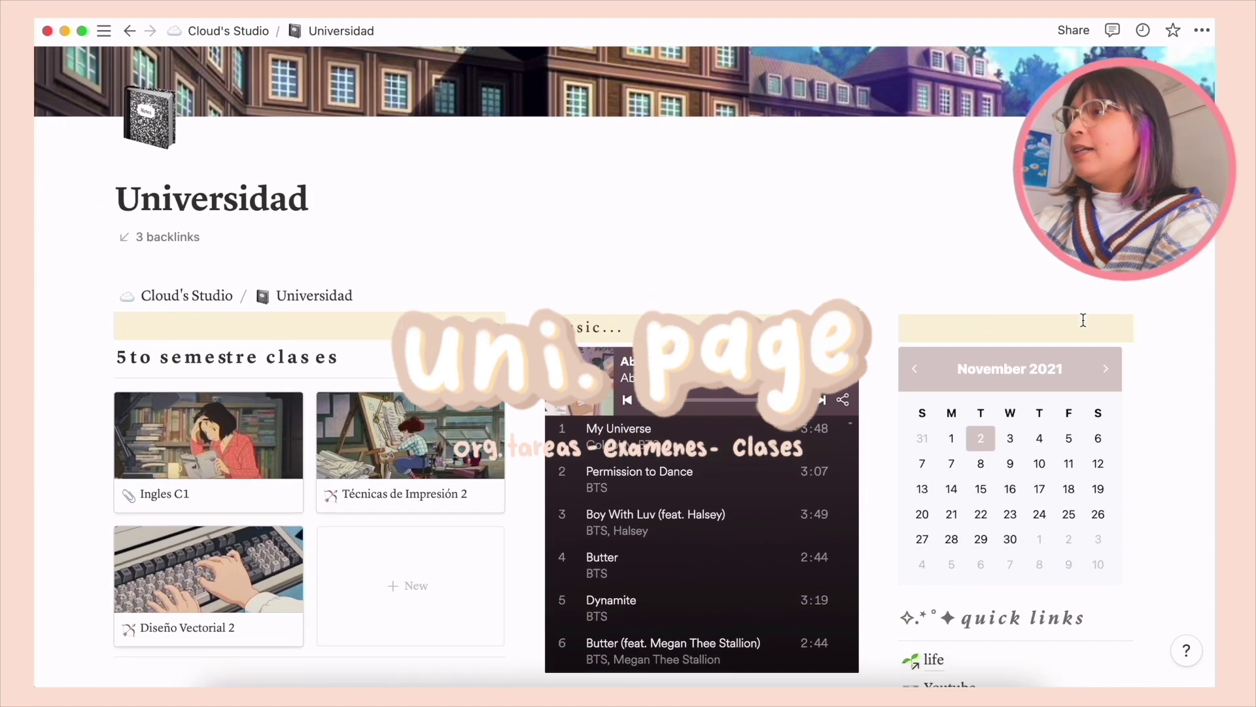
{"action": "scroll", "coordinate": [1083, 320], "scroll_direction": "down", "scroll_amount": 4}
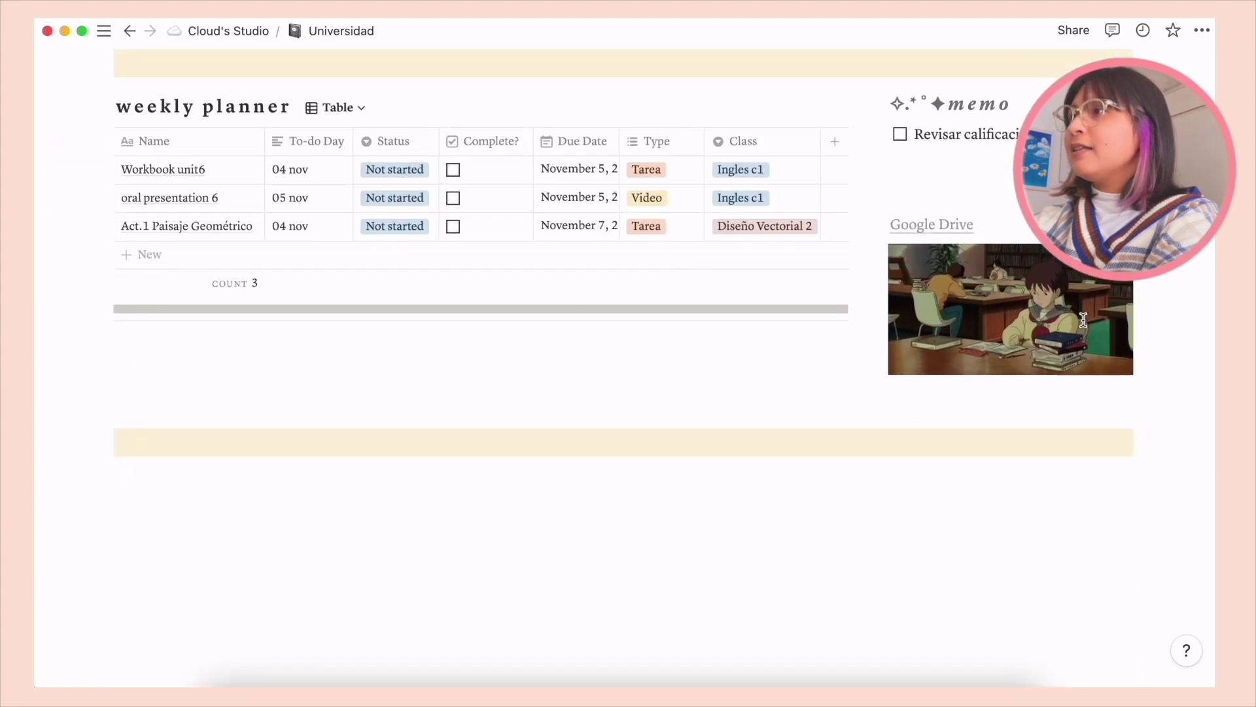
{"action": "scroll", "coordinate": [1165, 361], "scroll_direction": "up", "scroll_amount": 14}
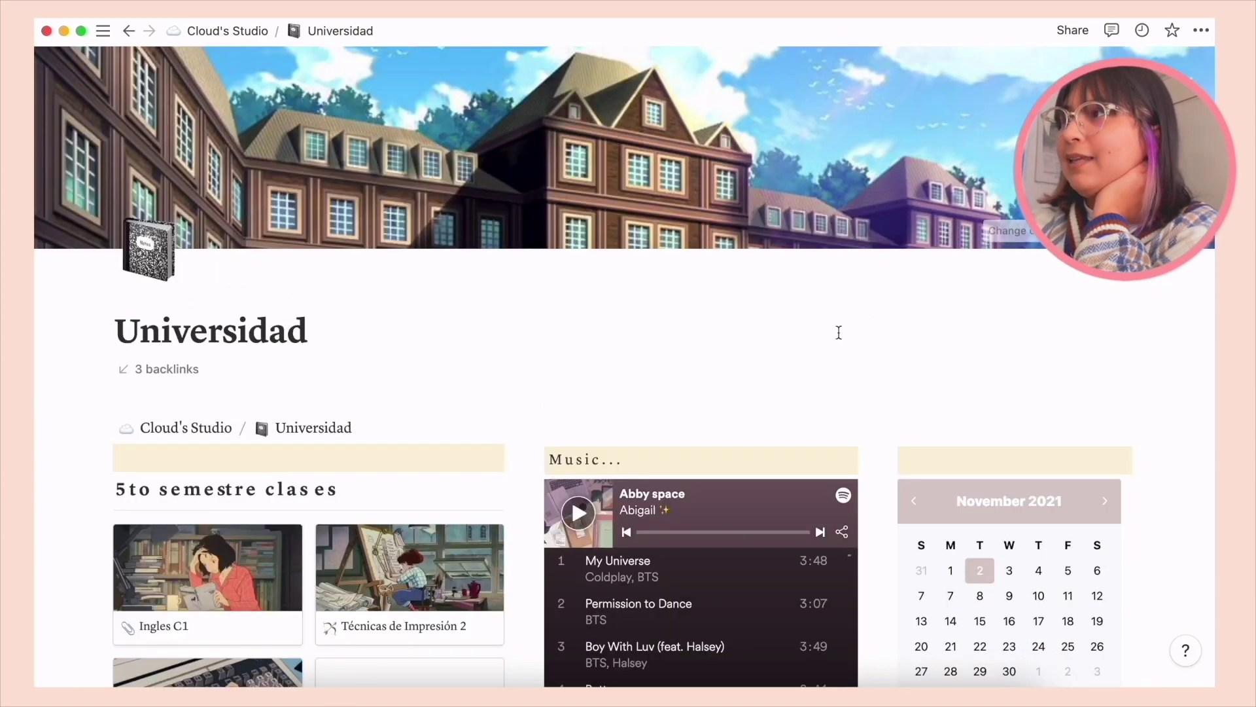
{"action": "scroll", "coordinate": [818, 334], "scroll_direction": "down", "scroll_amount": 7}
{"action": "scroll", "coordinate": [818, 334], "scroll_direction": "down", "scroll_amount": 4}
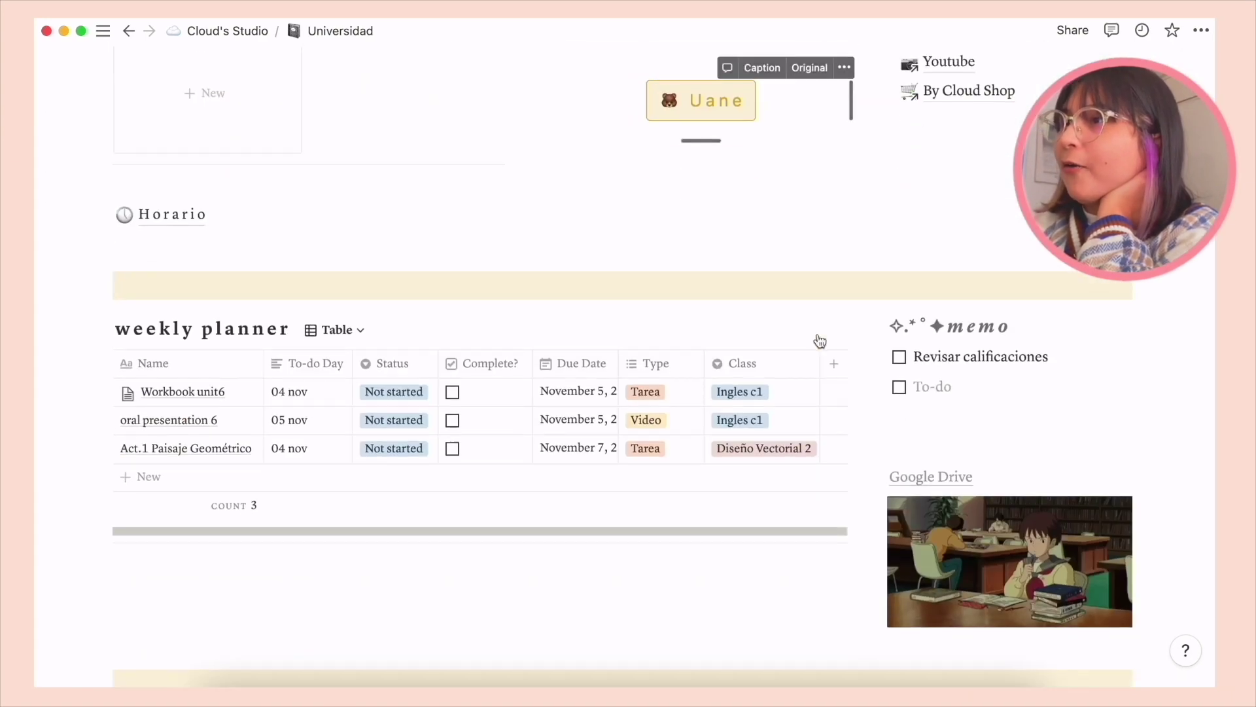
- Open the Ingles C1 class card in the 5to semestre clases gallery to view its properties
{"action": "scroll", "coordinate": [818, 339], "scroll_direction": "up", "scroll_amount": 11}
{"action": "scroll", "coordinate": [818, 340], "scroll_direction": "down", "scroll_amount": 3}
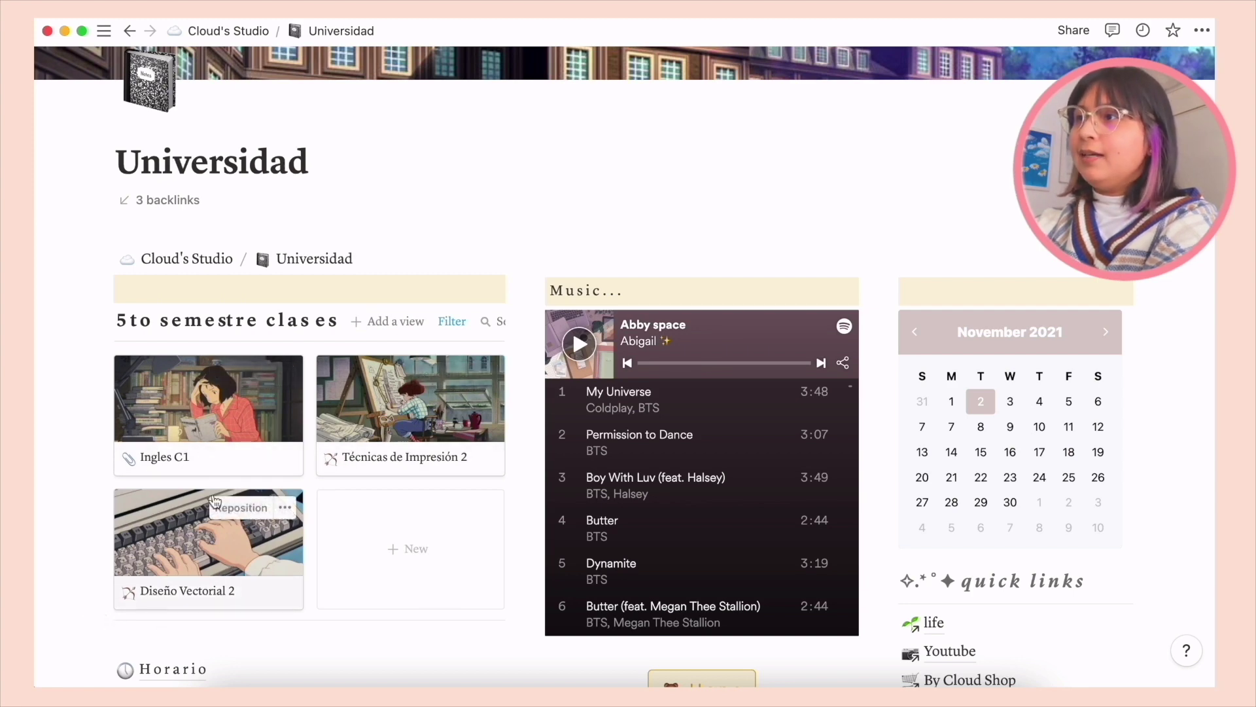
{"action": "left_click", "coordinate": [200, 432]}
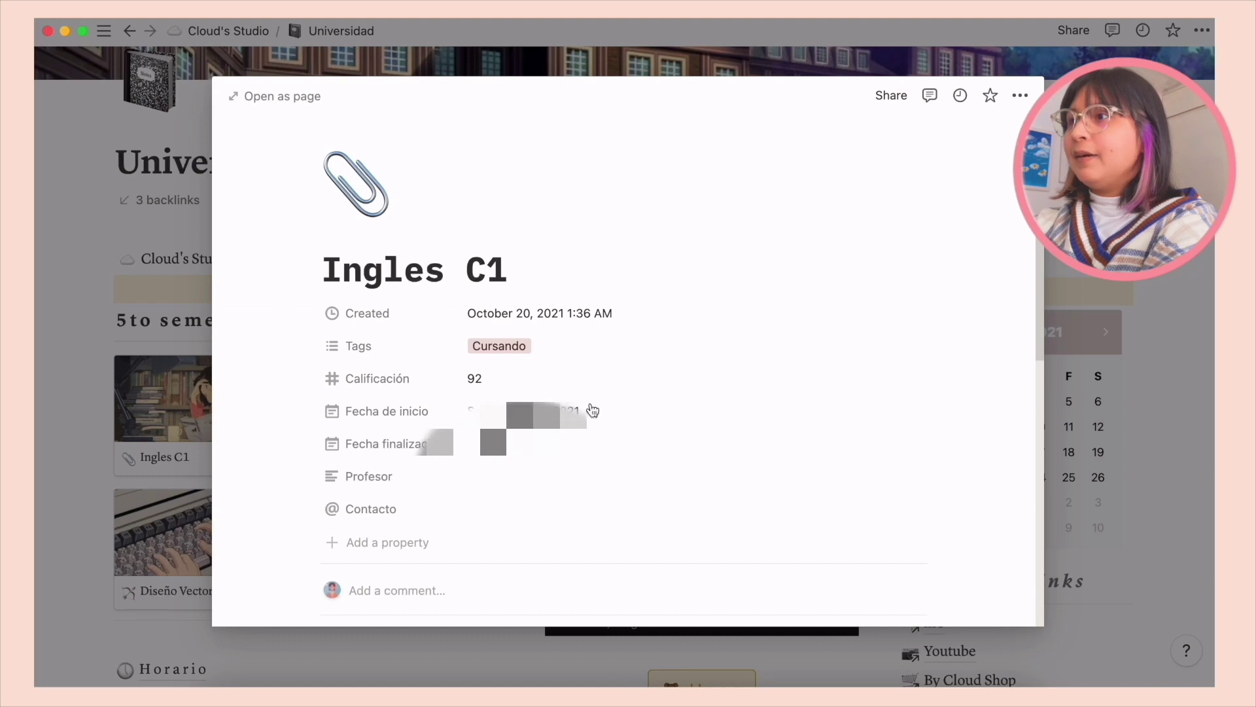
- Examine the Ingles C1 page's properties, Horario heading, conference link and image, and close the page
{"action": "scroll", "coordinate": [592, 410], "scroll_direction": "down", "scroll_amount": 3}
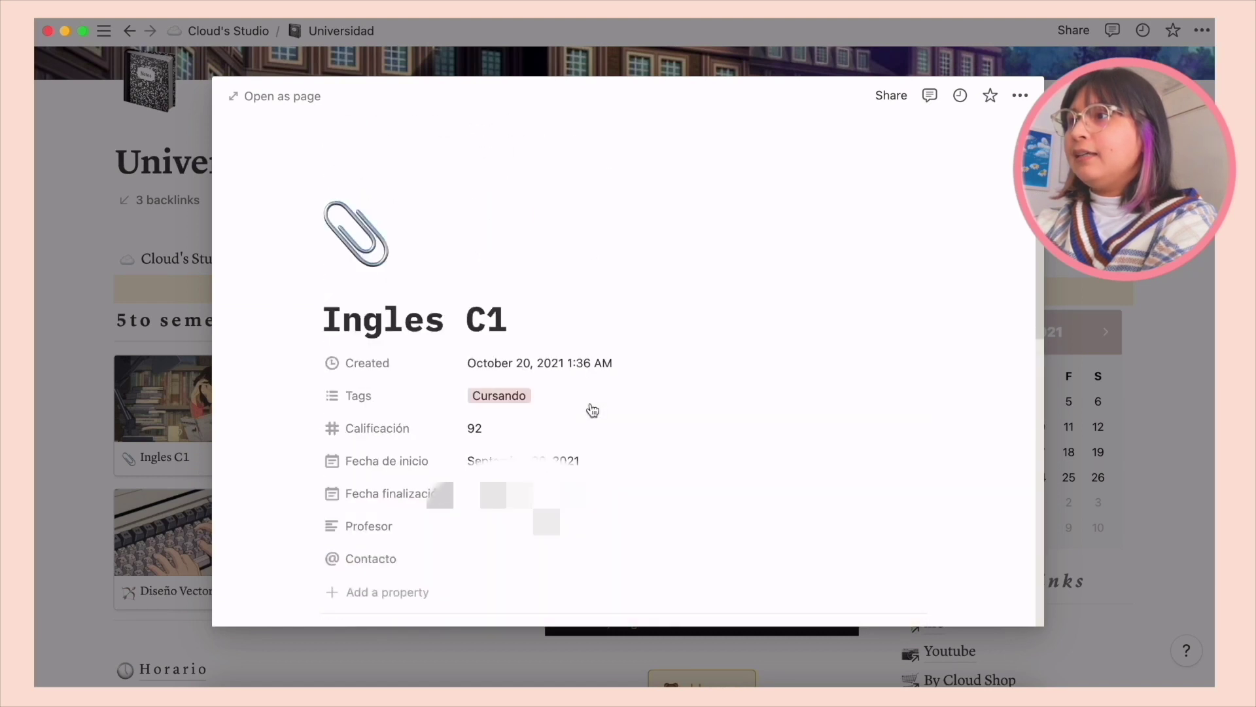
{"action": "scroll", "coordinate": [585, 406], "scroll_direction": "down", "scroll_amount": 5}
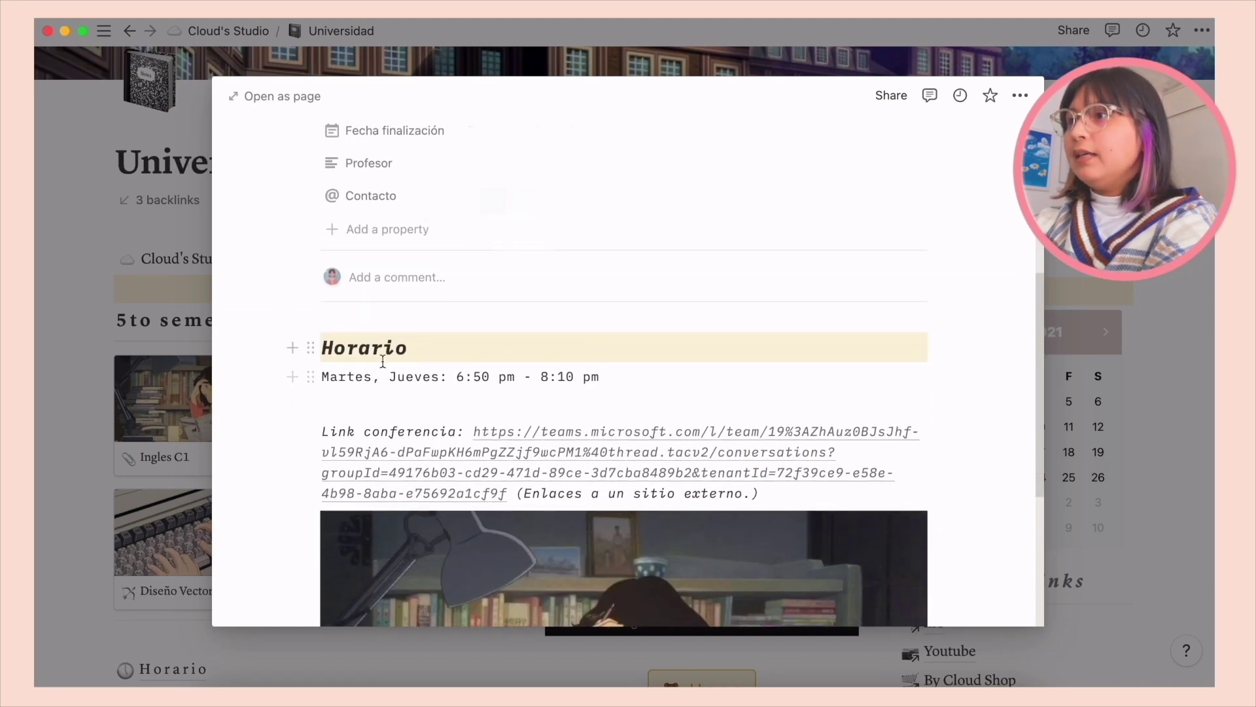
{"action": "scroll", "coordinate": [481, 401], "scroll_direction": "down", "scroll_amount": 1}
{"action": "scroll", "coordinate": [482, 366], "scroll_direction": "up", "scroll_amount": 5}
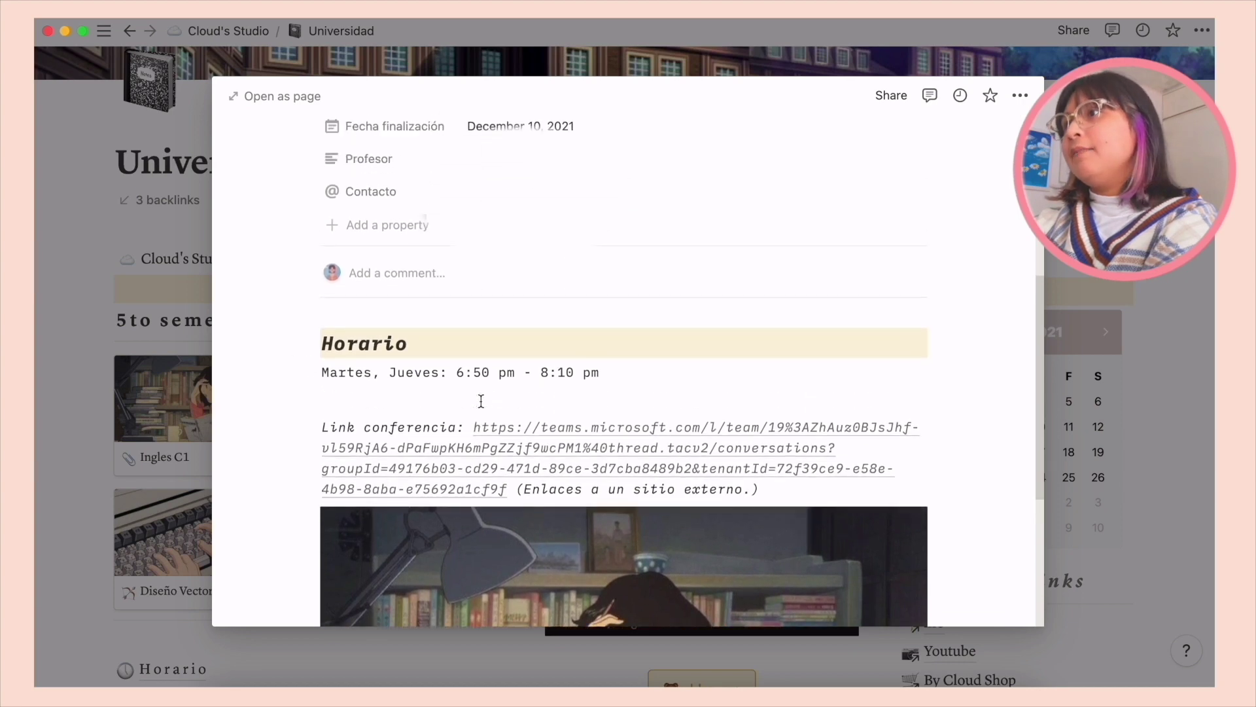
{"action": "scroll", "coordinate": [748, 402], "scroll_direction": "down", "scroll_amount": 6}
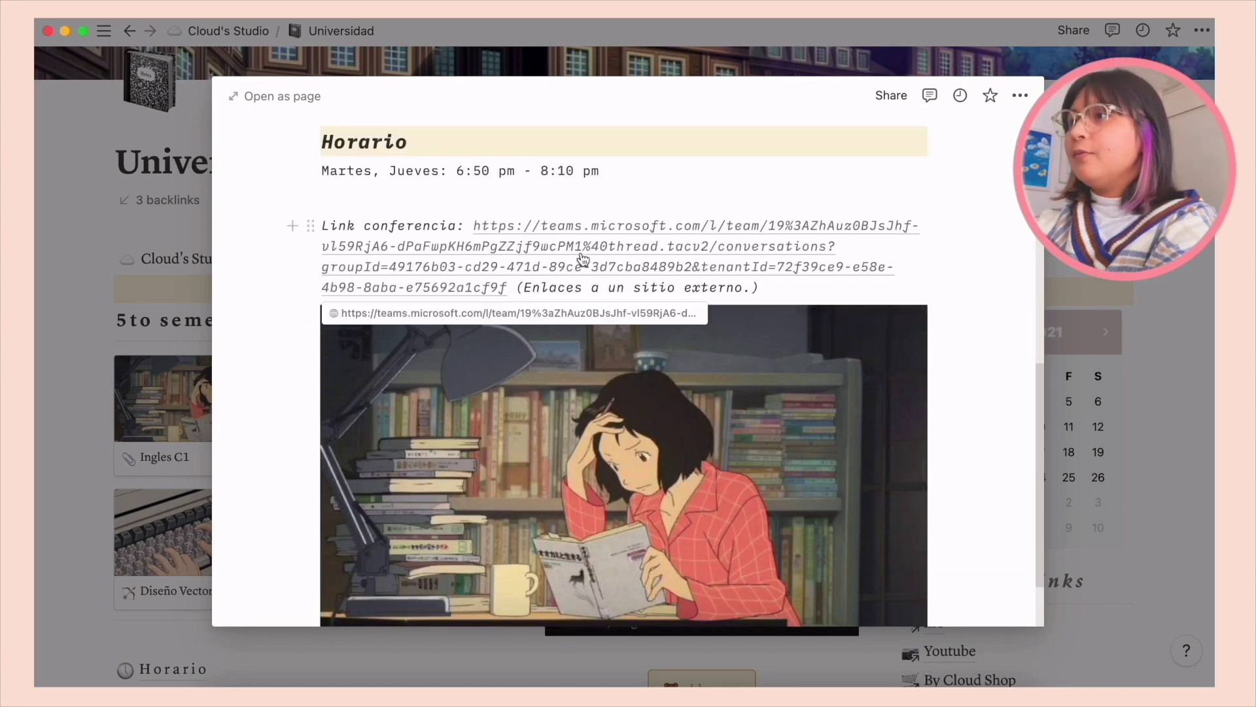
{"action": "scroll", "coordinate": [583, 259], "scroll_direction": "up", "scroll_amount": 6}
{"action": "scroll", "coordinate": [583, 260], "scroll_direction": "up", "scroll_amount": 2}
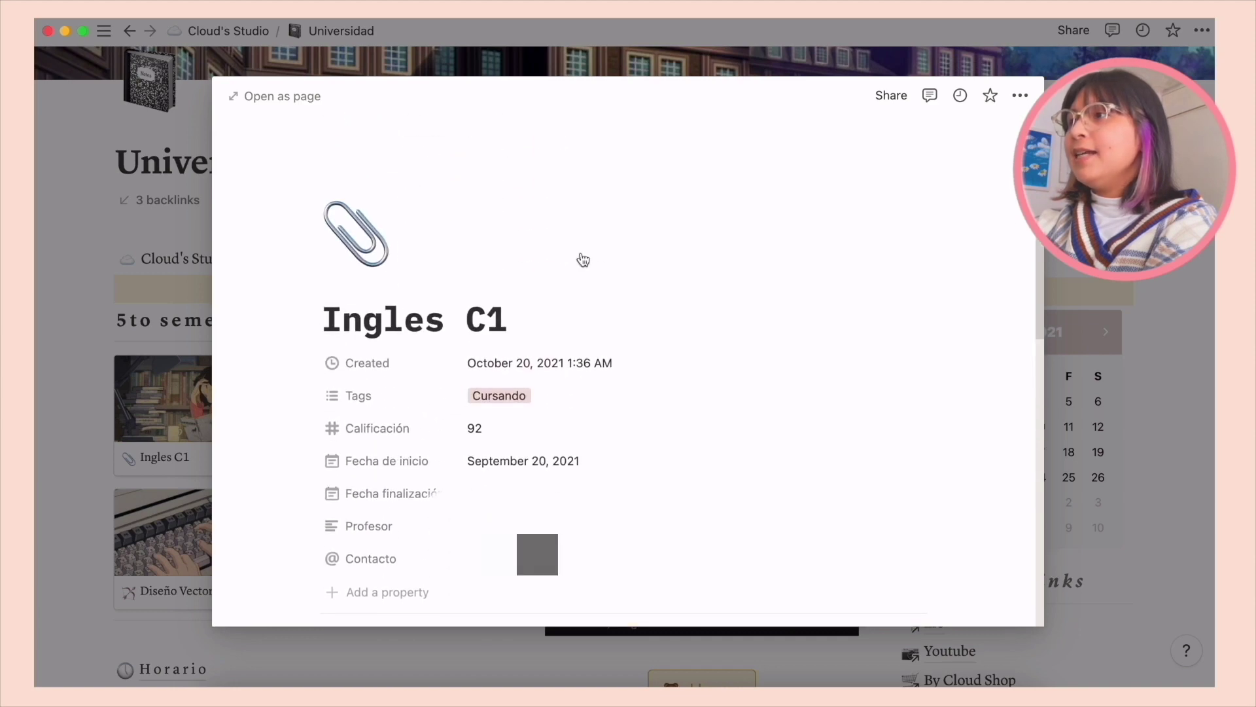
{"action": "scroll", "coordinate": [583, 260], "scroll_direction": "down", "scroll_amount": 8}
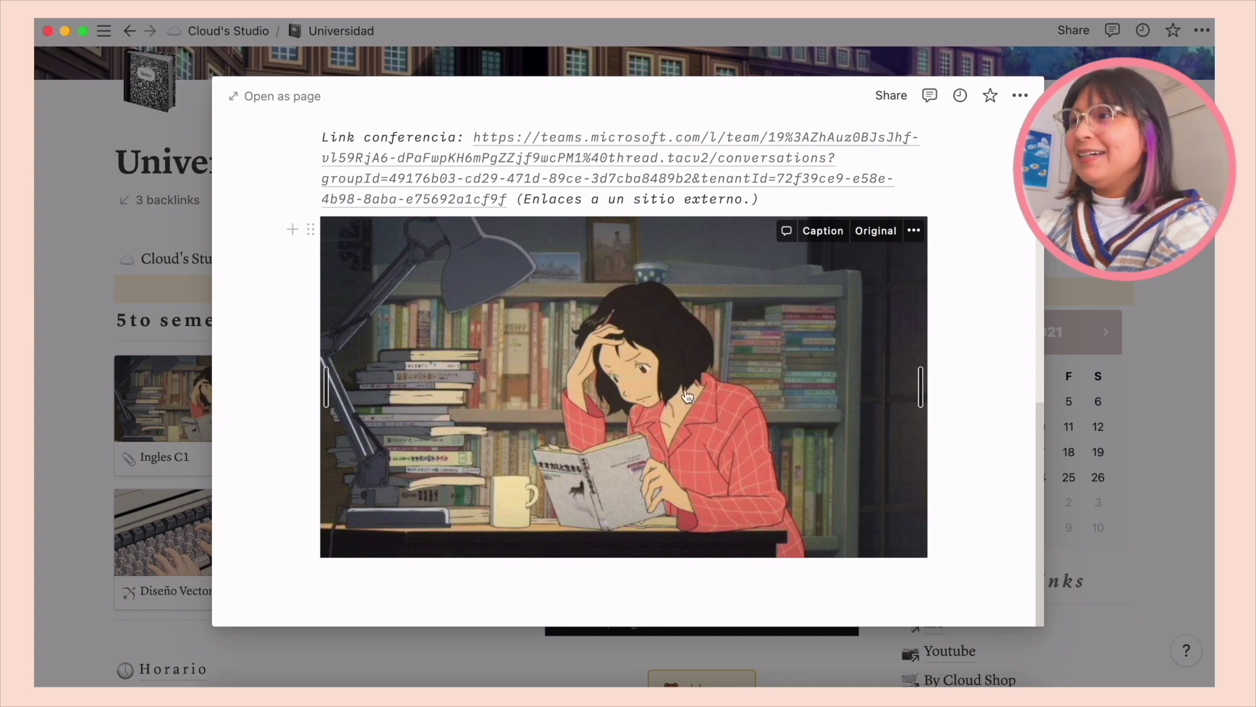
{"action": "left_click", "coordinate": [962, 351]}
{"action": "left_click", "coordinate": [77, 264]}
- Open the Técnicas de Impresión 2 class card in the 5to semestre clases gallery and close it again
{"action": "scroll", "coordinate": [244, 362], "scroll_direction": "down", "scroll_amount": 1}
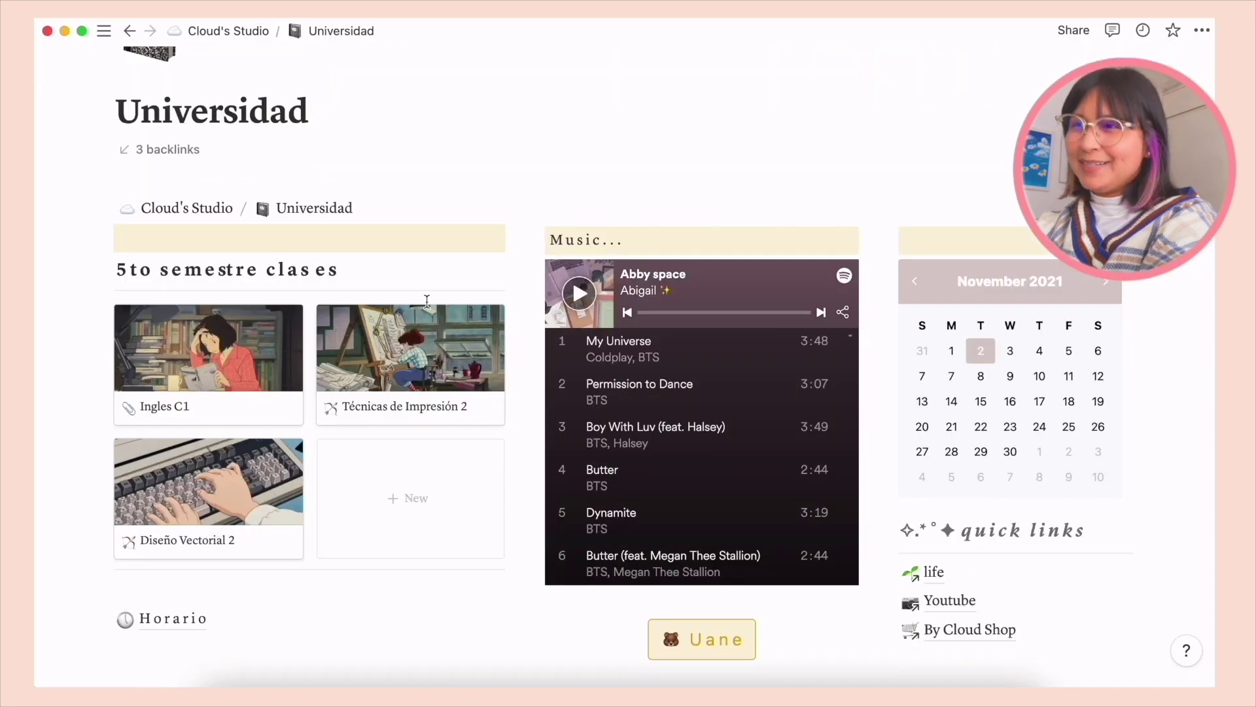
{"action": "left_click", "coordinate": [405, 354]}
{"action": "left_click", "coordinate": [50, 295]}
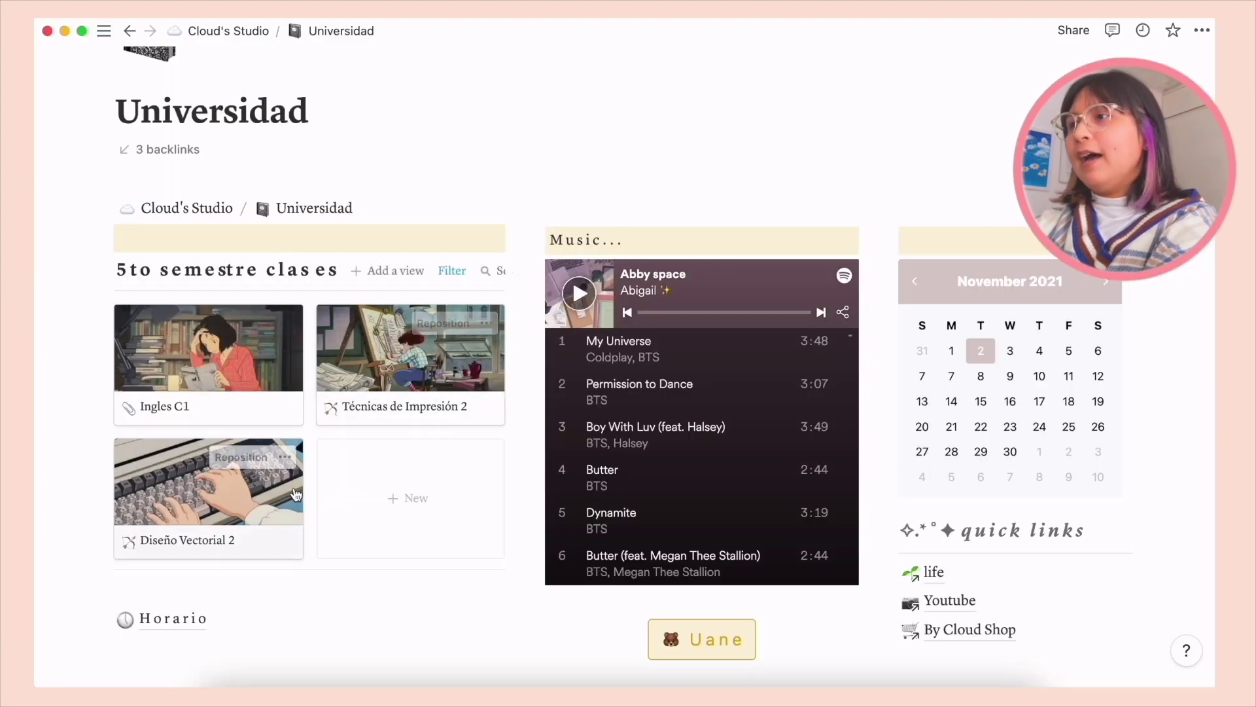
- Add a new untitled class card to the 5to semestre clases gallery and return to the Universidad page
{"action": "left_click", "coordinate": [442, 494]}
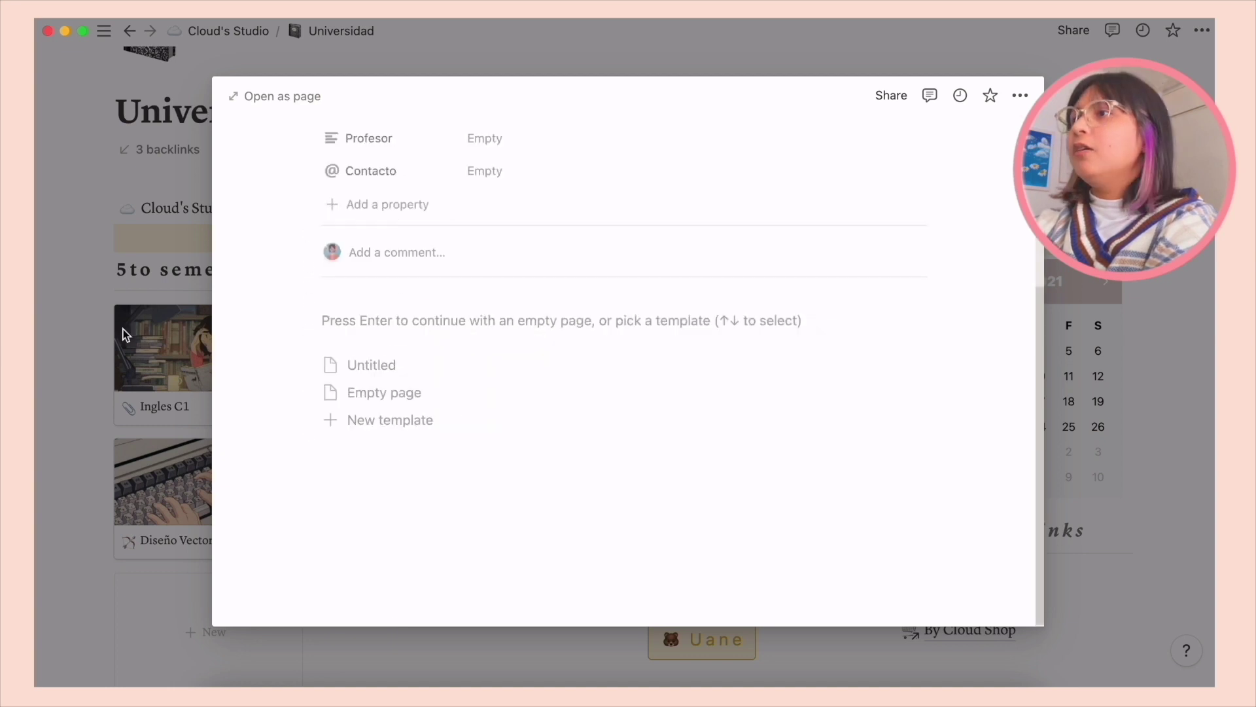
{"action": "left_click", "coordinate": [177, 331]}
{"action": "scroll", "coordinate": [768, 367], "scroll_direction": "down", "scroll_amount": 3}
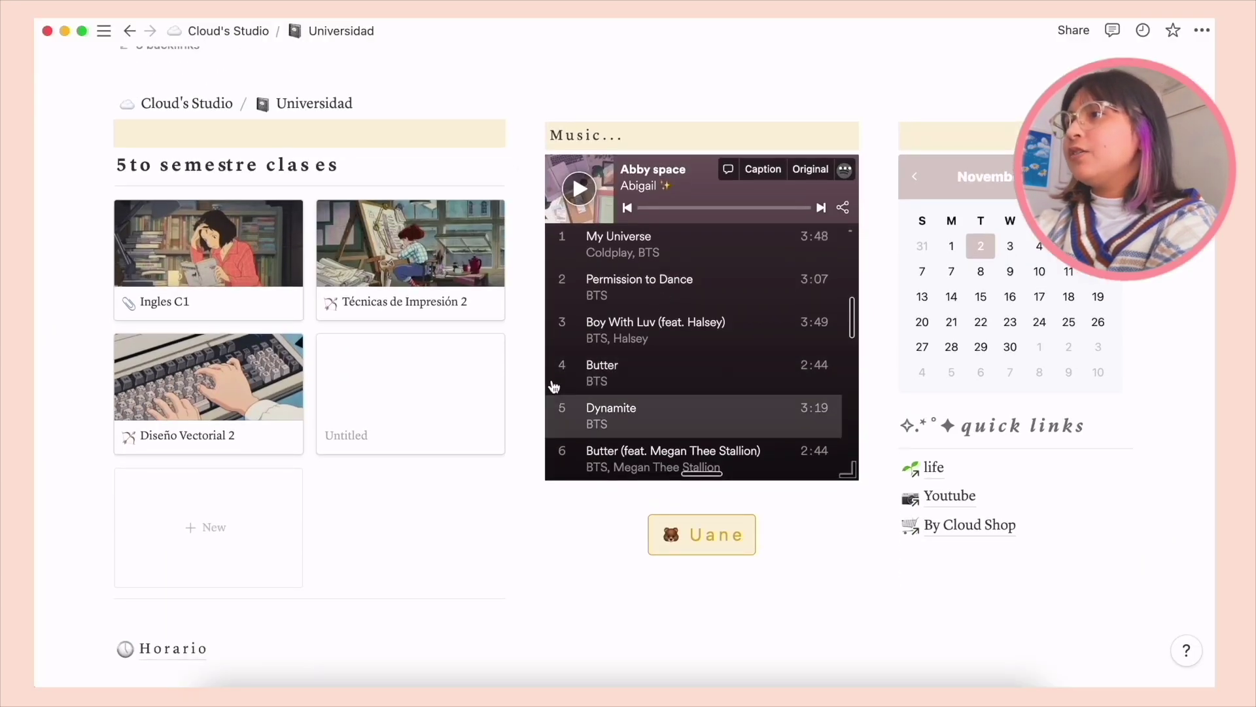
- Browse the track list of the Abby space playlist in the Music section and return to its first song
{"action": "scroll", "coordinate": [660, 366], "scroll_direction": "up", "scroll_amount": 2}
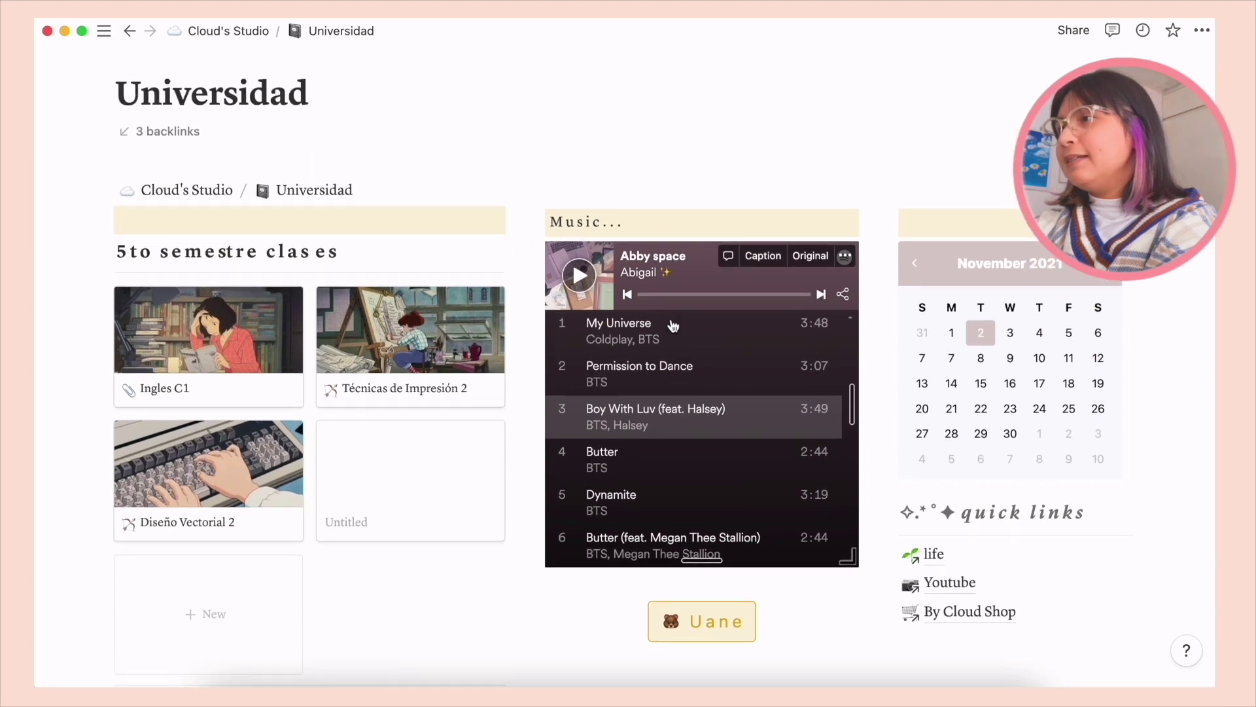
{"action": "scroll", "coordinate": [655, 458], "scroll_direction": "down", "scroll_amount": 10}
{"action": "scroll", "coordinate": [752, 524], "scroll_direction": "up", "scroll_amount": 10}
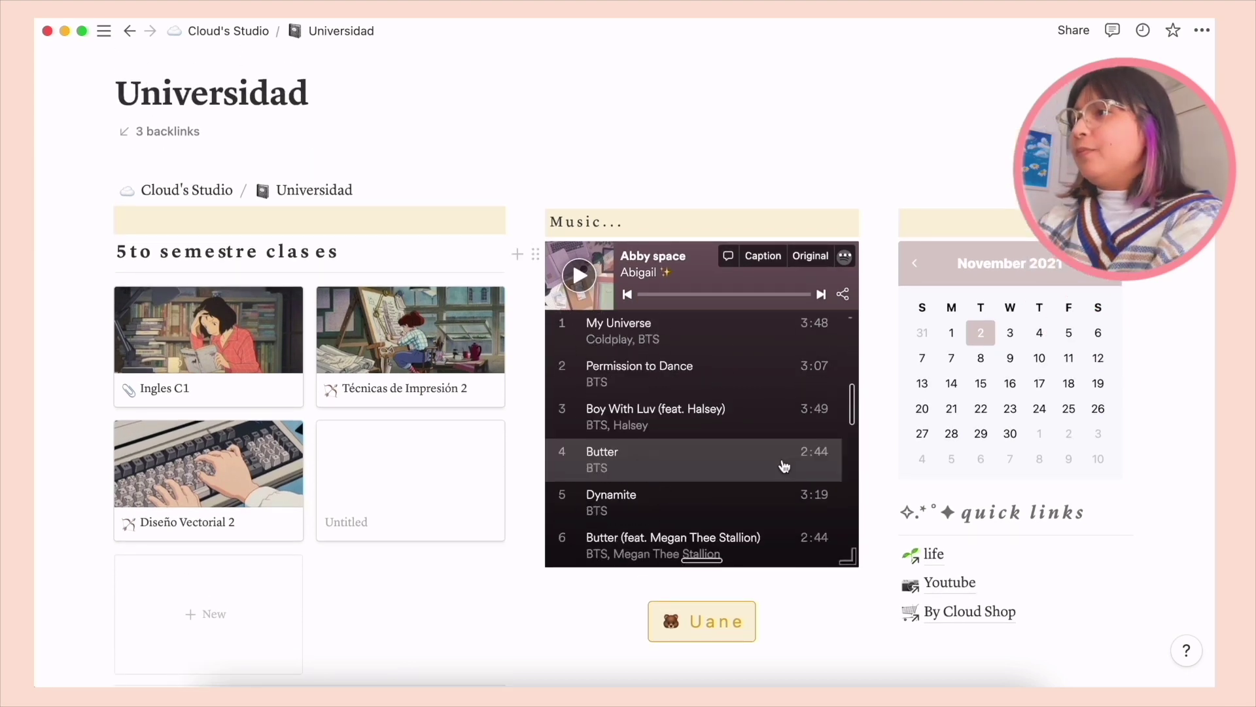
{"action": "scroll", "coordinate": [783, 413], "scroll_direction": "down", "scroll_amount": 20}
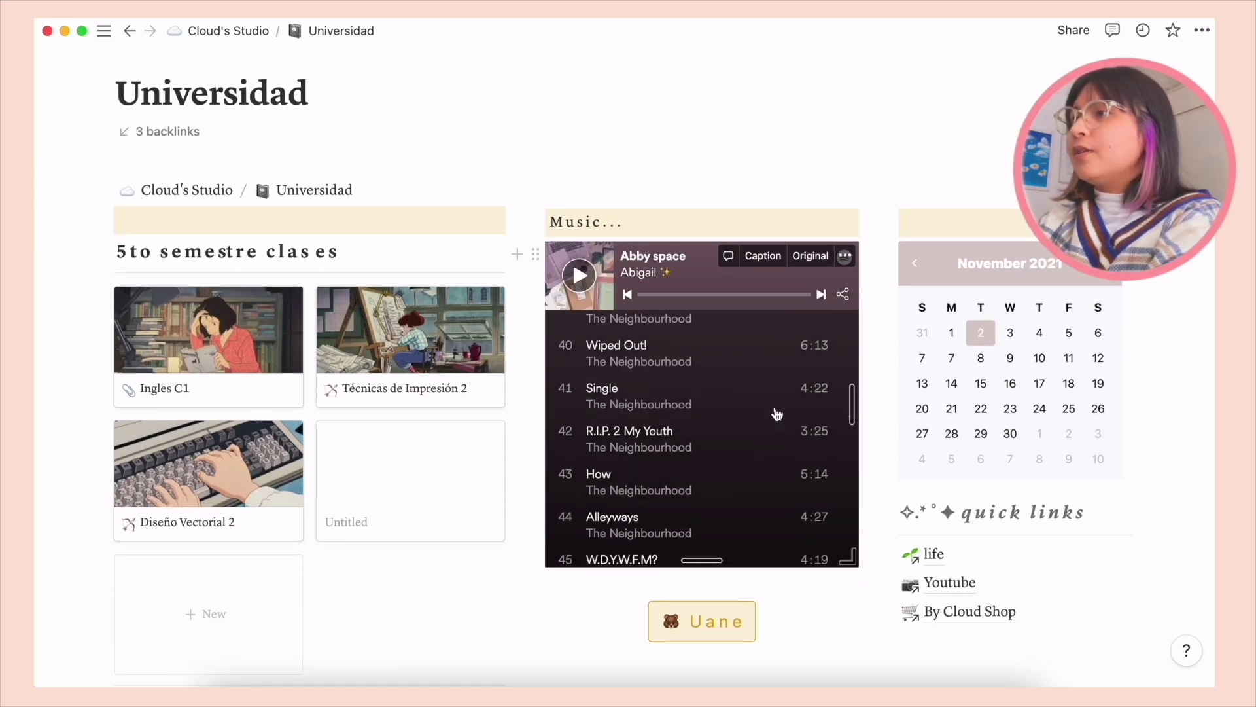
{"action": "scroll", "coordinate": [777, 414], "scroll_direction": "down", "scroll_amount": 5}
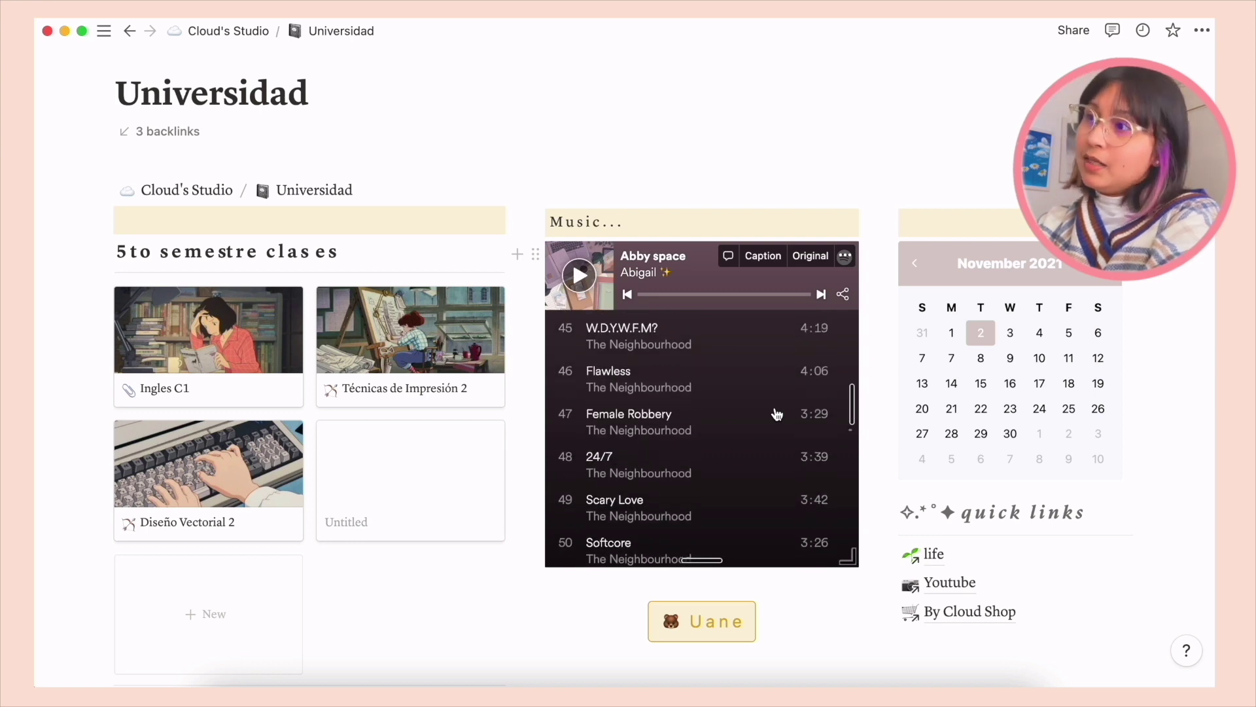
{"action": "scroll", "coordinate": [589, 354], "scroll_direction": "up", "scroll_amount": 20}
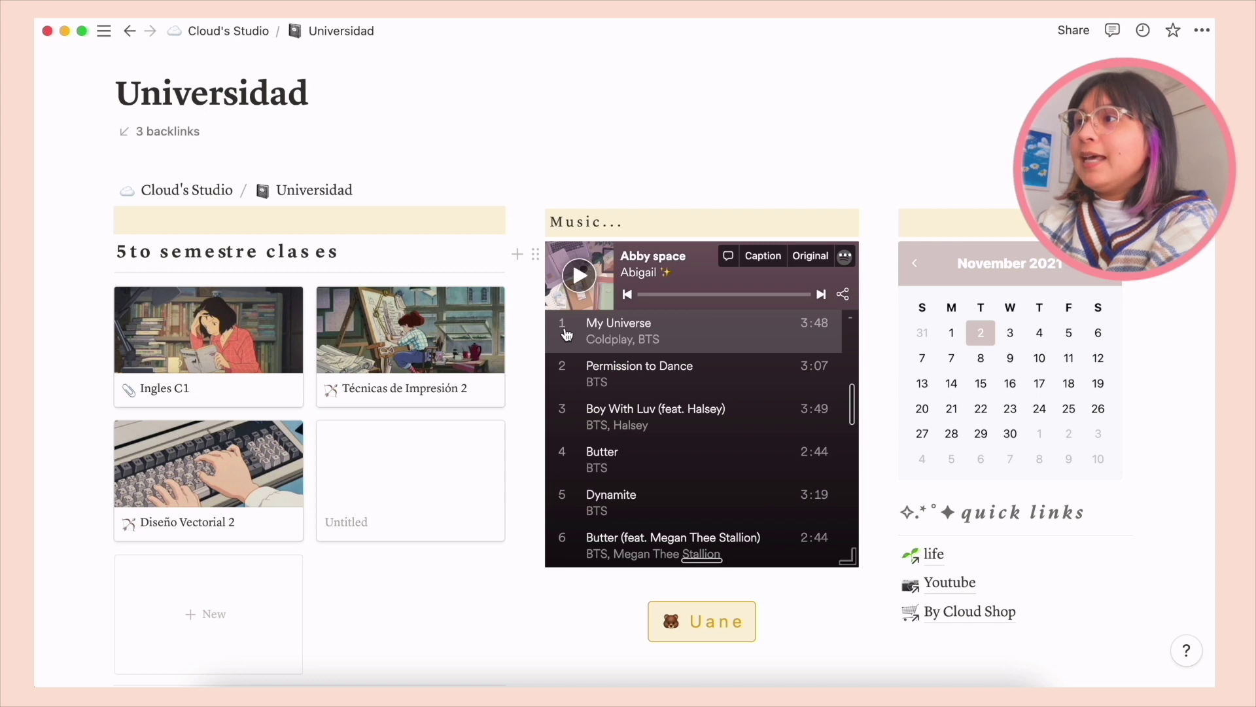
- Play My Universe from the embedded playlist and dismiss the Spotify overlay
{"action": "scroll", "coordinate": [608, 360], "scroll_direction": "up", "scroll_amount": 1}
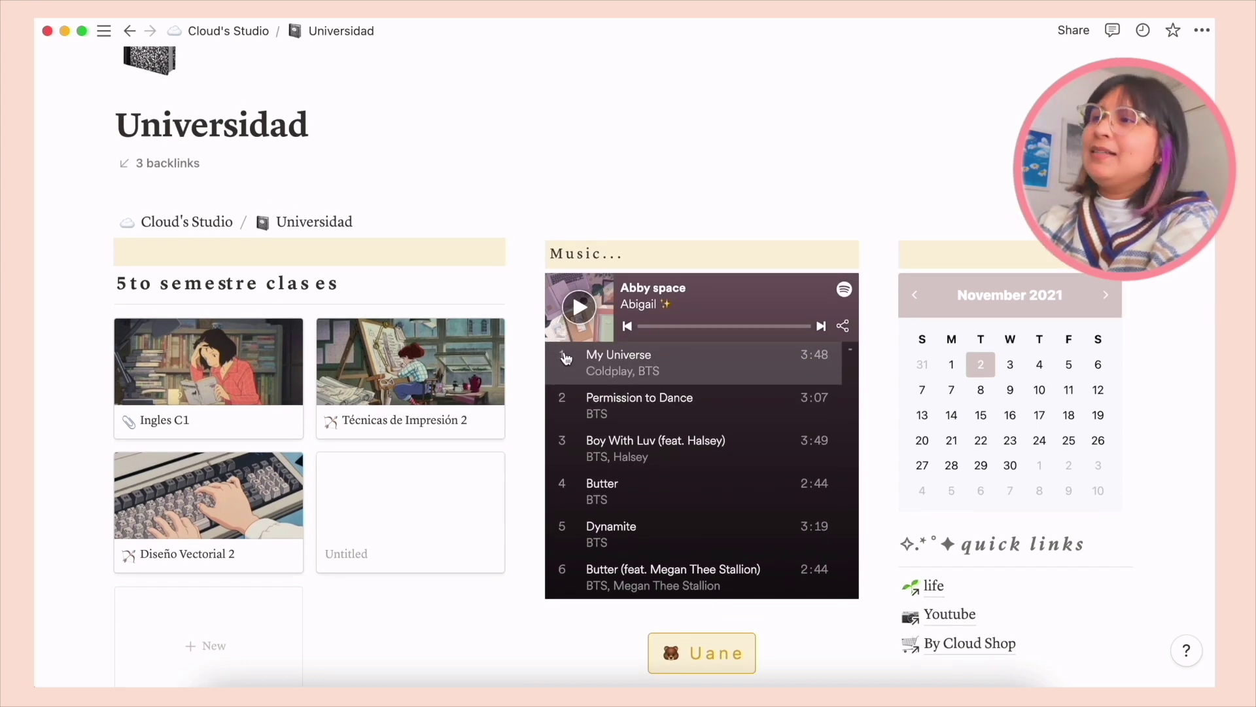
{"action": "left_click", "coordinate": [567, 357]}
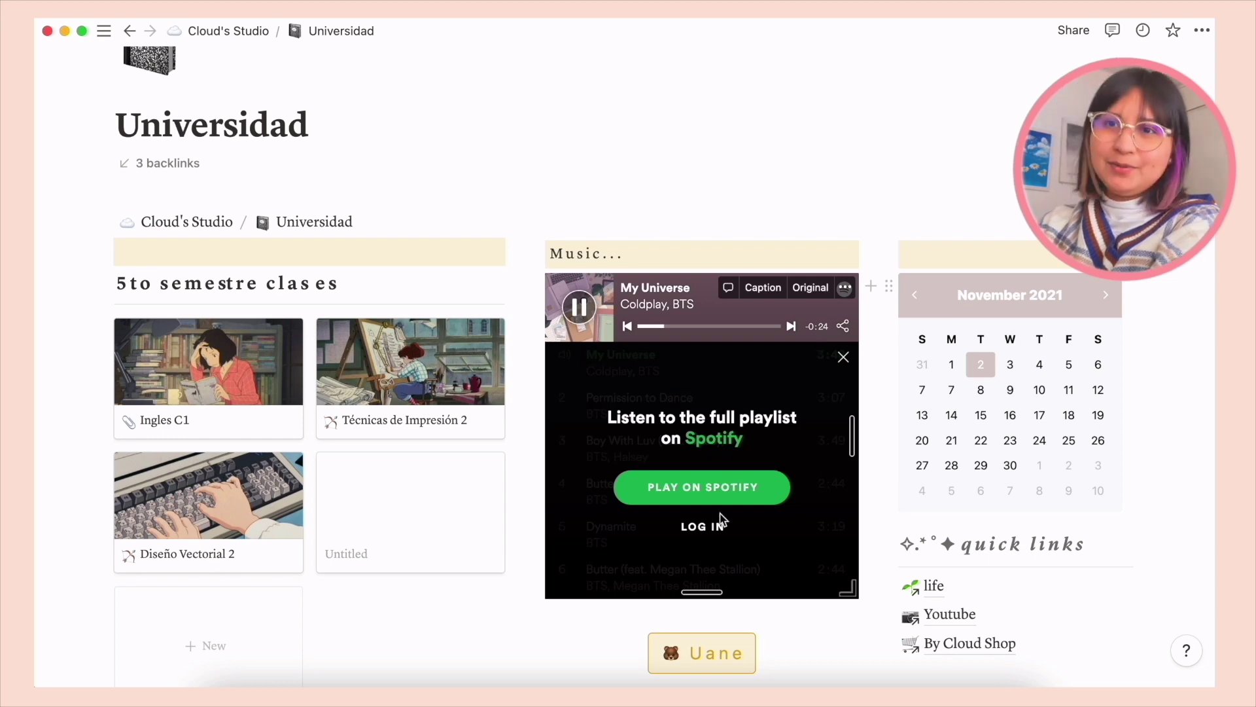
{"action": "left_click", "coordinate": [843, 360]}
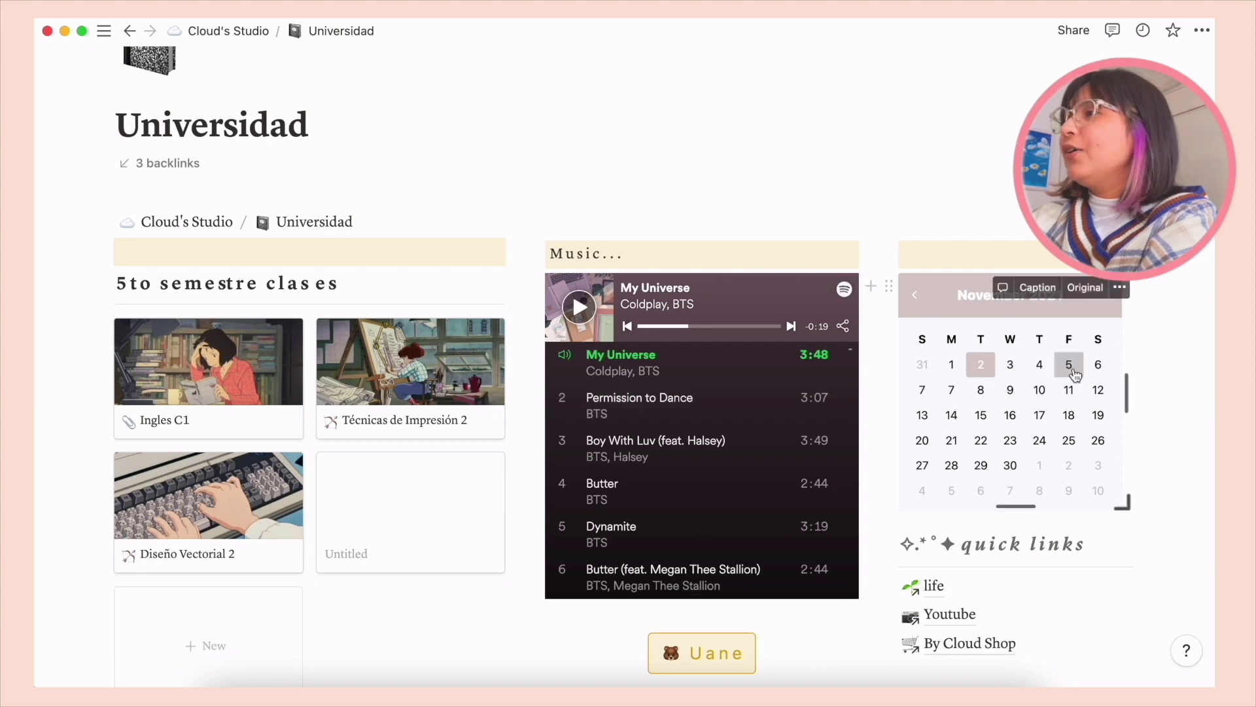
- Open the Workbook unit6 task page from the weekly planner table
{"action": "scroll", "coordinate": [1165, 319], "scroll_direction": "down", "scroll_amount": 4}
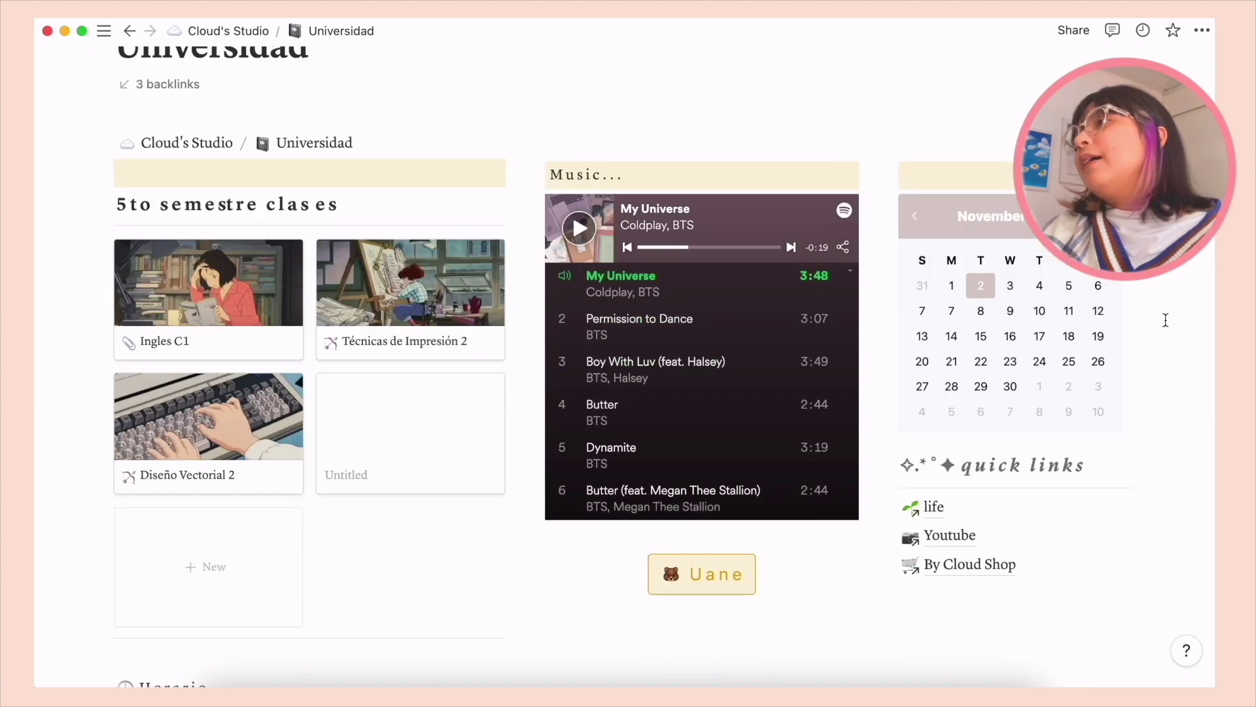
{"action": "scroll", "coordinate": [1165, 320], "scroll_direction": "down", "scroll_amount": 4}
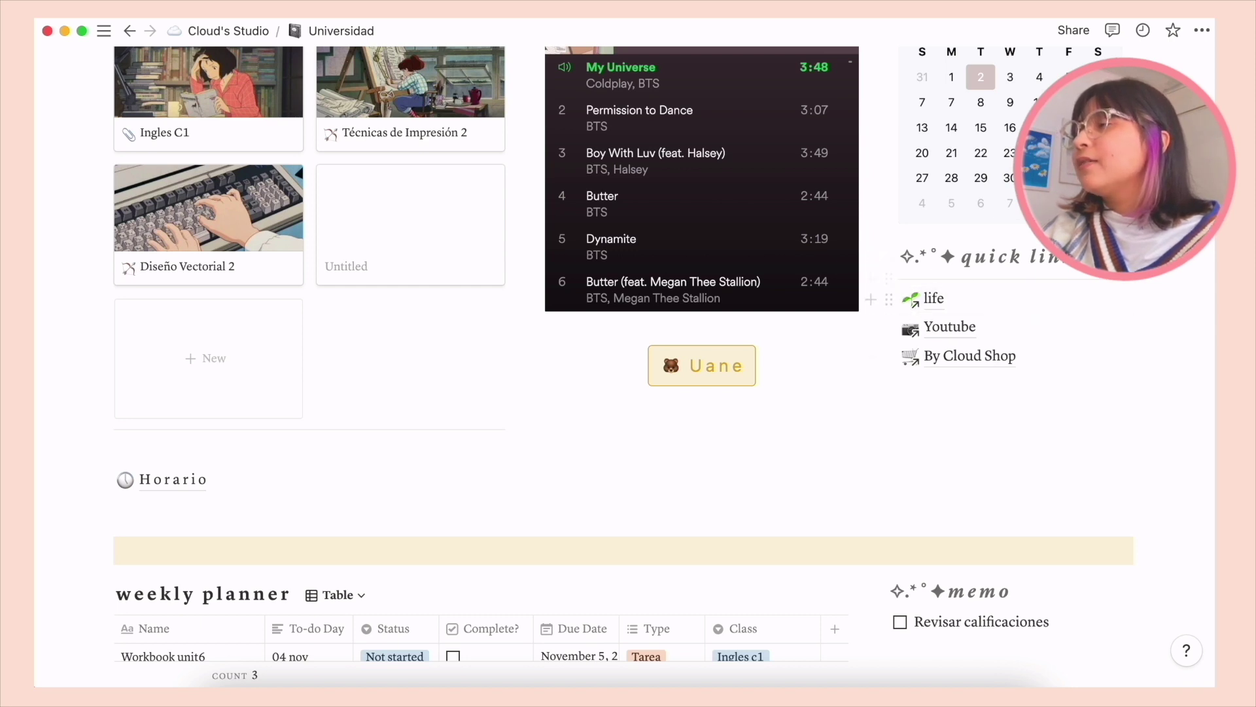
{"action": "scroll", "coordinate": [986, 334], "scroll_direction": "down", "scroll_amount": 7}
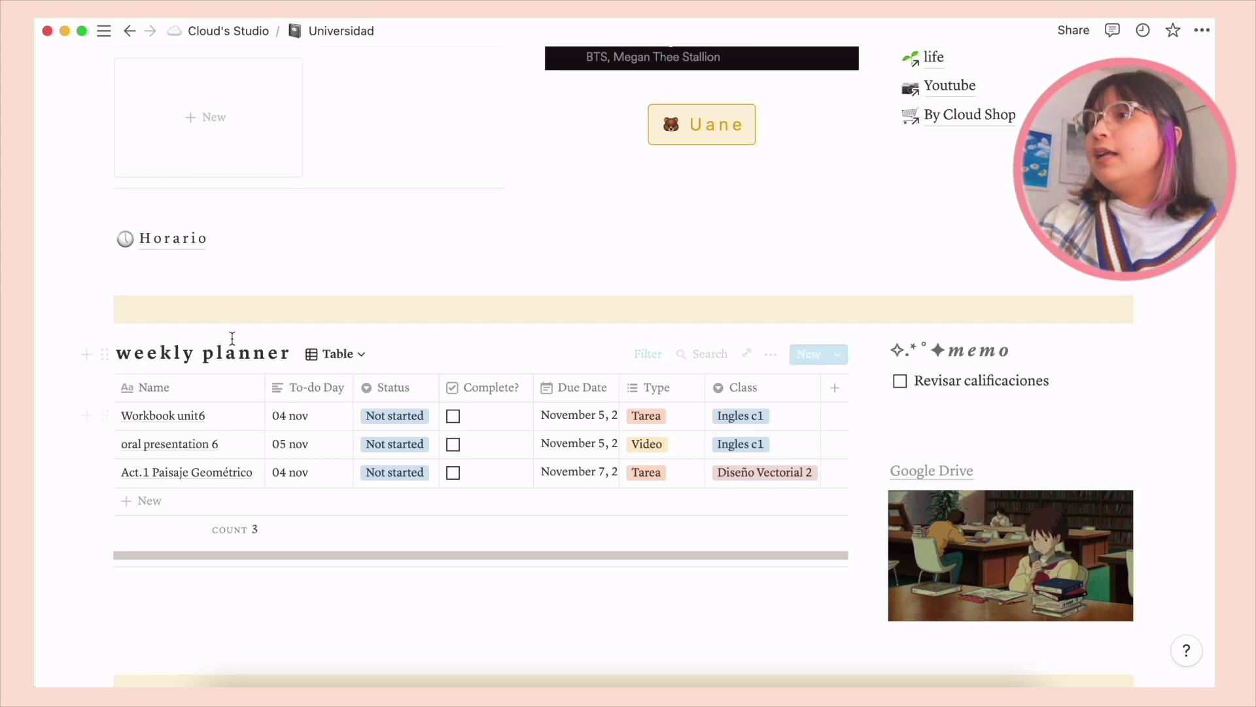
{"action": "left_click", "coordinate": [168, 415]}
{"action": "key", "text": "Escape"}
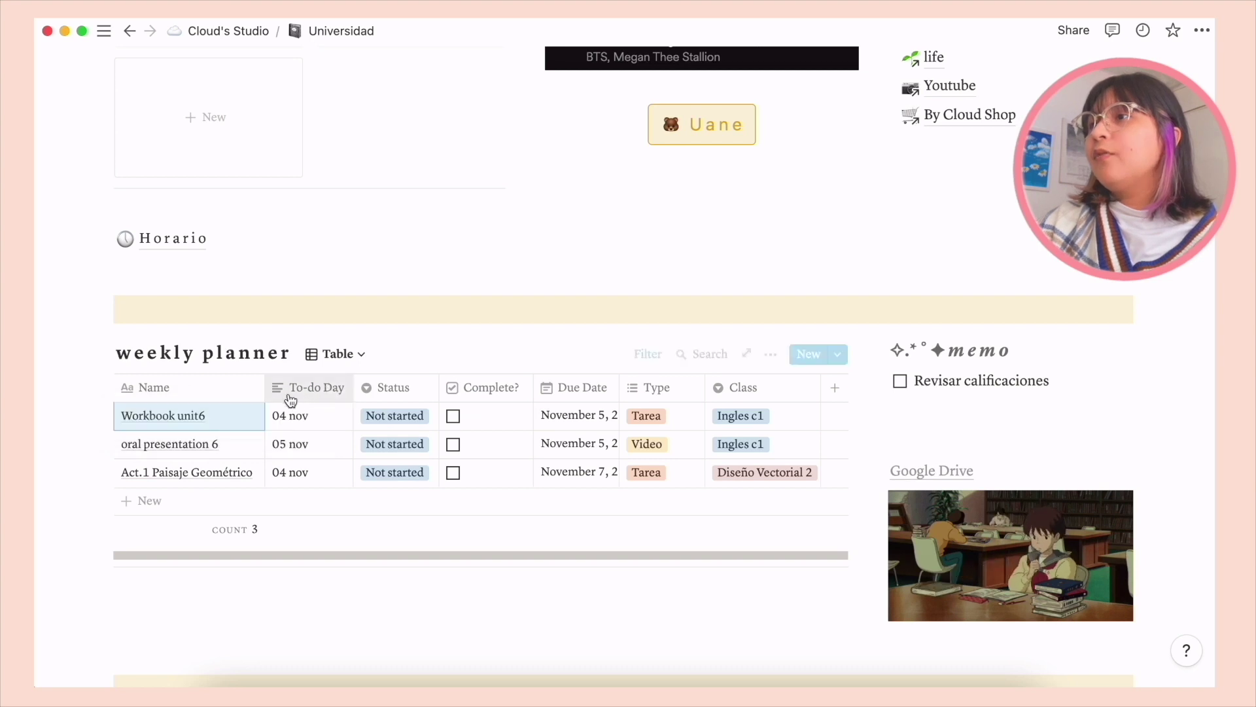
{"action": "left_click", "coordinate": [202, 415]}
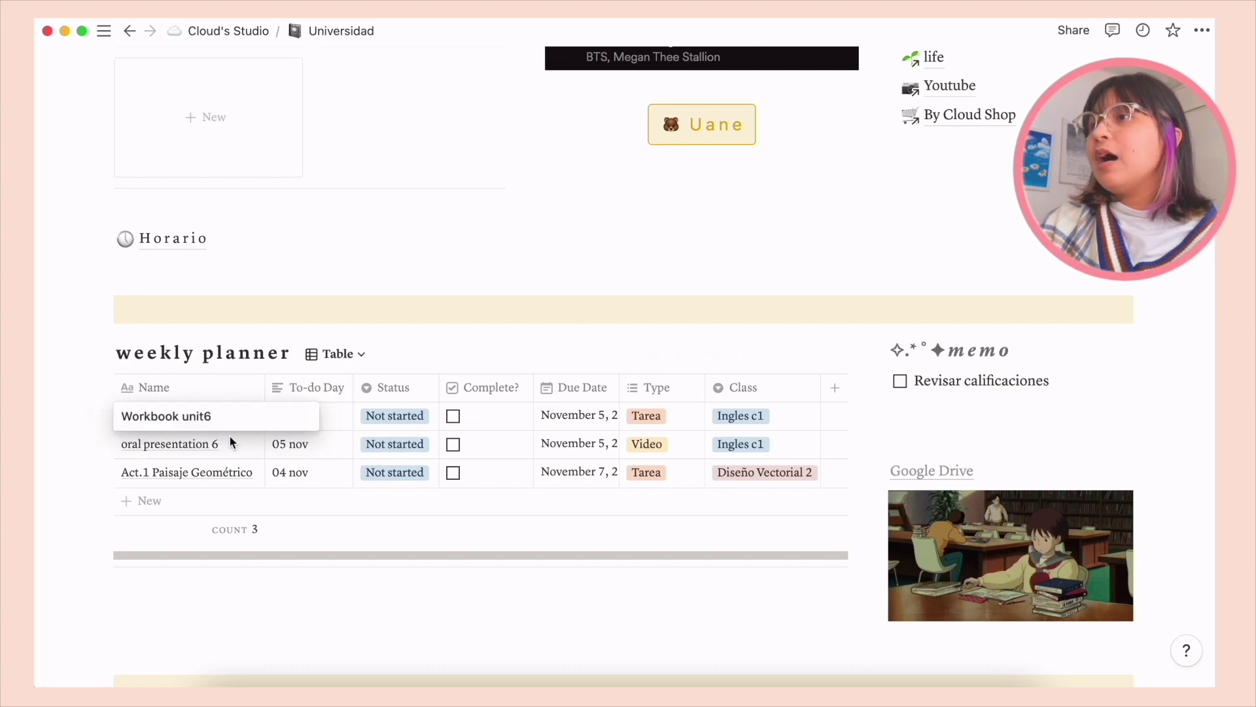
{"action": "key", "text": "Escape"}
{"action": "left_click", "coordinate": [241, 414]}
- Add the to-dos Paginas 6a and Paginas 6b to the Workbook unit6 page, tick both and close it
{"action": "scroll", "coordinate": [437, 453], "scroll_direction": "down", "scroll_amount": 3}
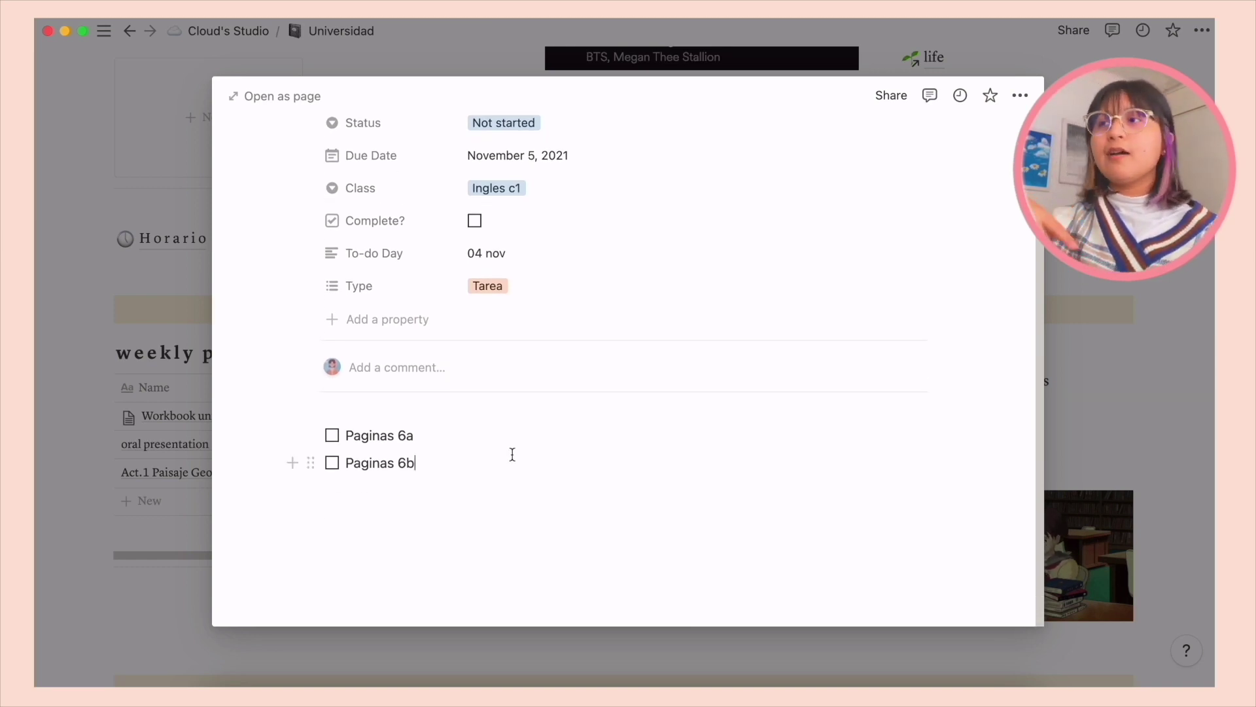
{"action": "left_click", "coordinate": [332, 436]}
{"action": "left_click", "coordinate": [332, 462]}
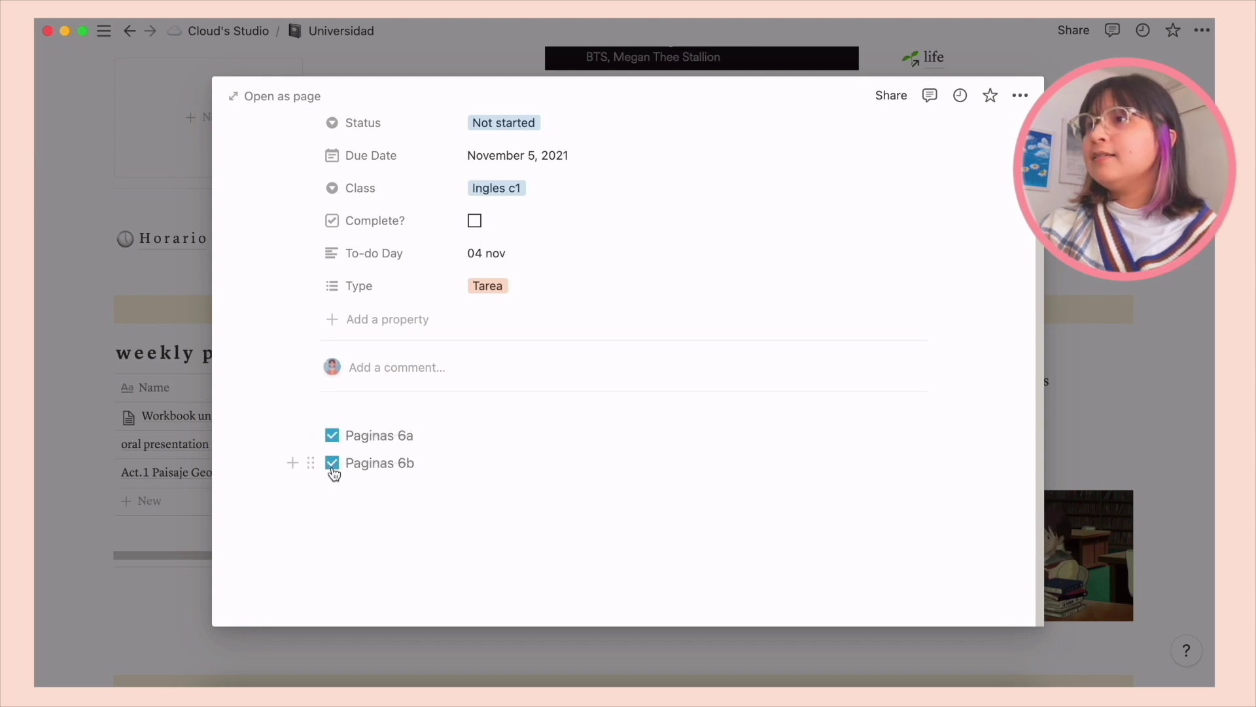
{"action": "key", "text": "Escape"}
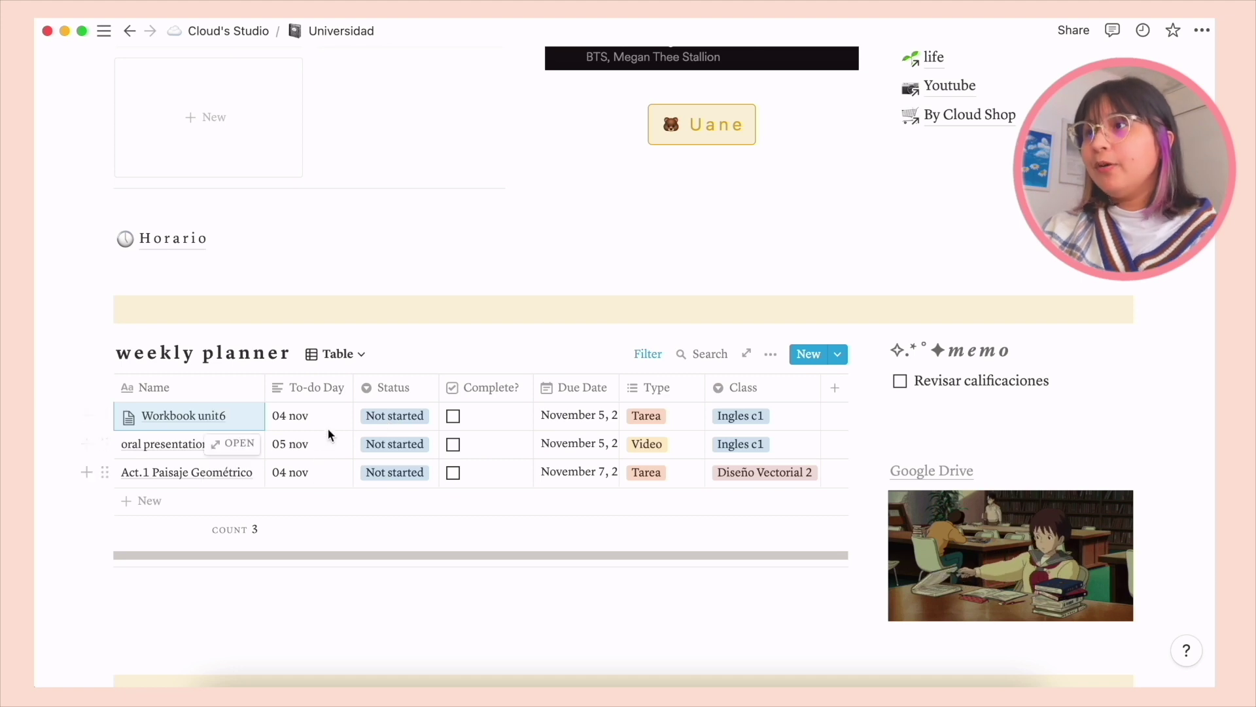
- Look at the Status options for the Workbook unit6 task in the weekly planner, keeping the current selection
{"action": "scroll", "coordinate": [1008, 351], "scroll_direction": "up", "scroll_amount": 3}
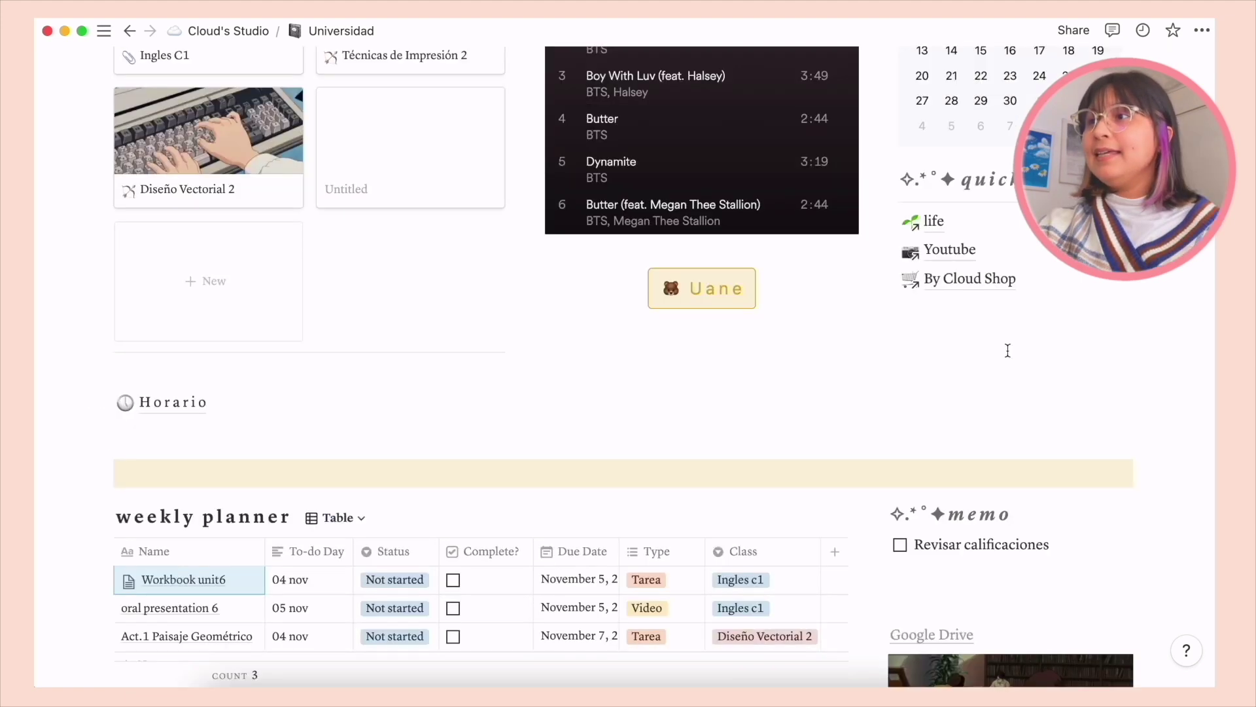
{"action": "scroll", "coordinate": [1007, 350], "scroll_direction": "down", "scroll_amount": 3}
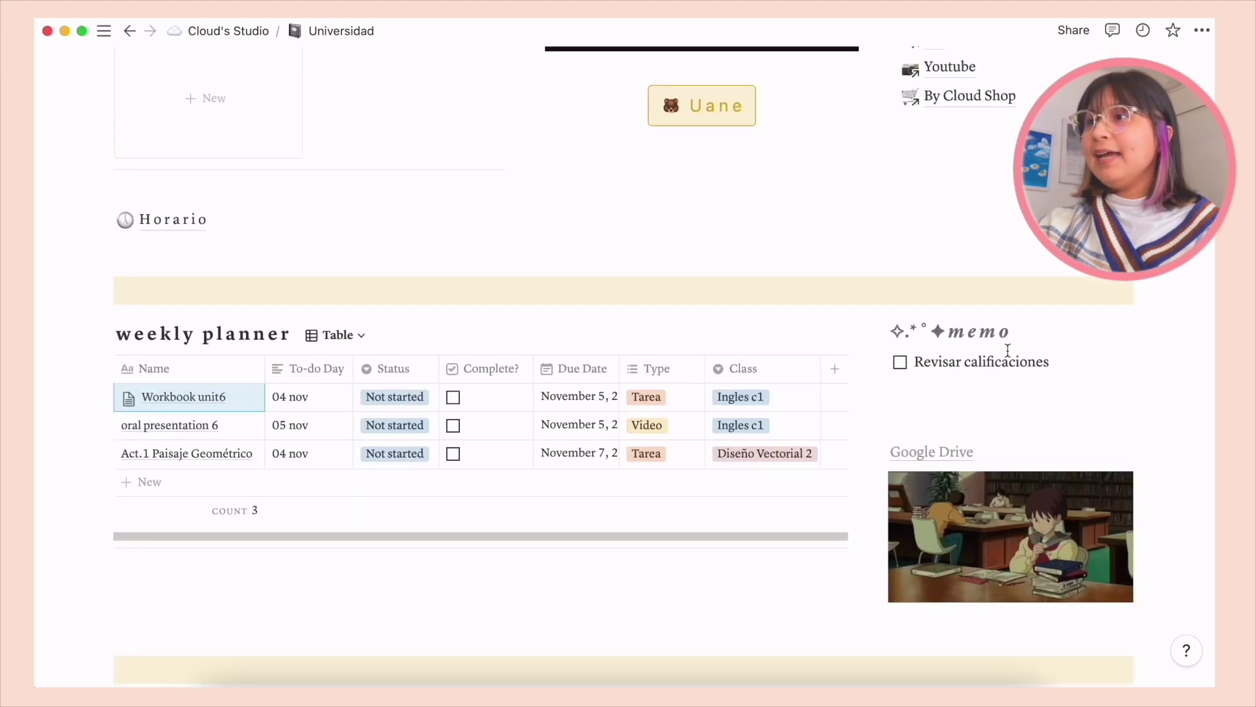
{"action": "left_click", "coordinate": [406, 398]}
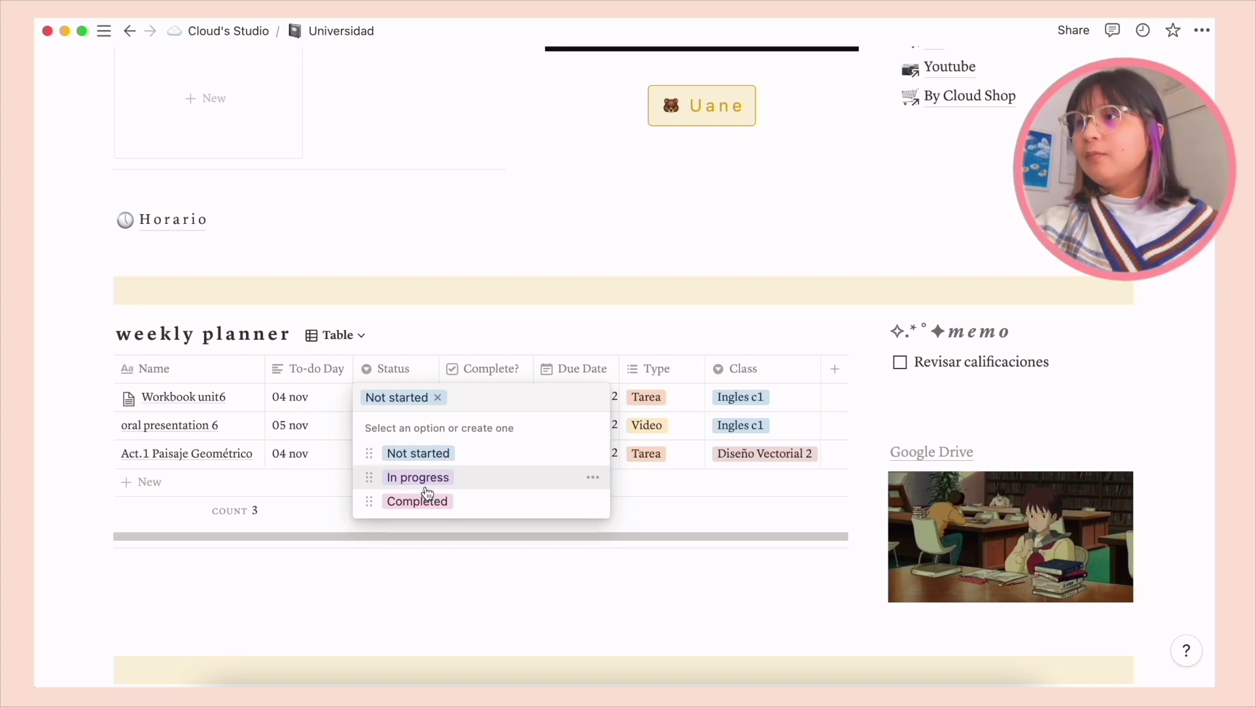
{"action": "left_click", "coordinate": [281, 464]}
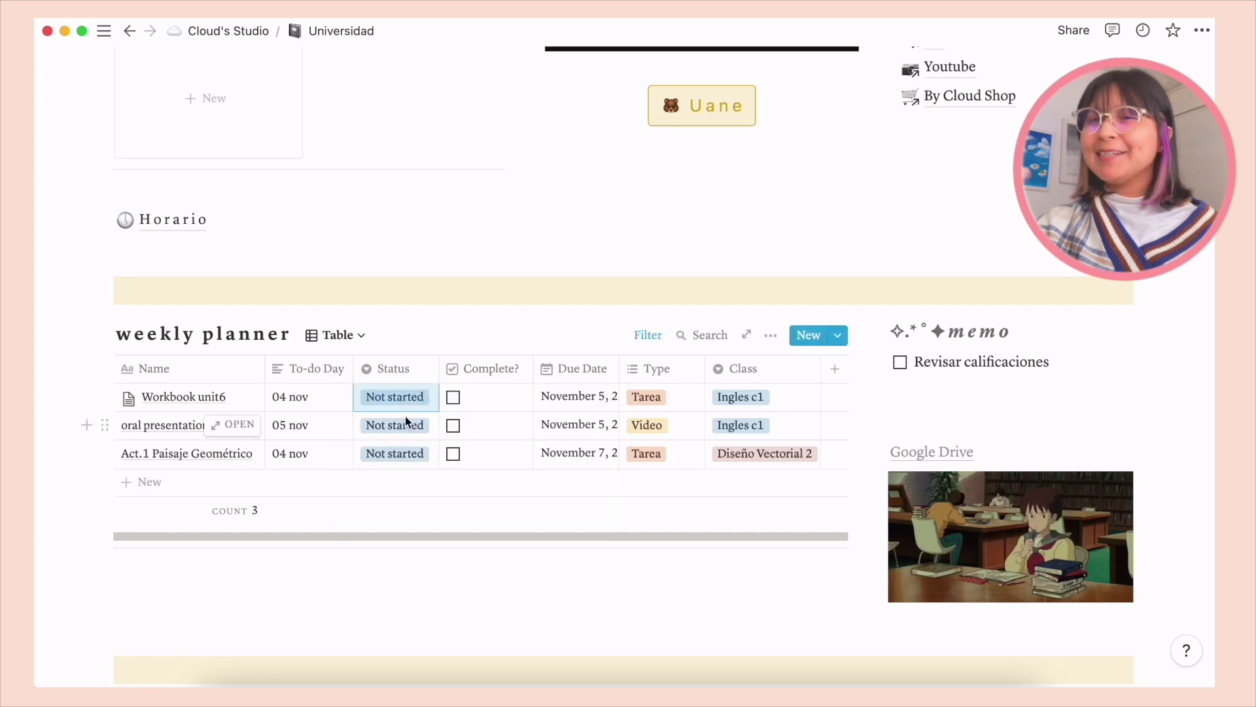
- Look at the Due Date calendar and the Type options for the Workbook unit6 task without changing either
{"action": "scroll", "coordinate": [405, 416], "scroll_direction": "down", "scroll_amount": 1}
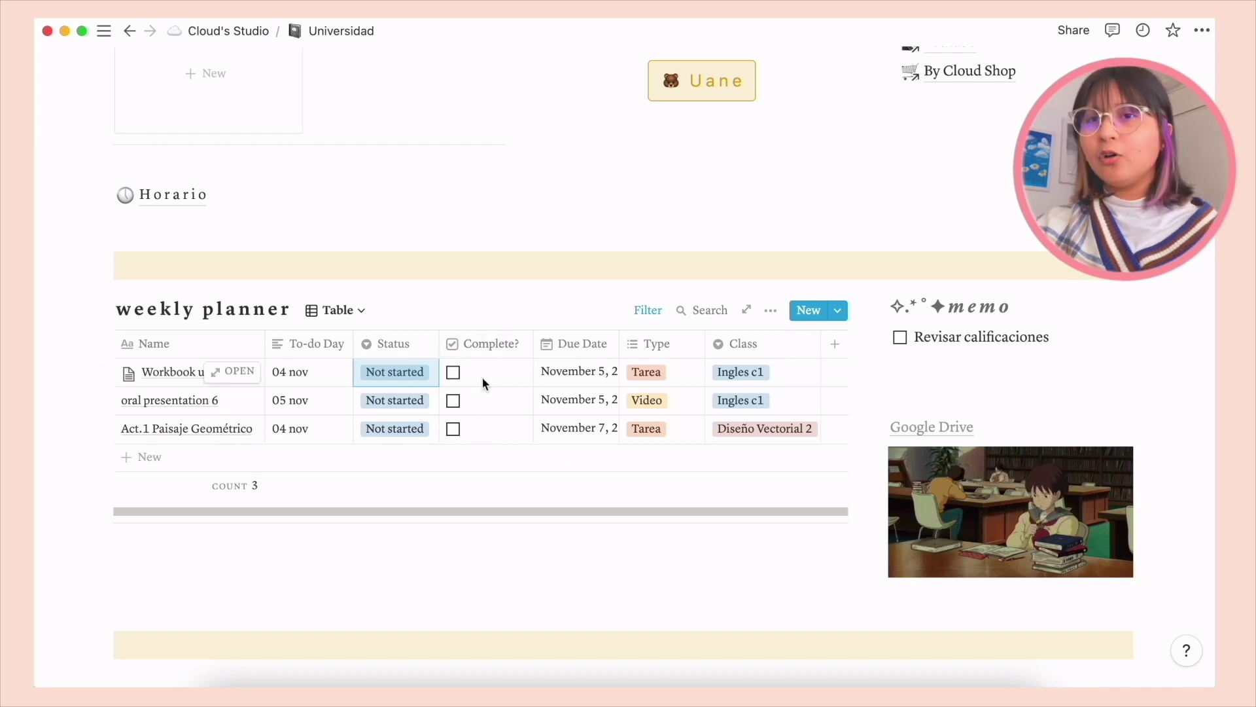
{"action": "left_click", "coordinate": [579, 375]}
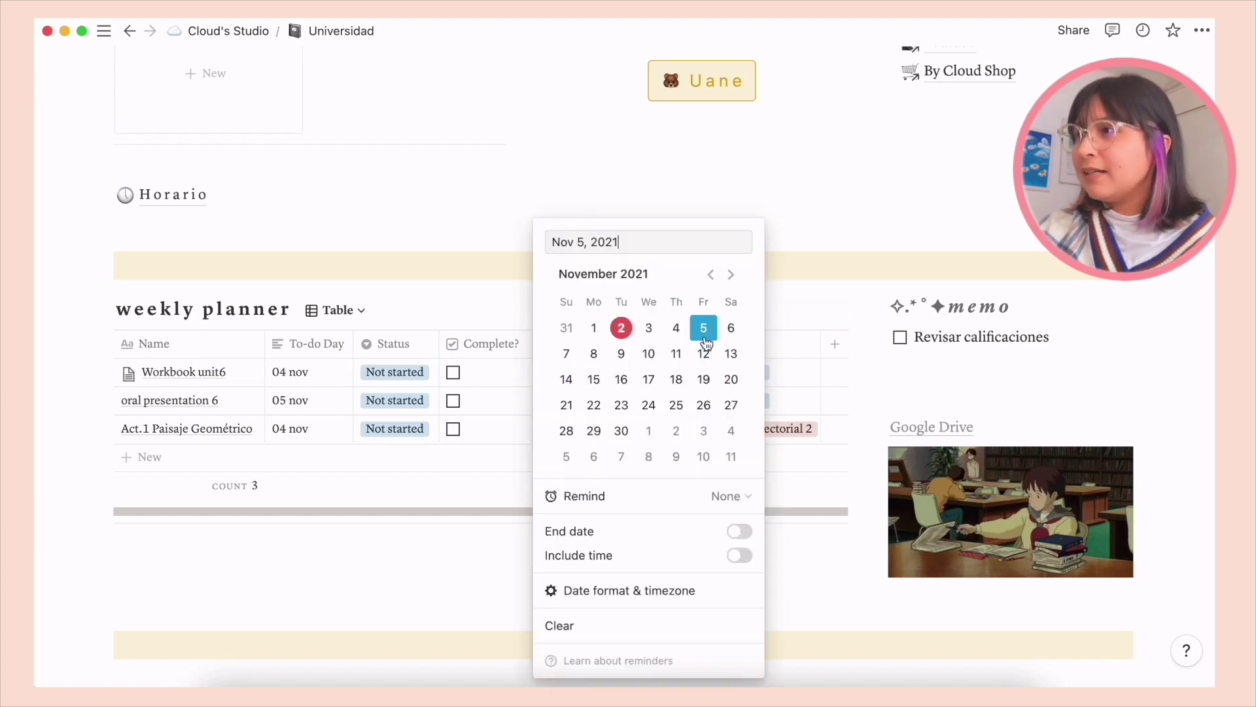
{"action": "key", "text": "Escape"}
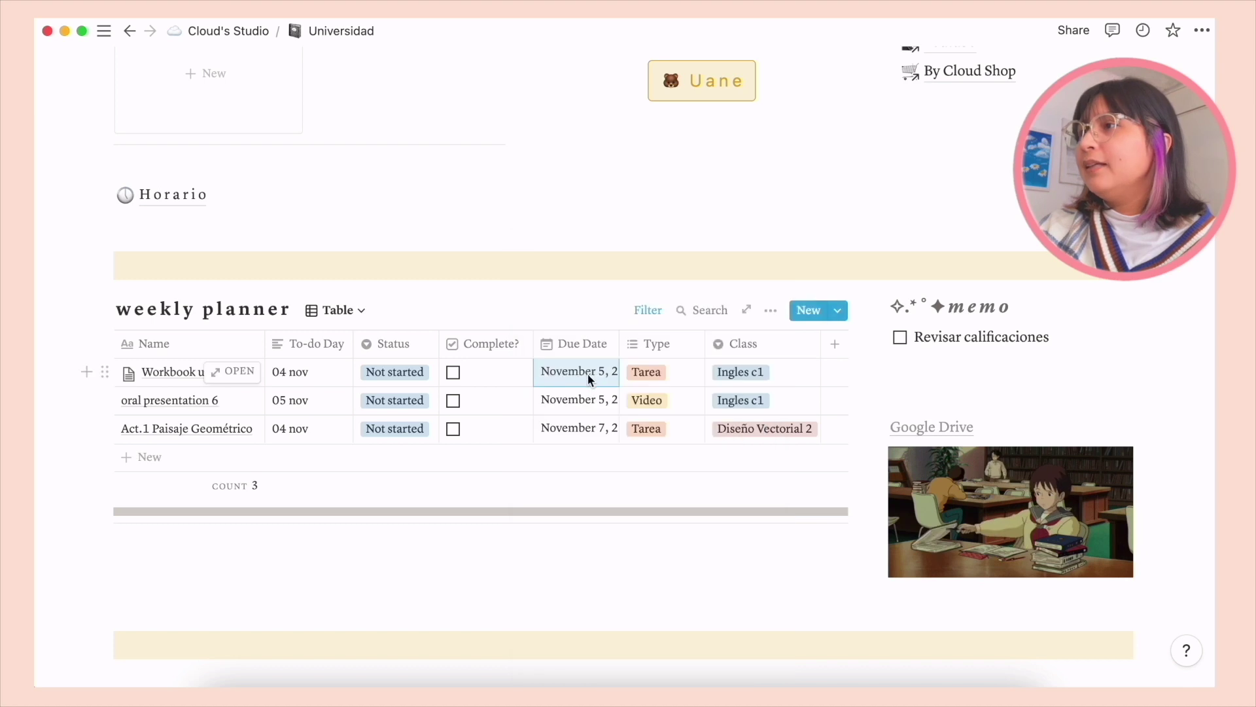
{"action": "left_click", "coordinate": [681, 371]}
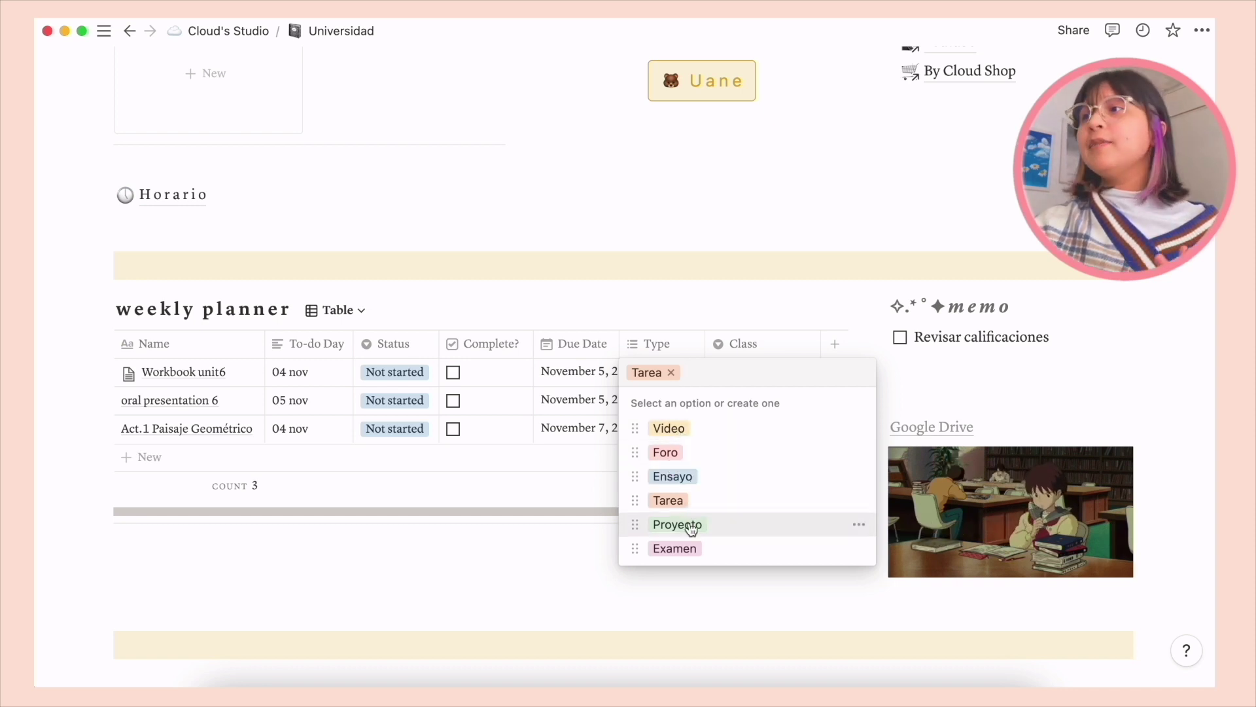
{"action": "left_click", "coordinate": [536, 473]}
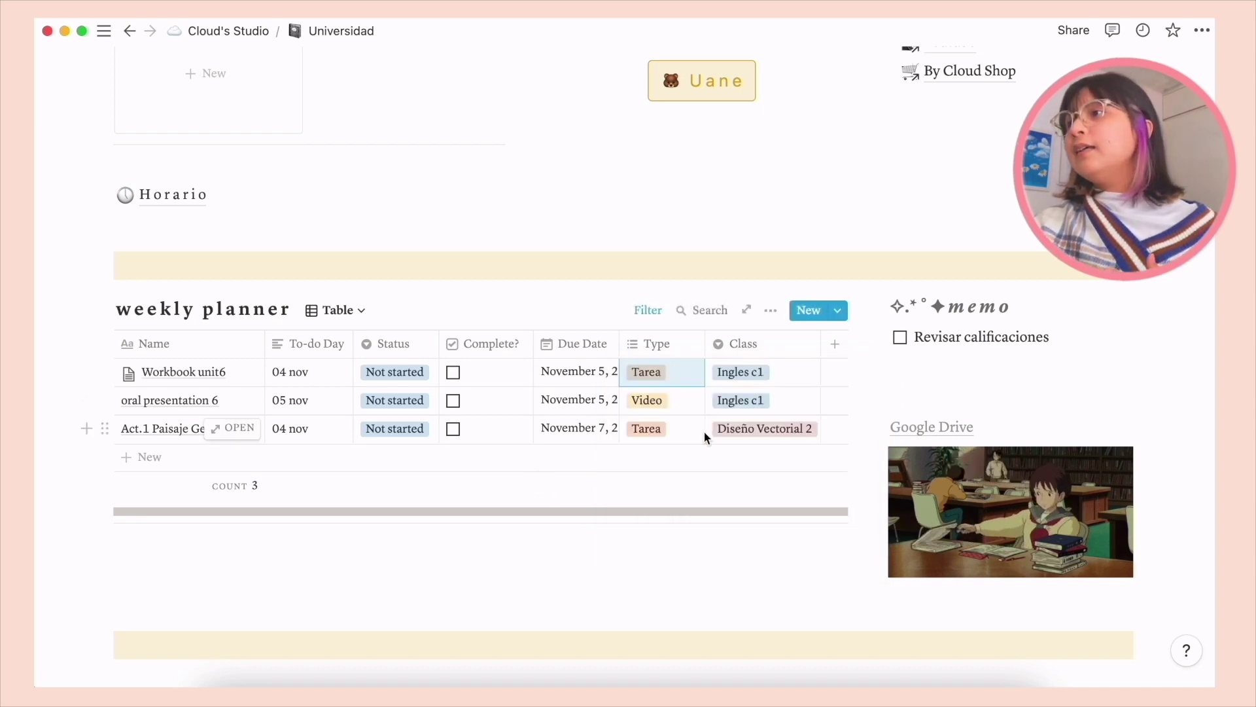
- Look at the Class options for the Workbook unit6 task in the weekly planner, keeping the current class
{"action": "left_click", "coordinate": [760, 375]}
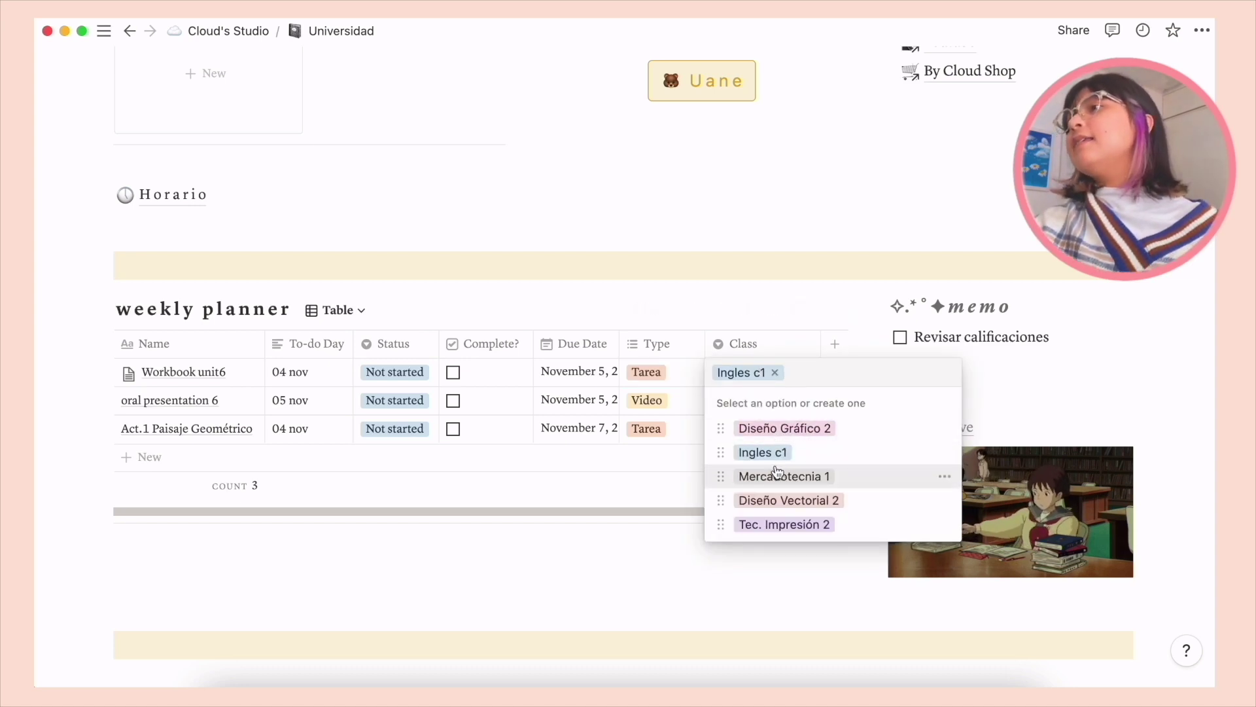
{"action": "left_click", "coordinate": [581, 465]}
- Add a task named Act 2 to the weekly planner with the To-do Day 02 nov
{"action": "left_click", "coordinate": [155, 458]}
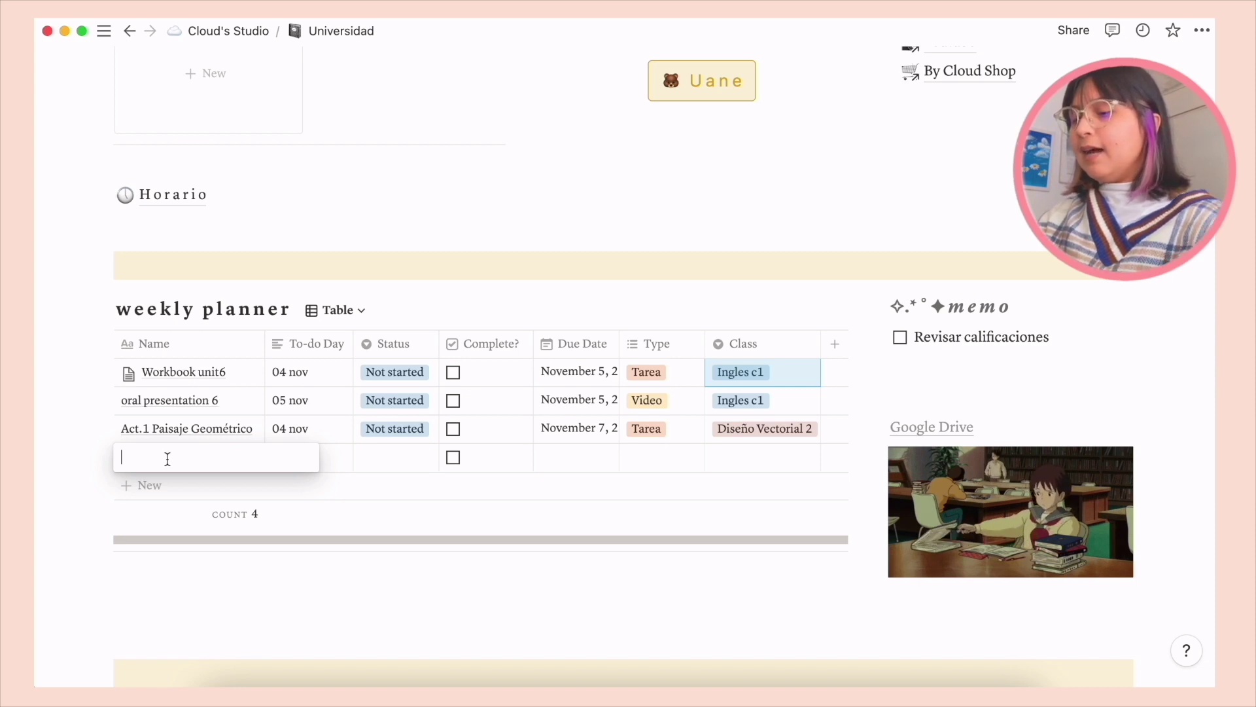
{"action": "type", "text": "Act "}
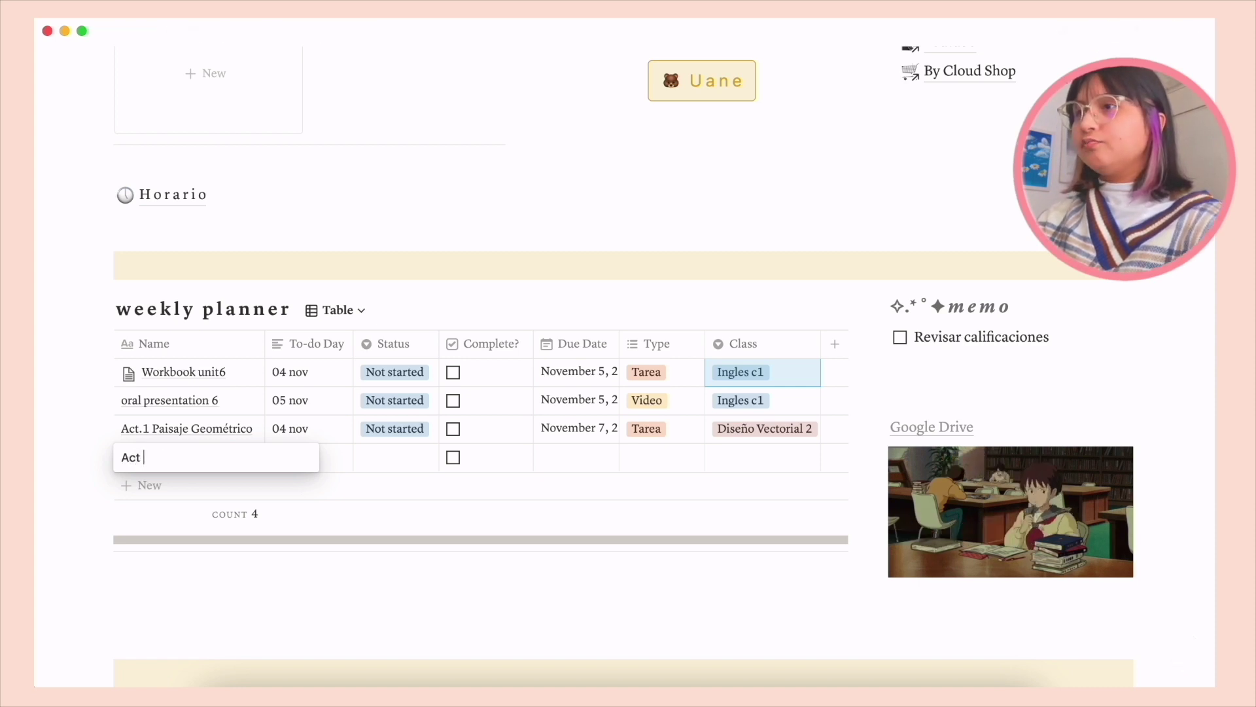
{"action": "type", "text": "2"}
{"action": "key", "text": "Return"}
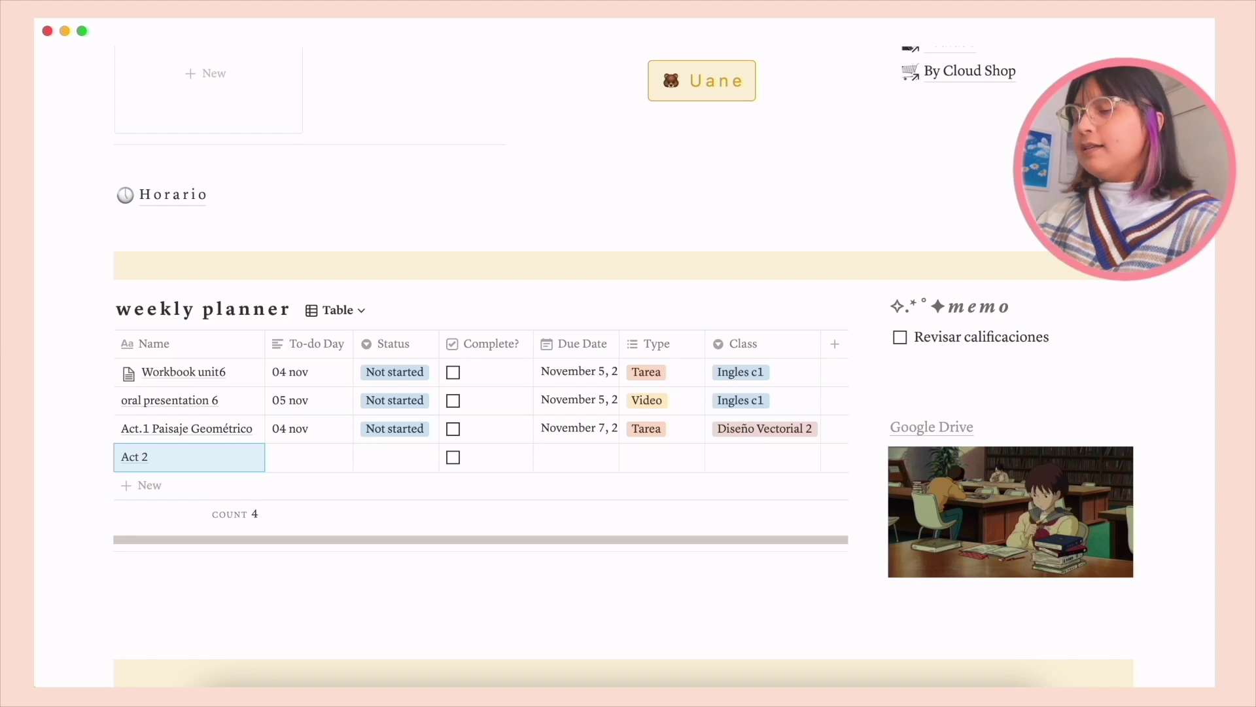
{"action": "left_click", "coordinate": [309, 457]}
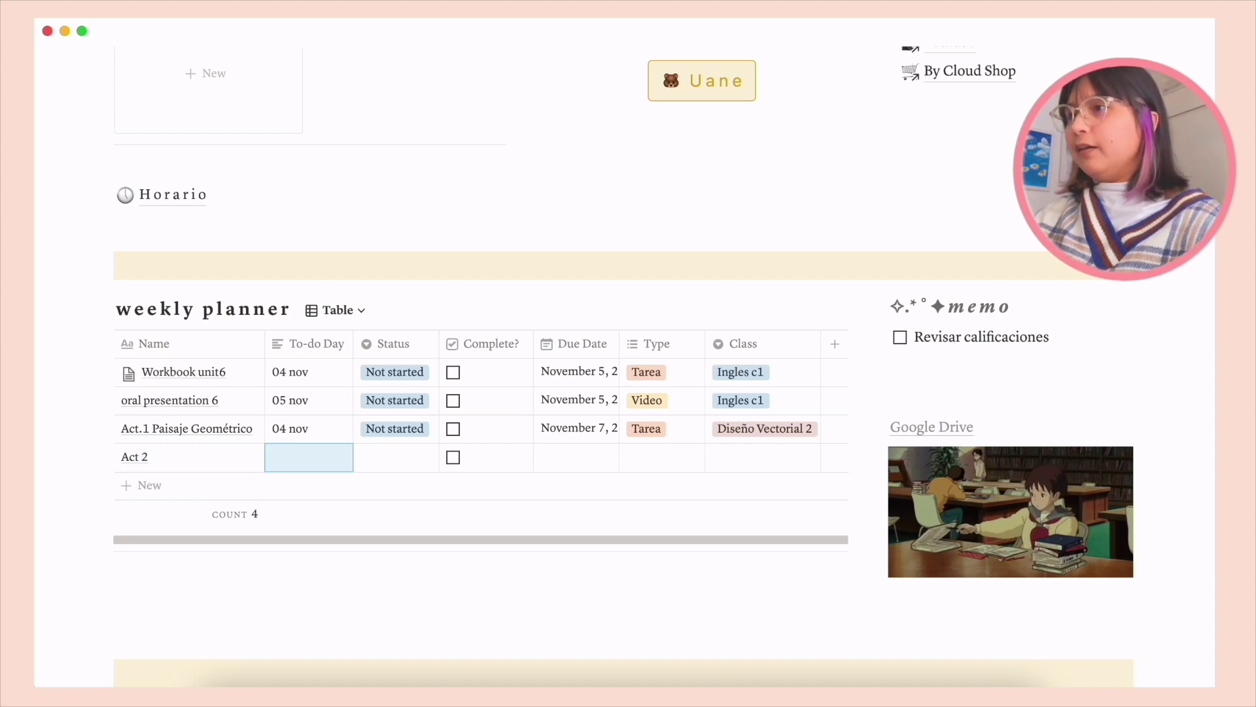
{"action": "type", "text": "02 noc"}
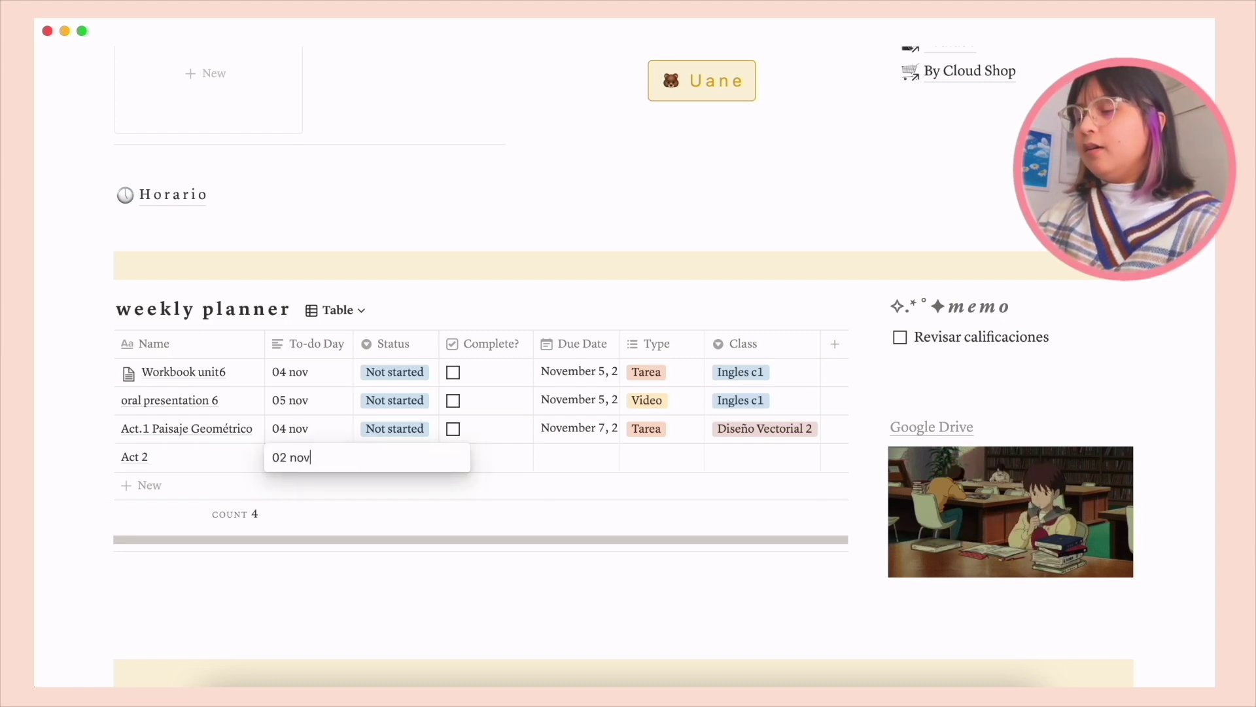
{"action": "key", "text": "Return"}
- Set the Act 2 task's Status to In progress and its Due Date to November 2, 2021
{"action": "left_click", "coordinate": [396, 457]}
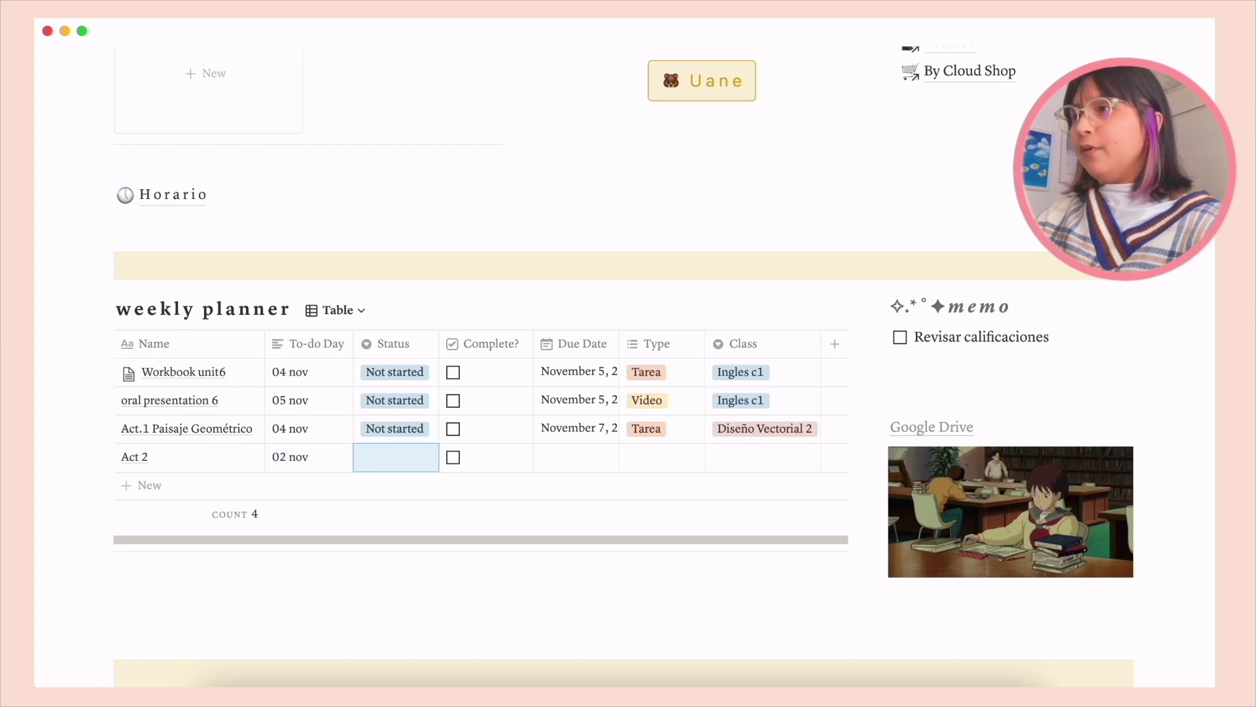
{"action": "type", "text": "in"}
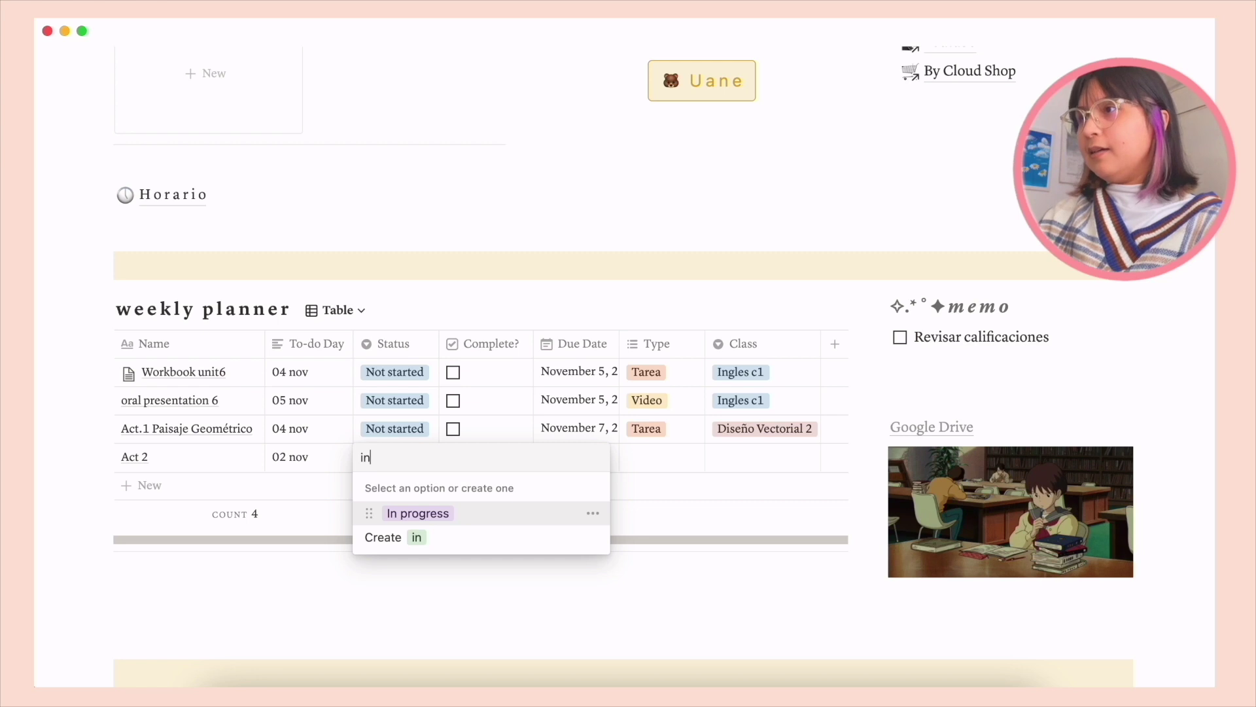
{"action": "key", "text": "Return"}
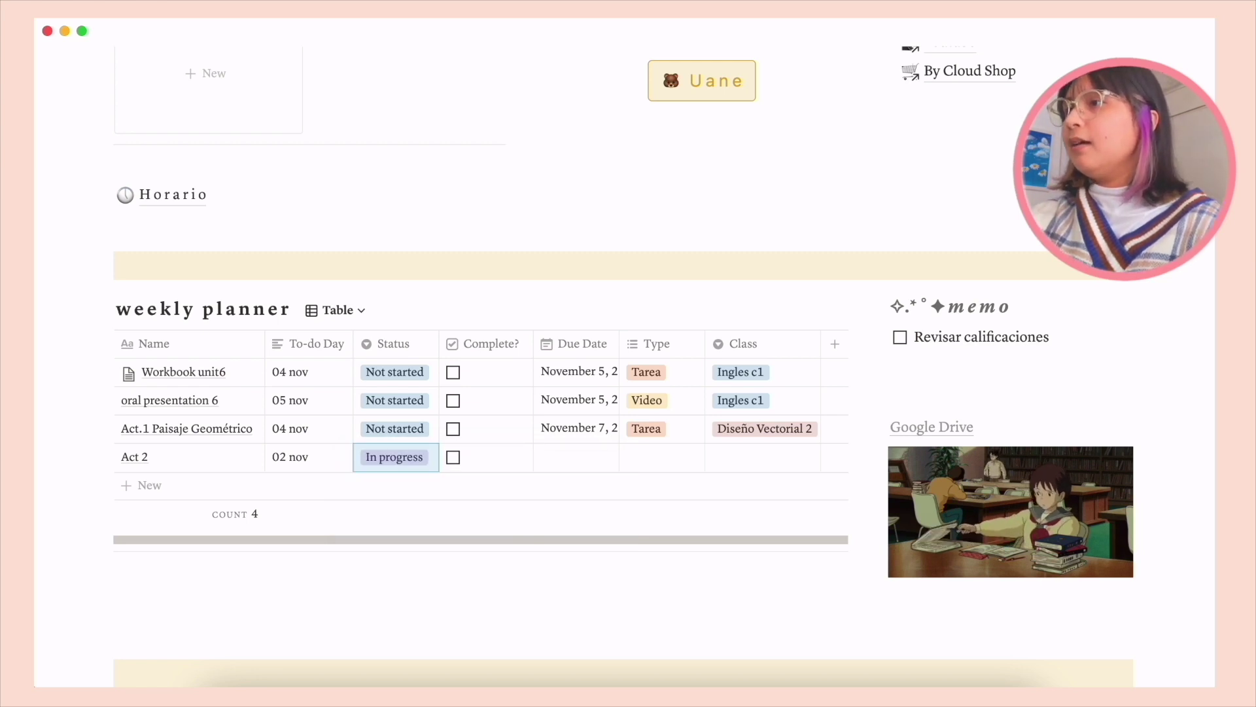
{"action": "left_click", "coordinate": [592, 460]}
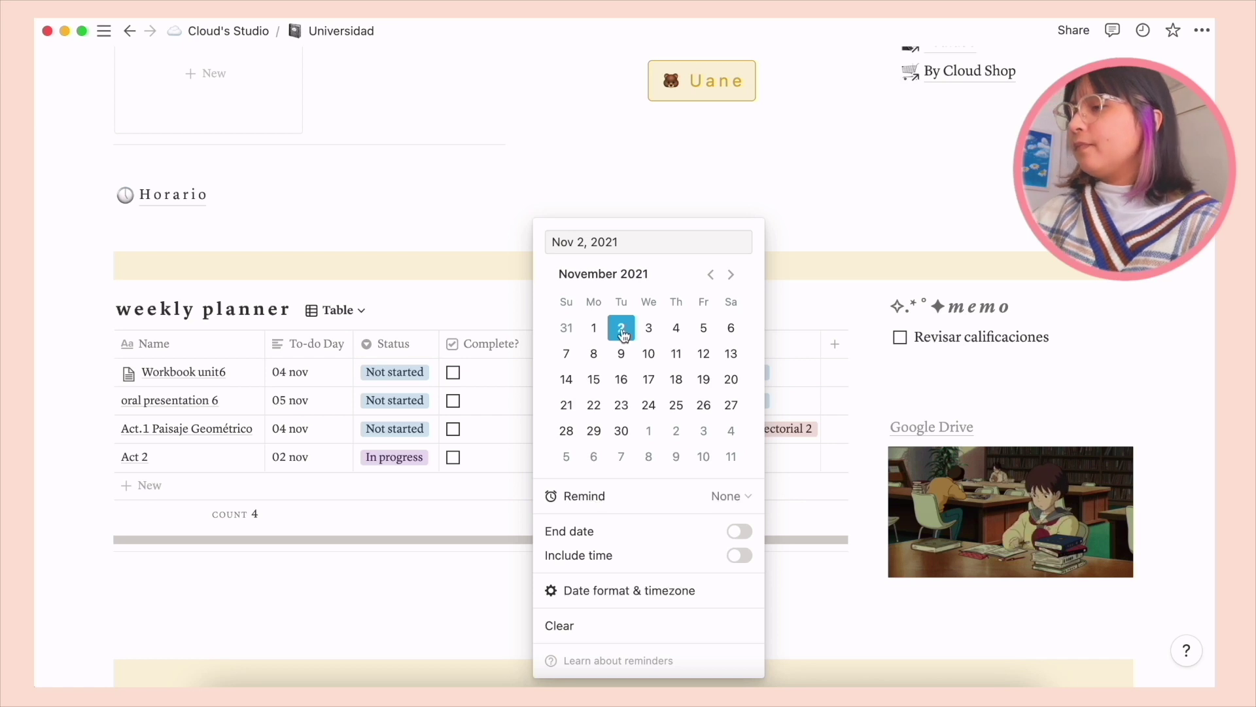
{"action": "left_click", "coordinate": [517, 462]}
- Set the Act 2 task's Type to Foro and its Class to Mercadotecnia 1
{"action": "left_click", "coordinate": [661, 460]}
{"action": "left_click", "coordinate": [665, 537]}
{"action": "key", "text": "Escape"}
{"action": "left_click", "coordinate": [761, 456]}
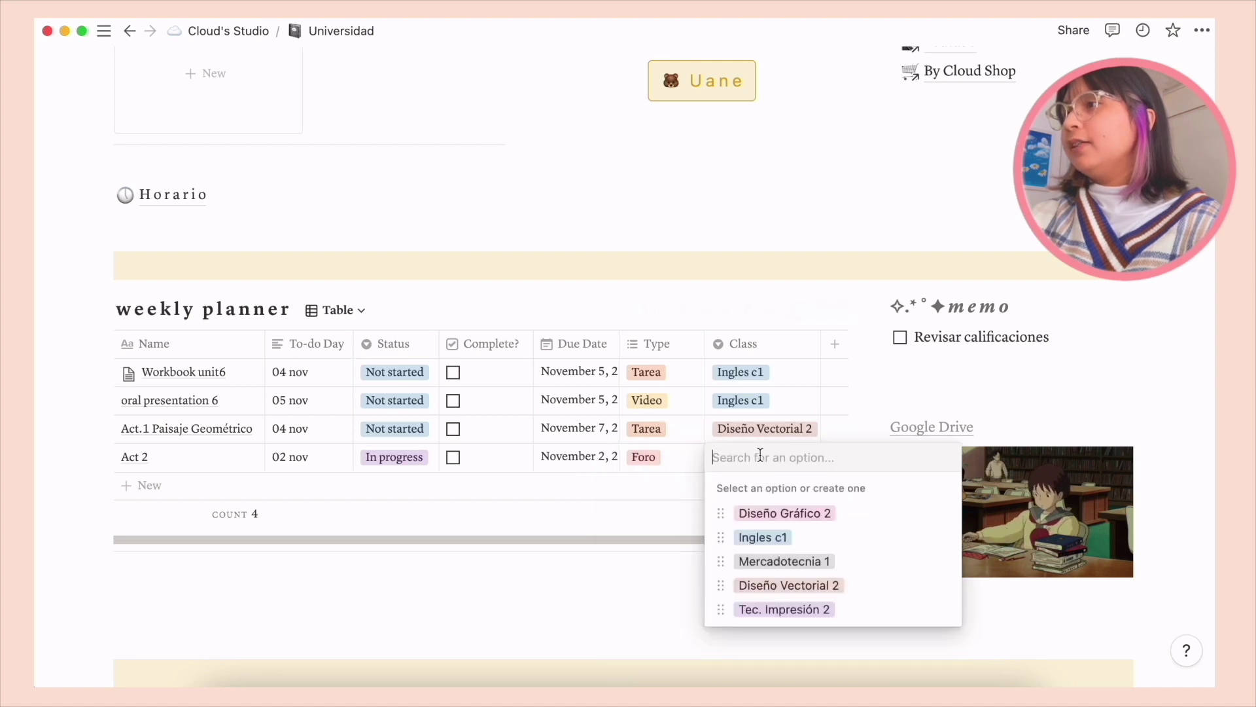
{"action": "left_click", "coordinate": [795, 560]}
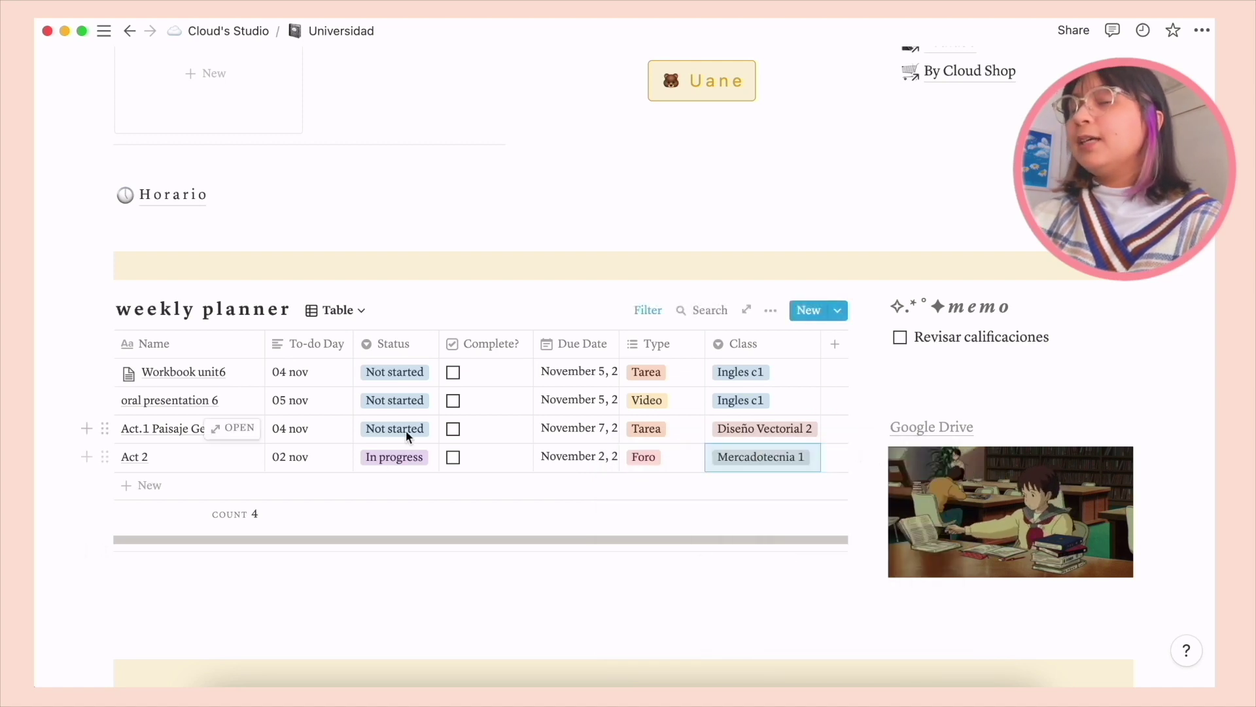
- Change the Act 2 task's Status to Completed and tick its Complete? checkbox
{"action": "left_click", "coordinate": [403, 458]}
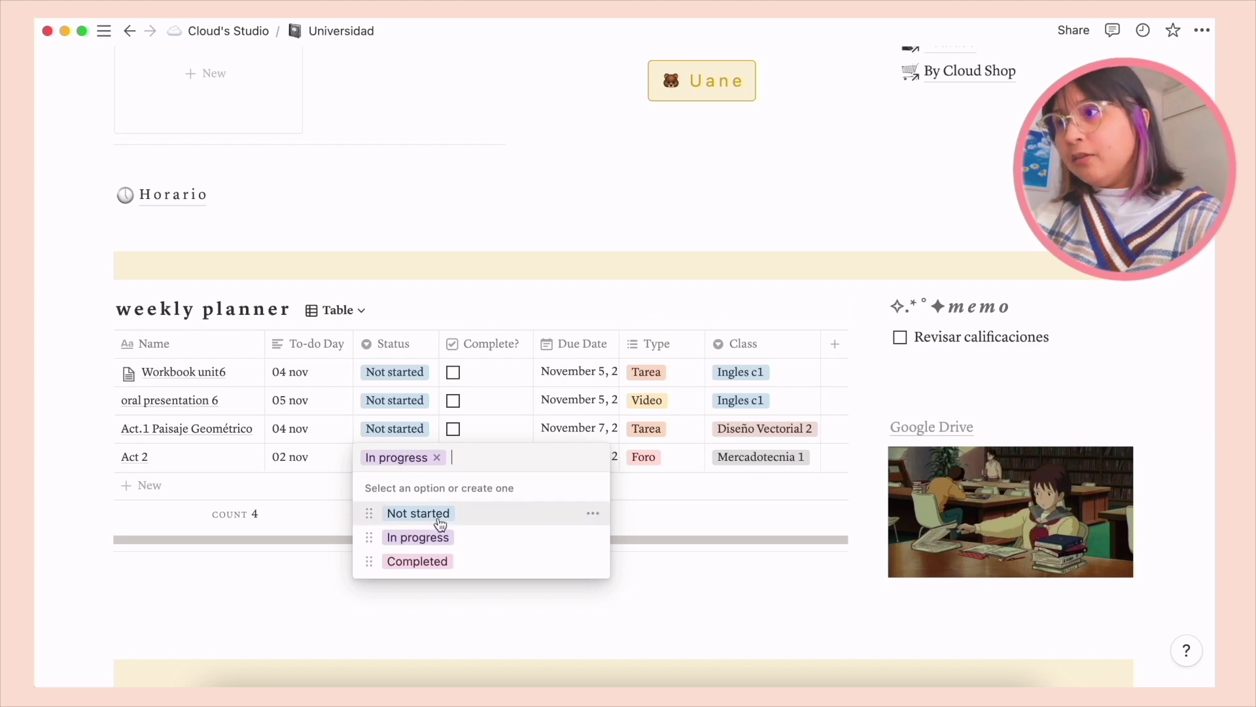
{"action": "left_click", "coordinate": [451, 560]}
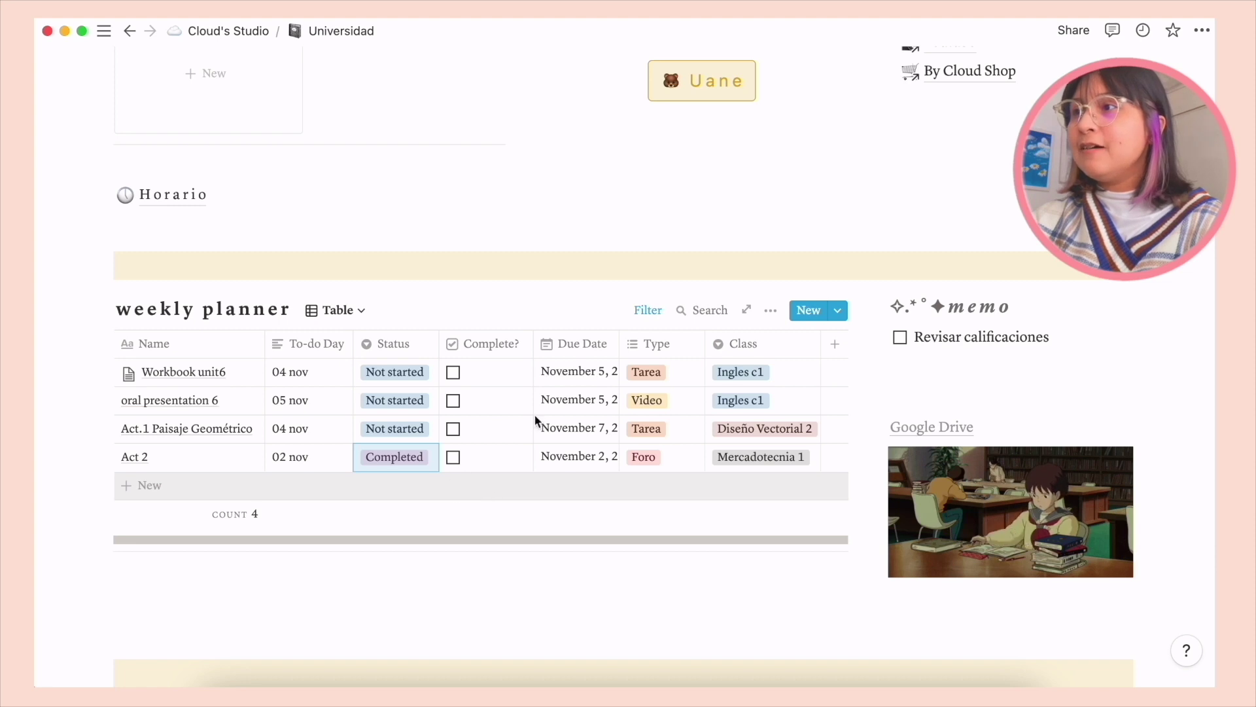
{"action": "left_click", "coordinate": [454, 458]}
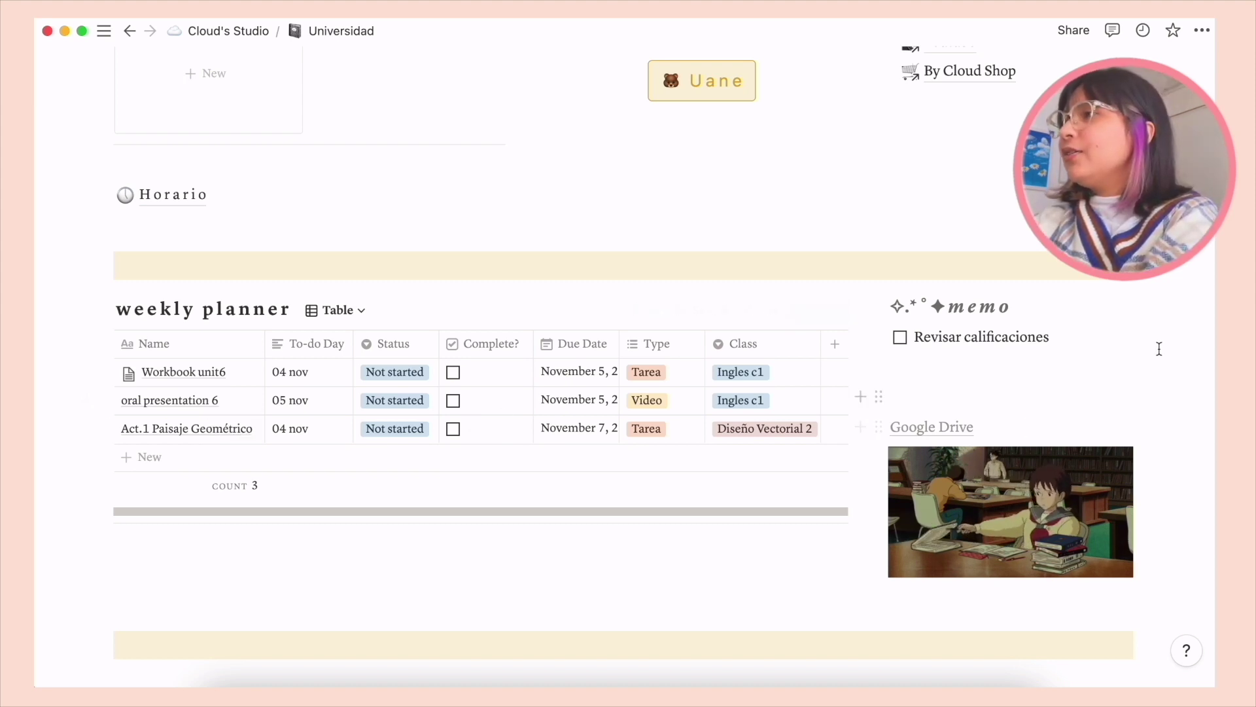
- Add an empty to-do below Revisar calificaciones in the memo list
{"action": "left_click", "coordinate": [1056, 337]}
{"action": "key", "text": "Return"}
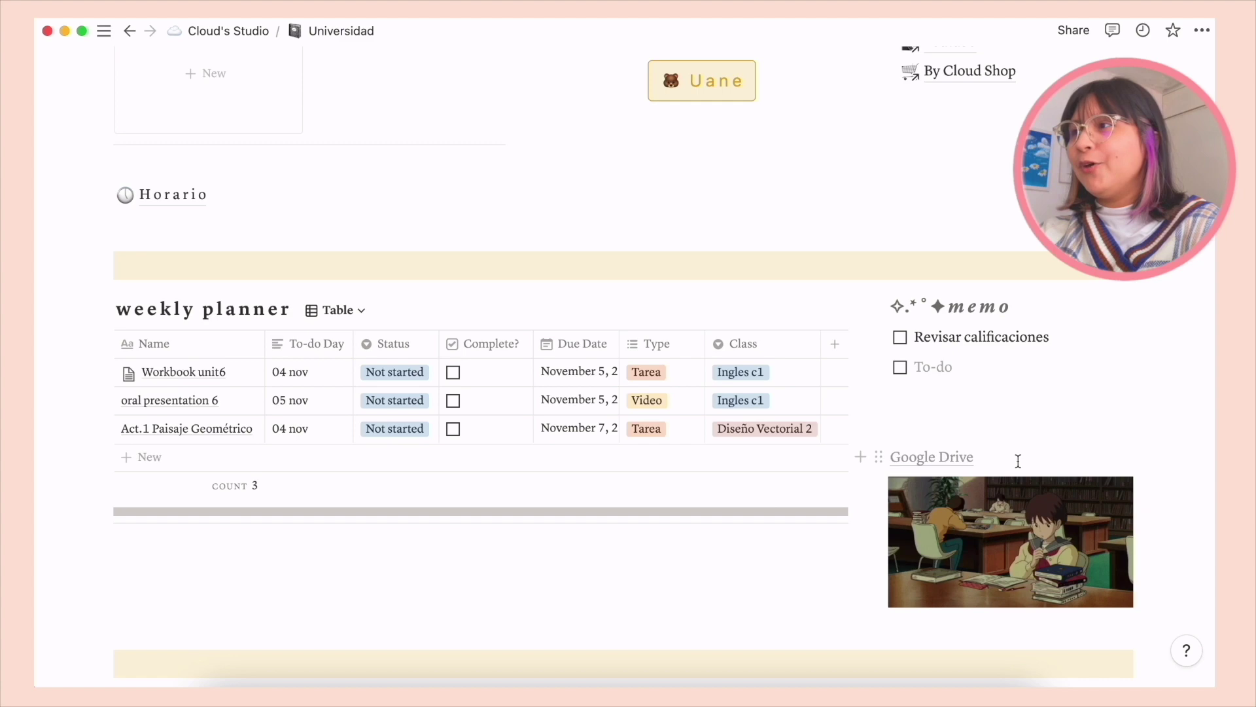
- Open the Youtube page from the quick links and look through its whiteboard section down to the Planeación video table
{"action": "scroll", "coordinate": [1016, 461], "scroll_direction": "up", "scroll_amount": 15}
{"action": "scroll", "coordinate": [1047, 458], "scroll_direction": "down", "scroll_amount": 3}
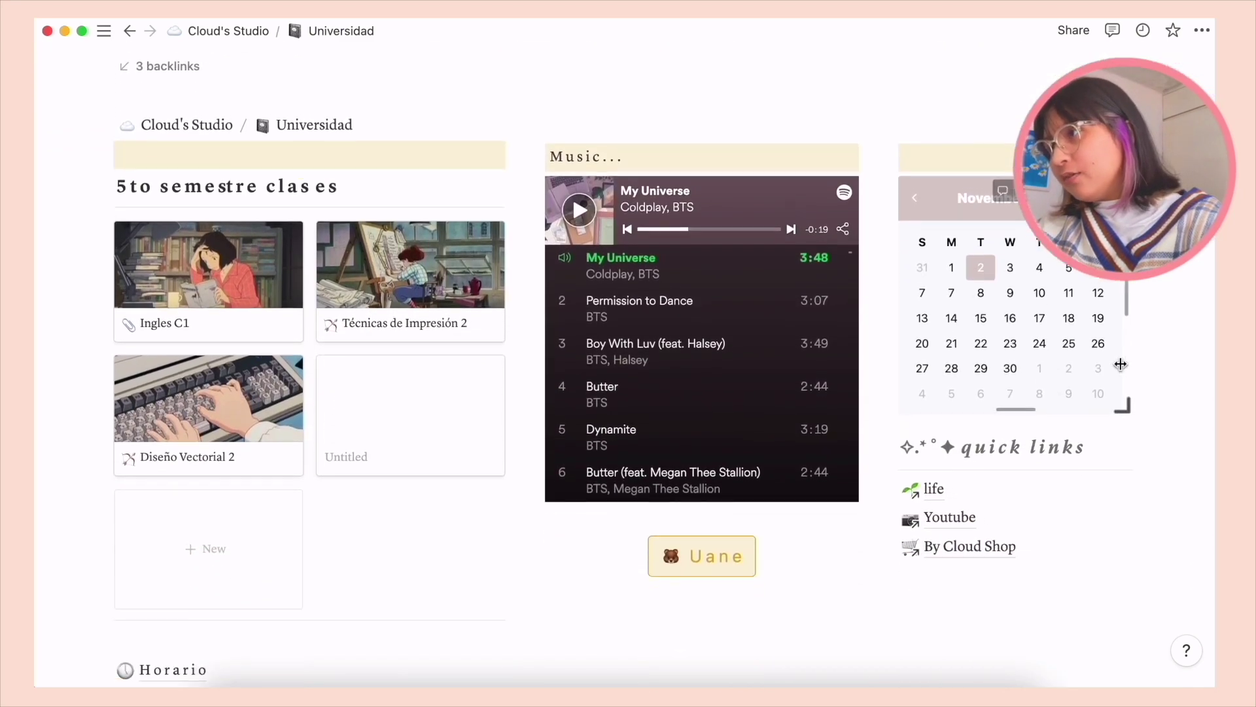
{"action": "left_click", "coordinate": [963, 517]}
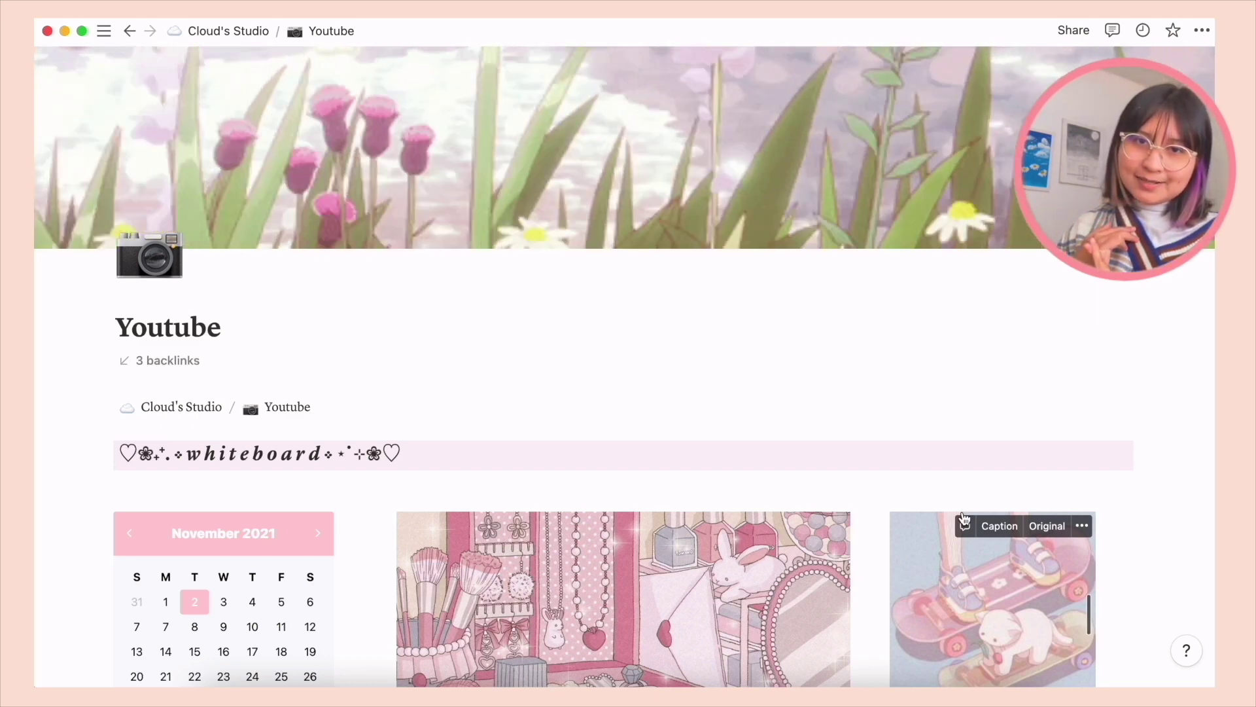
{"action": "scroll", "coordinate": [963, 519], "scroll_direction": "down", "scroll_amount": 2}
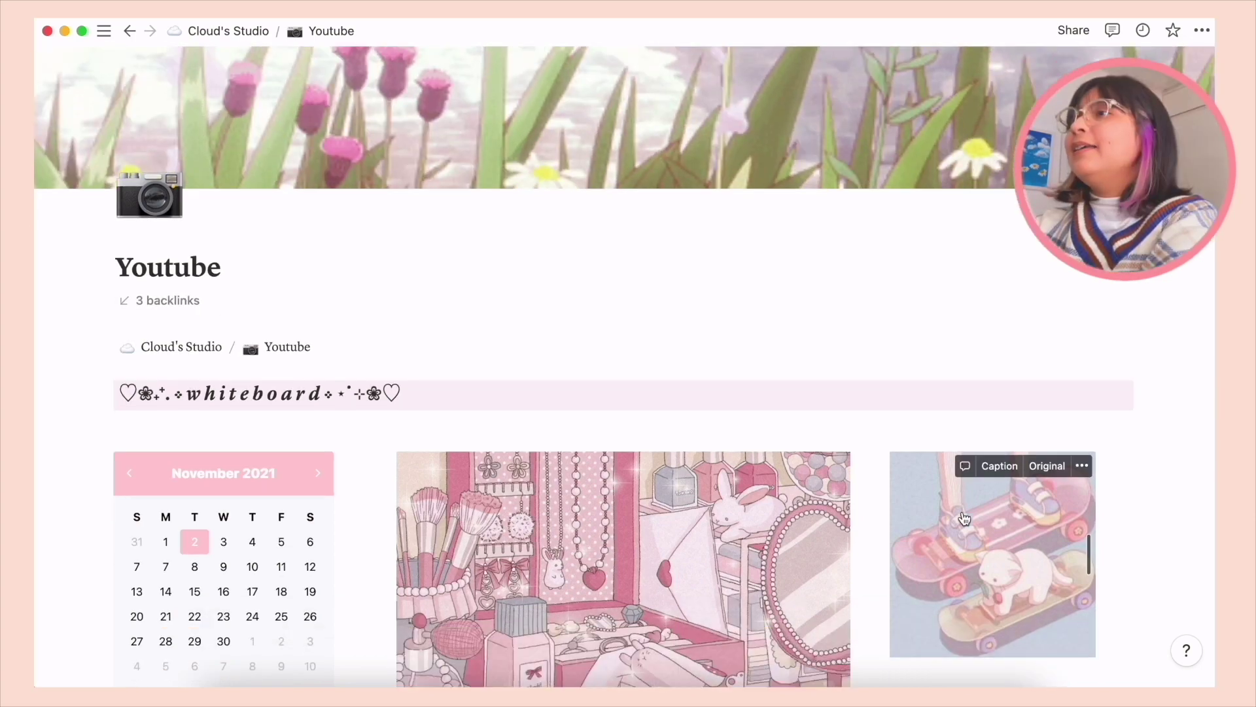
{"action": "scroll", "coordinate": [963, 519], "scroll_direction": "up", "scroll_amount": 2}
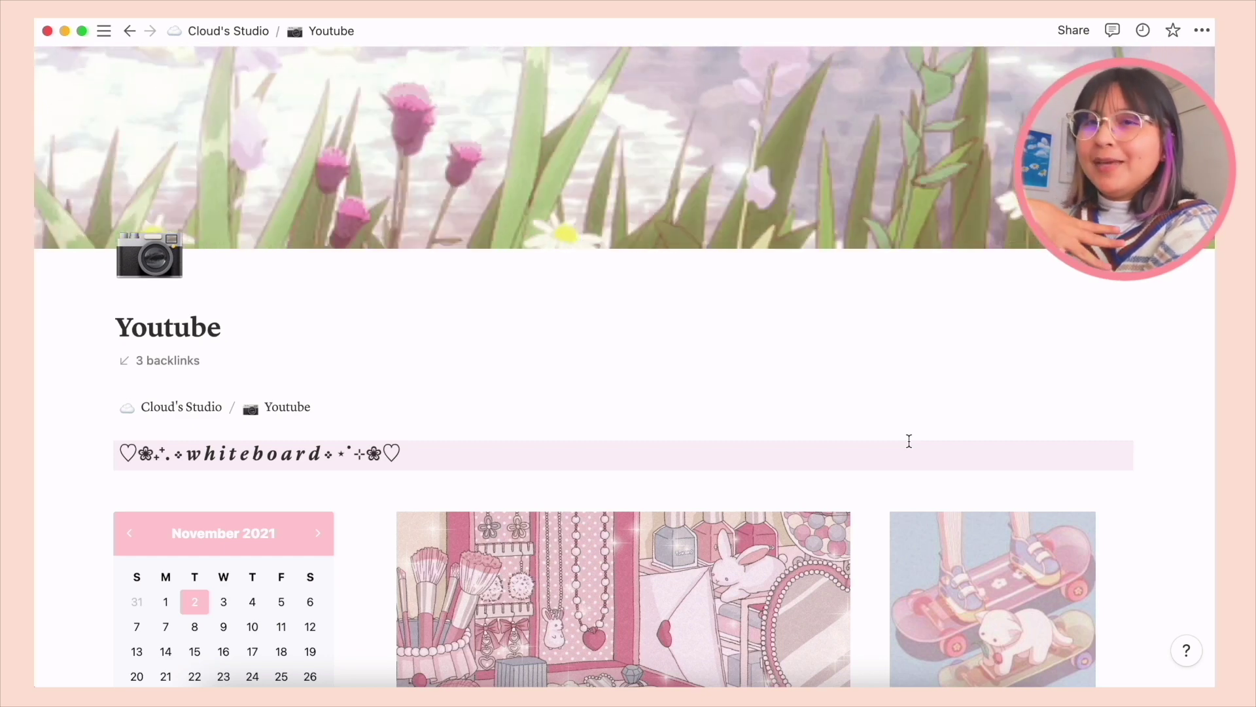
{"action": "scroll", "coordinate": [909, 441], "scroll_direction": "down", "scroll_amount": 5}
{"action": "scroll", "coordinate": [909, 445], "scroll_direction": "down", "scroll_amount": 3}
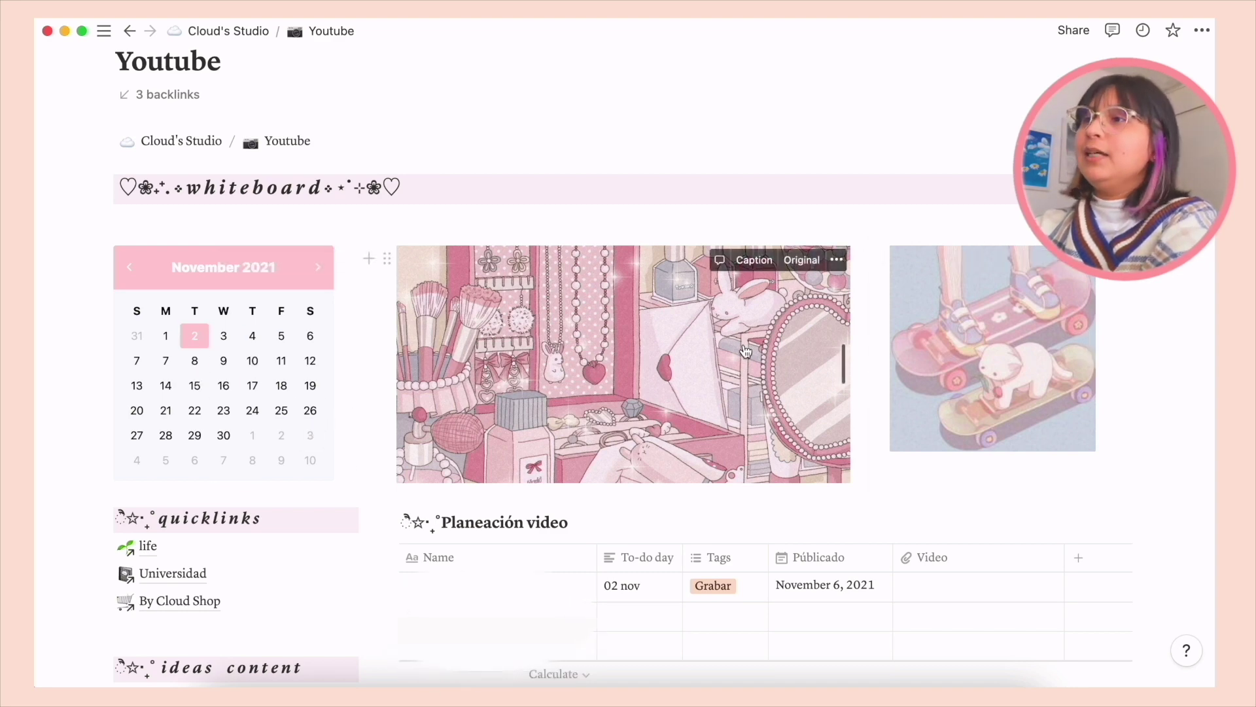
{"action": "scroll", "coordinate": [746, 352], "scroll_direction": "down", "scroll_amount": 3}
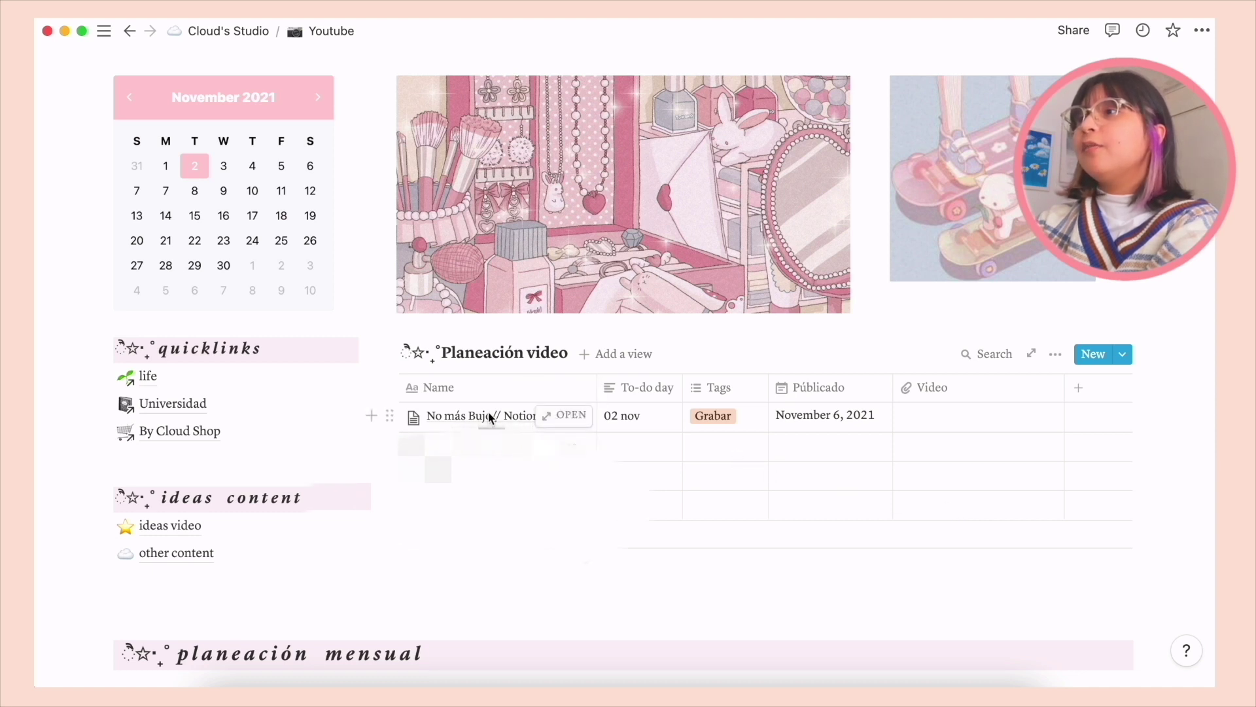
- Look at the Name, To-do day and Tags options of the No más Bujo// Notion Tour video, keeping the Grabar tag
{"action": "left_click", "coordinate": [560, 419]}
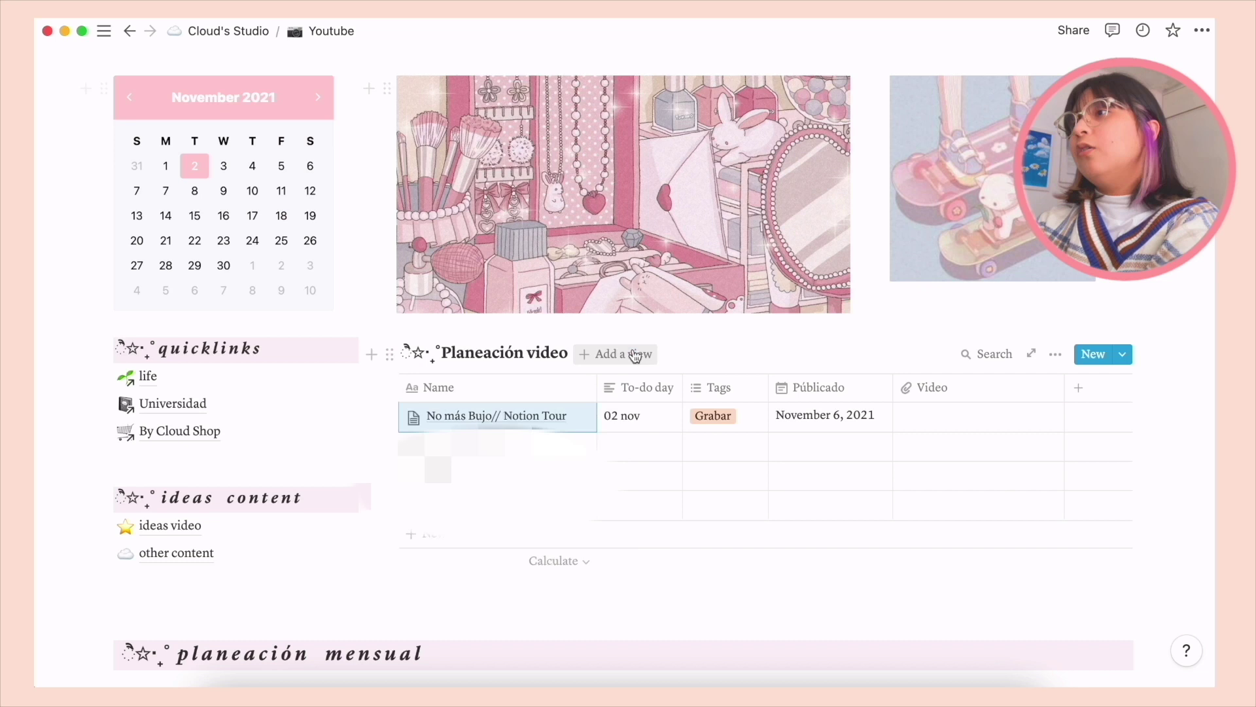
{"action": "left_click", "coordinate": [654, 414]}
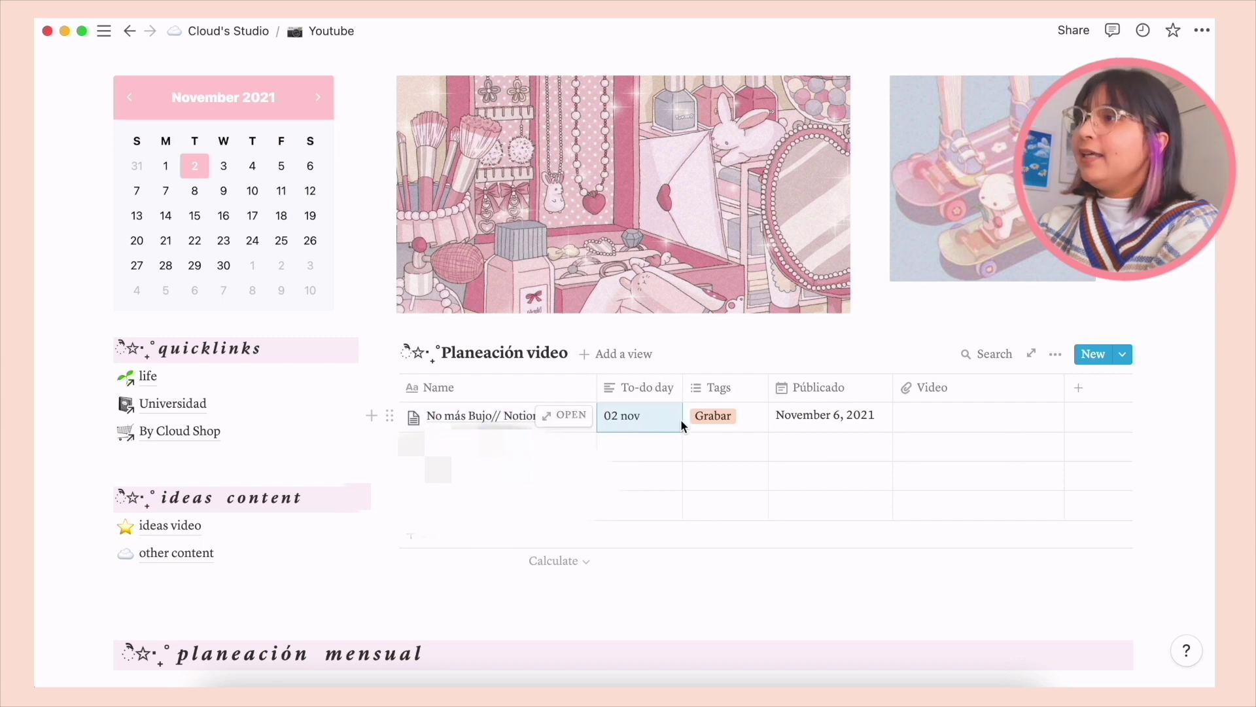
{"action": "left_click", "coordinate": [751, 417]}
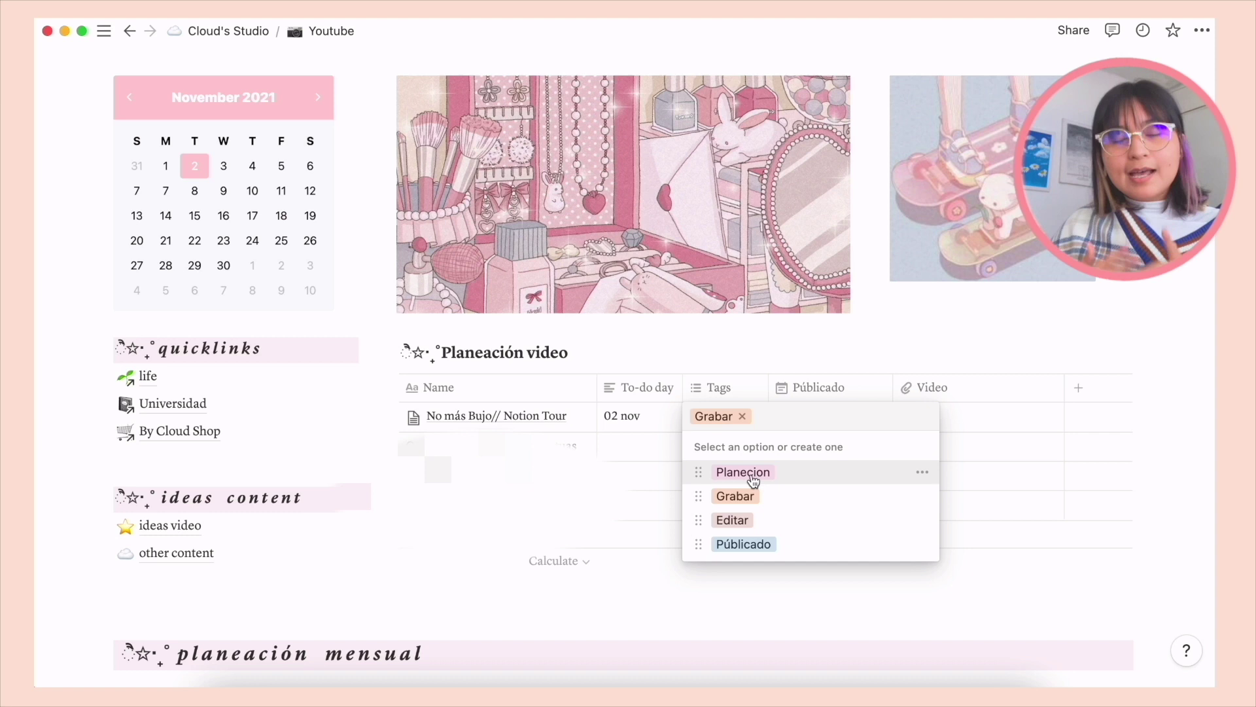
{"action": "key", "text": "Escape"}
{"action": "key", "text": "Right"}
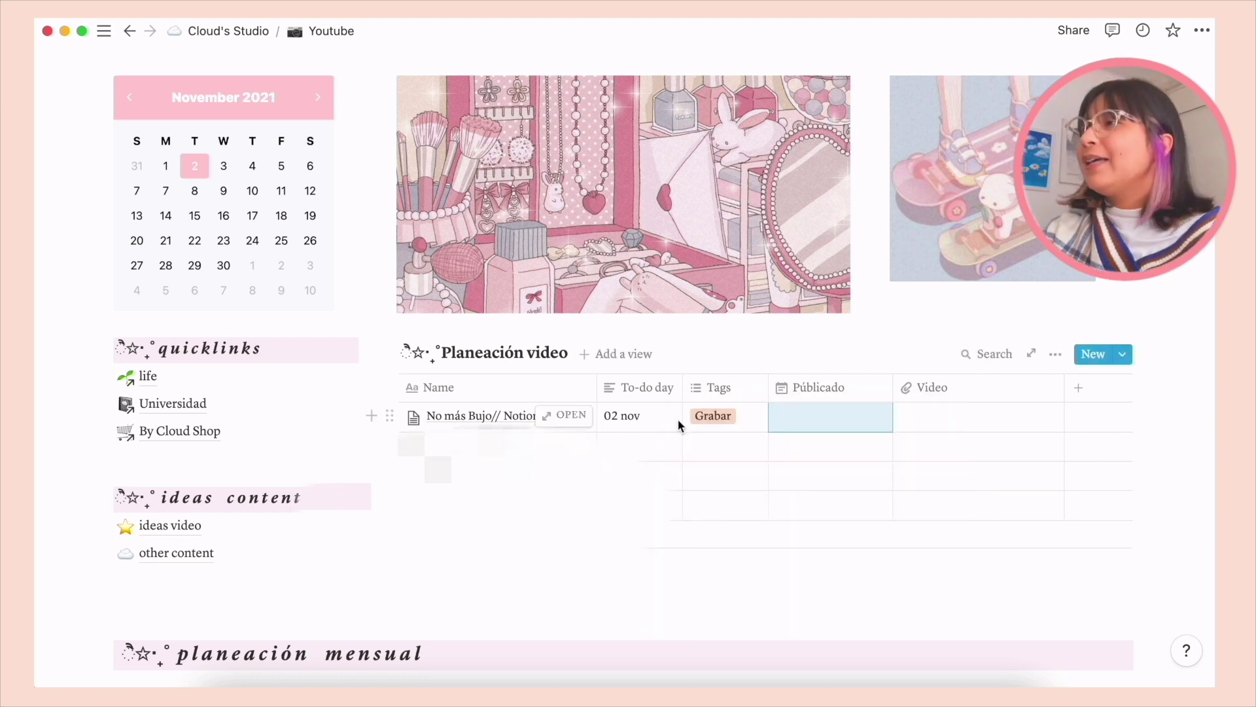
- Set the Públicado date of the No más Bujo// Notion Tour video to November 6, 2021
{"action": "left_click", "coordinate": [823, 418]}
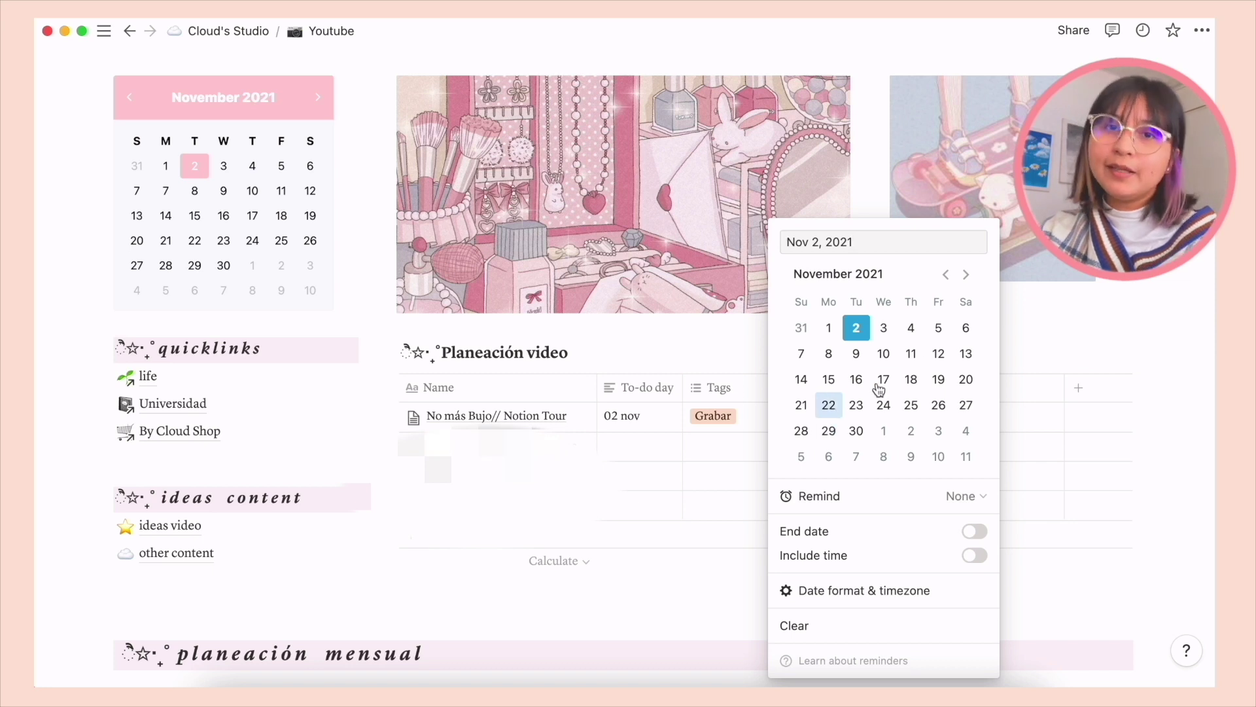
{"action": "left_click", "coordinate": [968, 329]}
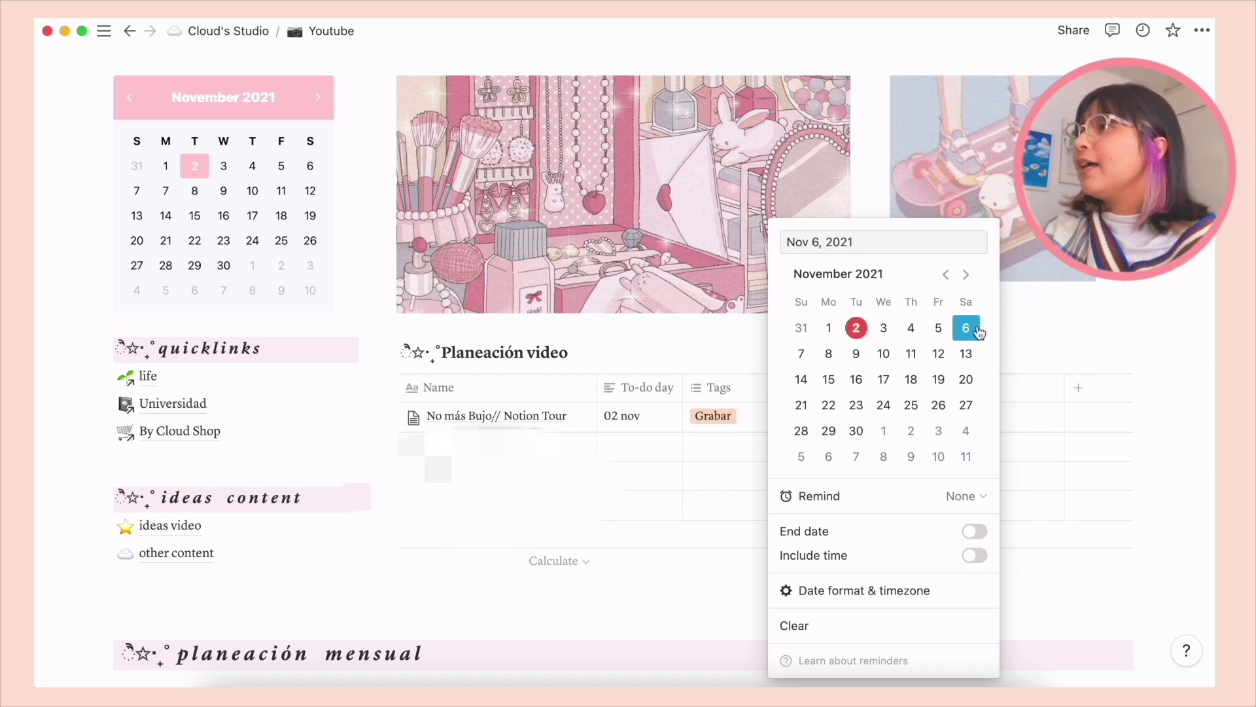
{"action": "key", "text": "Escape"}
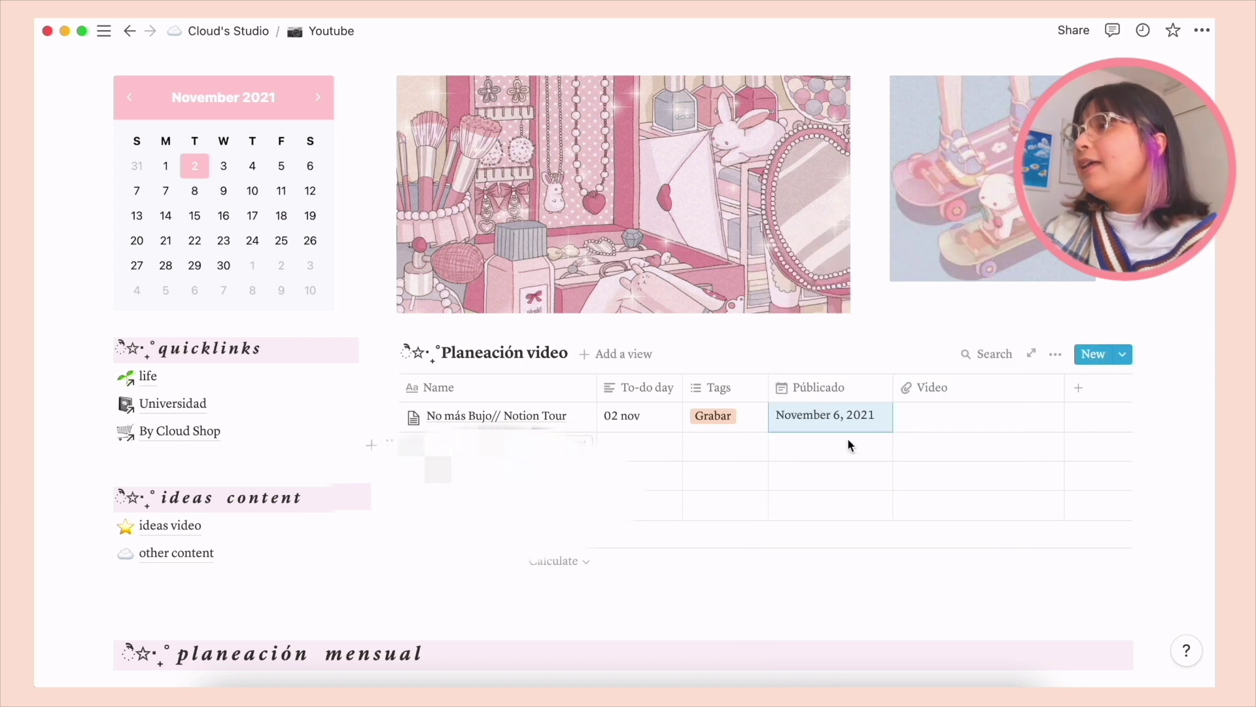
- Look at the file upload options in the Video field of the No más Bujo// Notion Tour entry without adding a file
{"action": "left_click", "coordinate": [980, 422]}
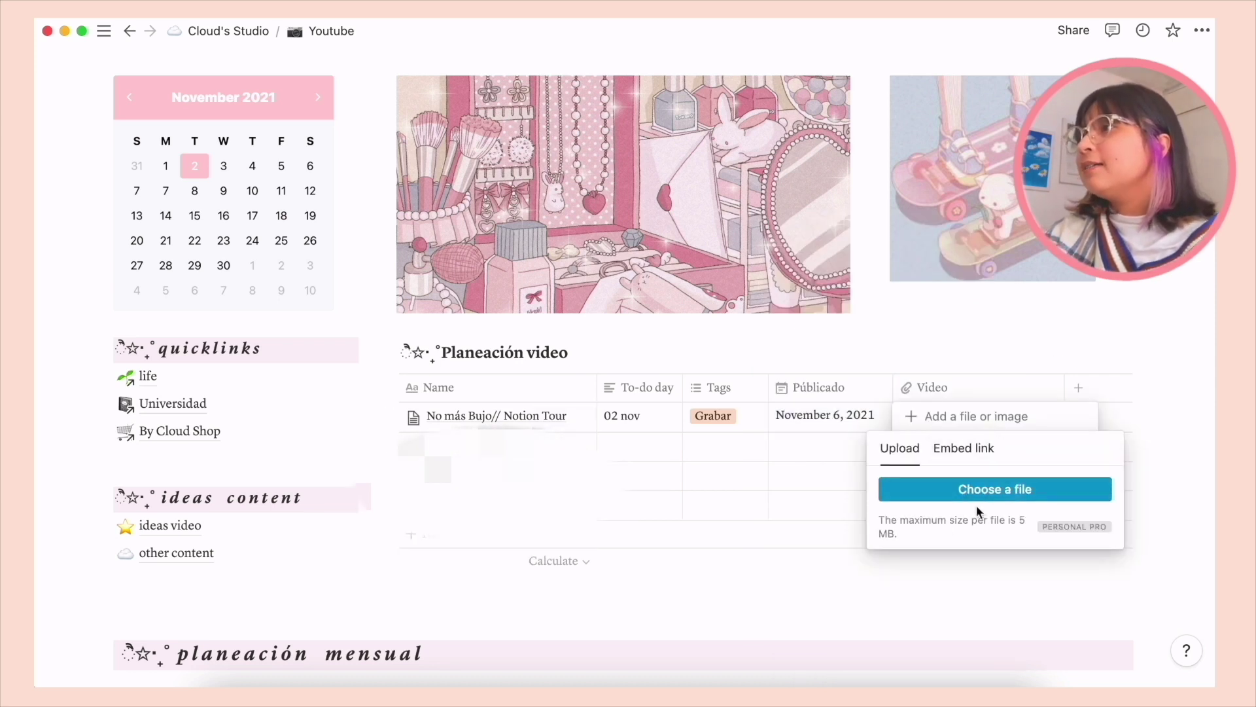
{"action": "key", "text": "Escape"}
{"action": "key", "text": "Escape"}
- Open the ideas video page and look through its monthly queue and the idea lists by category
{"action": "scroll", "coordinate": [261, 339], "scroll_direction": "down", "scroll_amount": 3}
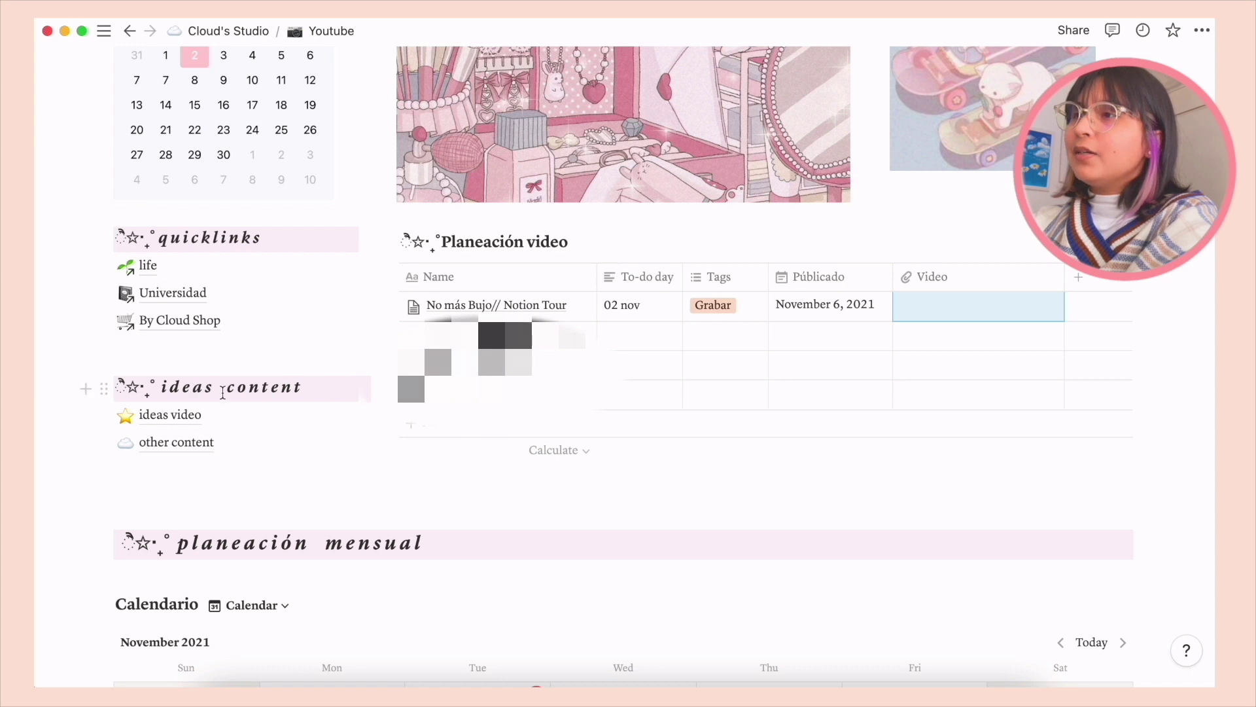
{"action": "left_click", "coordinate": [182, 420]}
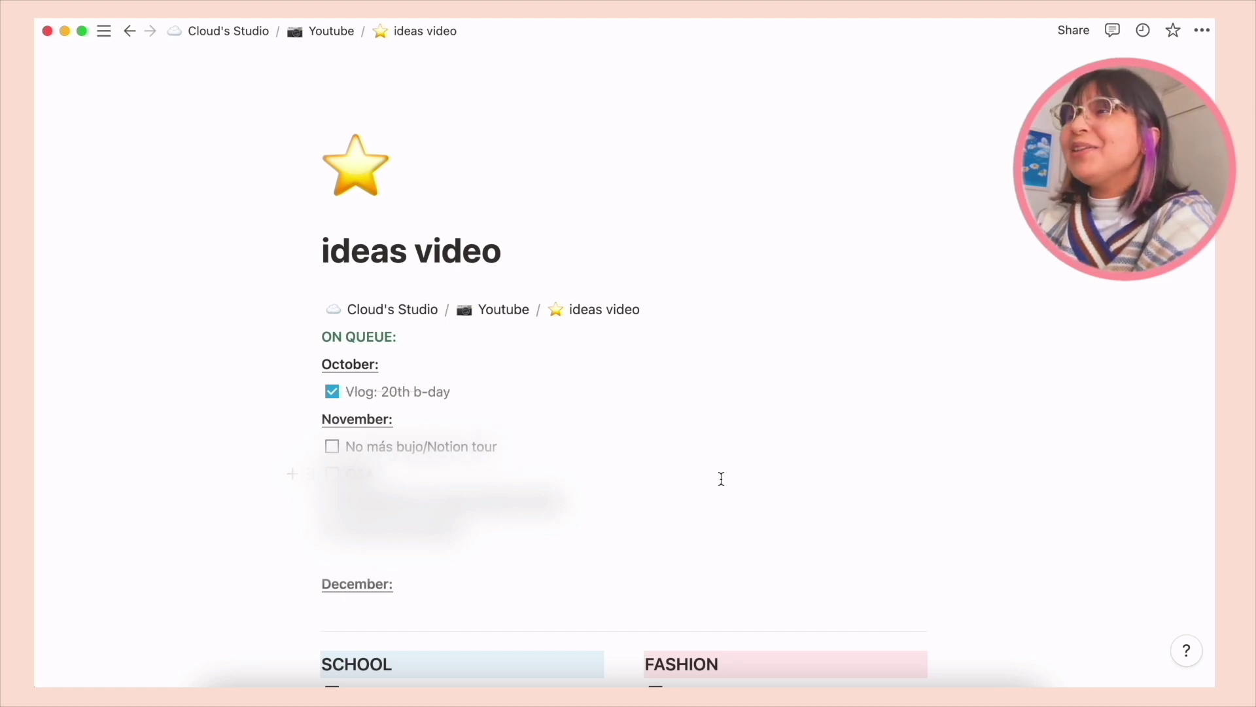
{"action": "scroll", "coordinate": [721, 478], "scroll_direction": "down", "scroll_amount": 10}
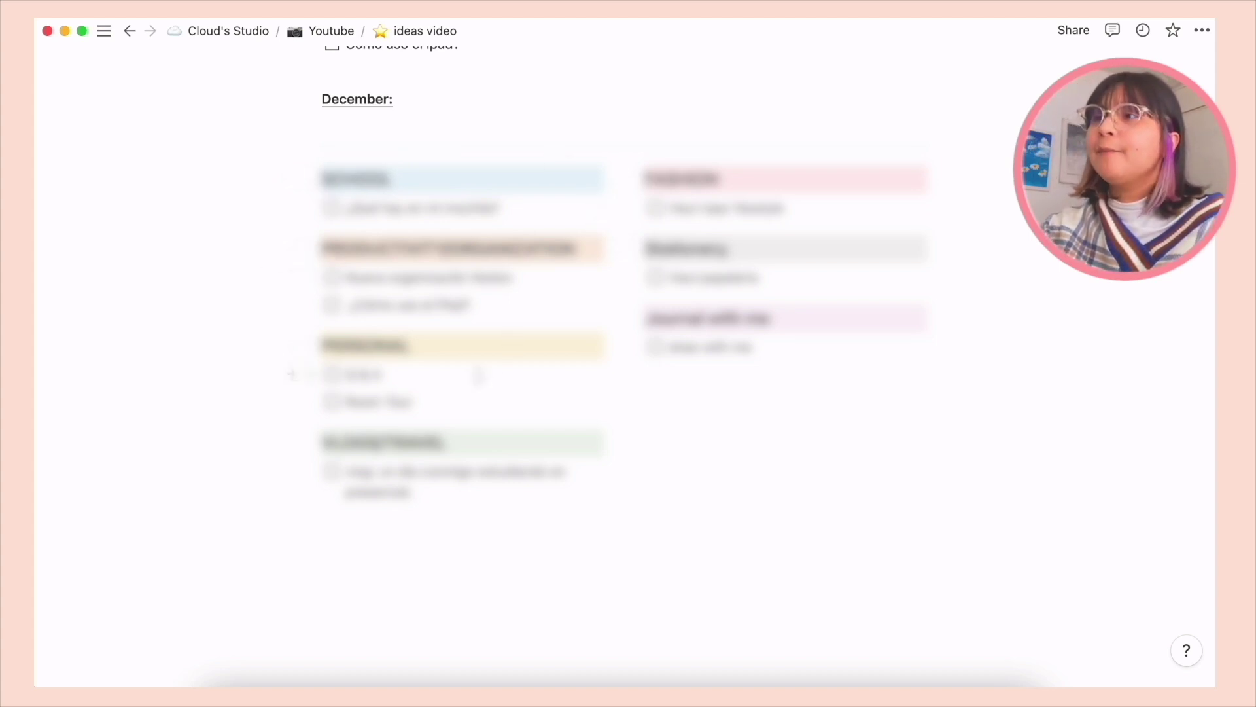
{"action": "scroll", "coordinate": [466, 392], "scroll_direction": "up", "scroll_amount": 10}
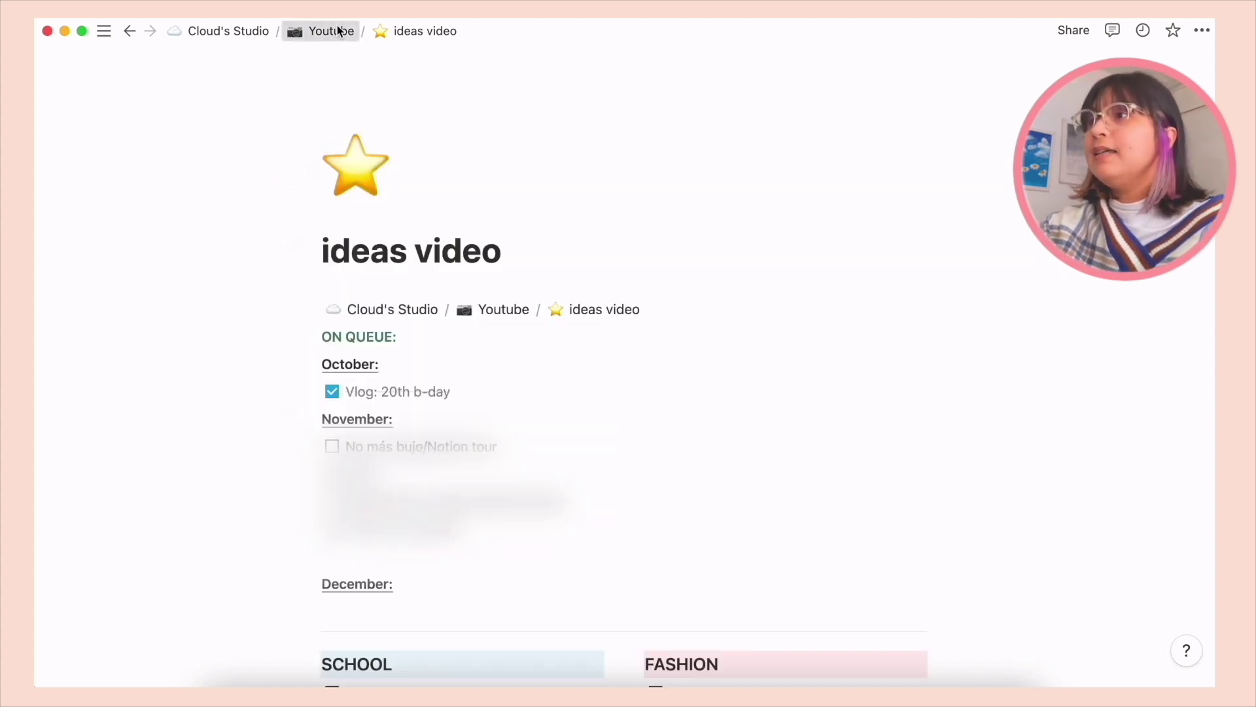
- Return from ideas video to the ideas content links on the Youtube page
{"action": "left_click", "coordinate": [314, 30]}
{"action": "scroll", "coordinate": [415, 344], "scroll_direction": "down", "scroll_amount": 10}
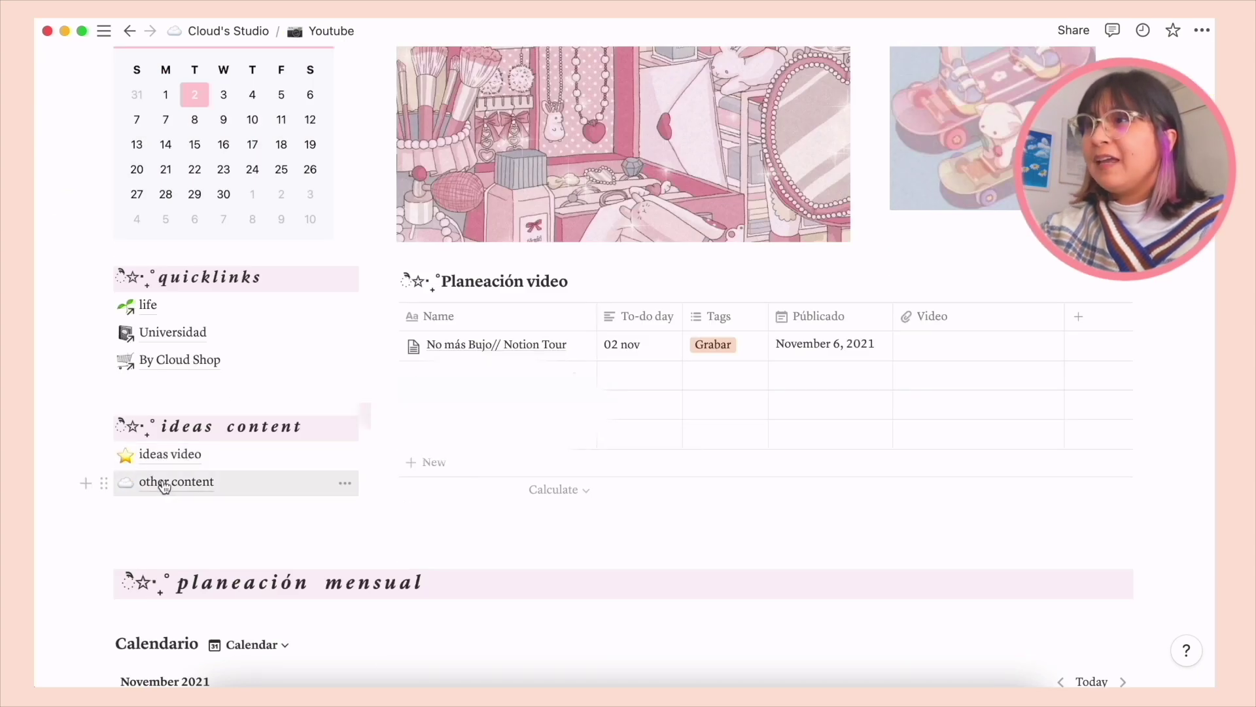
- Open the other content page to view its Instagram and TikTok lists, and return to the Youtube page
{"action": "left_click", "coordinate": [164, 483]}
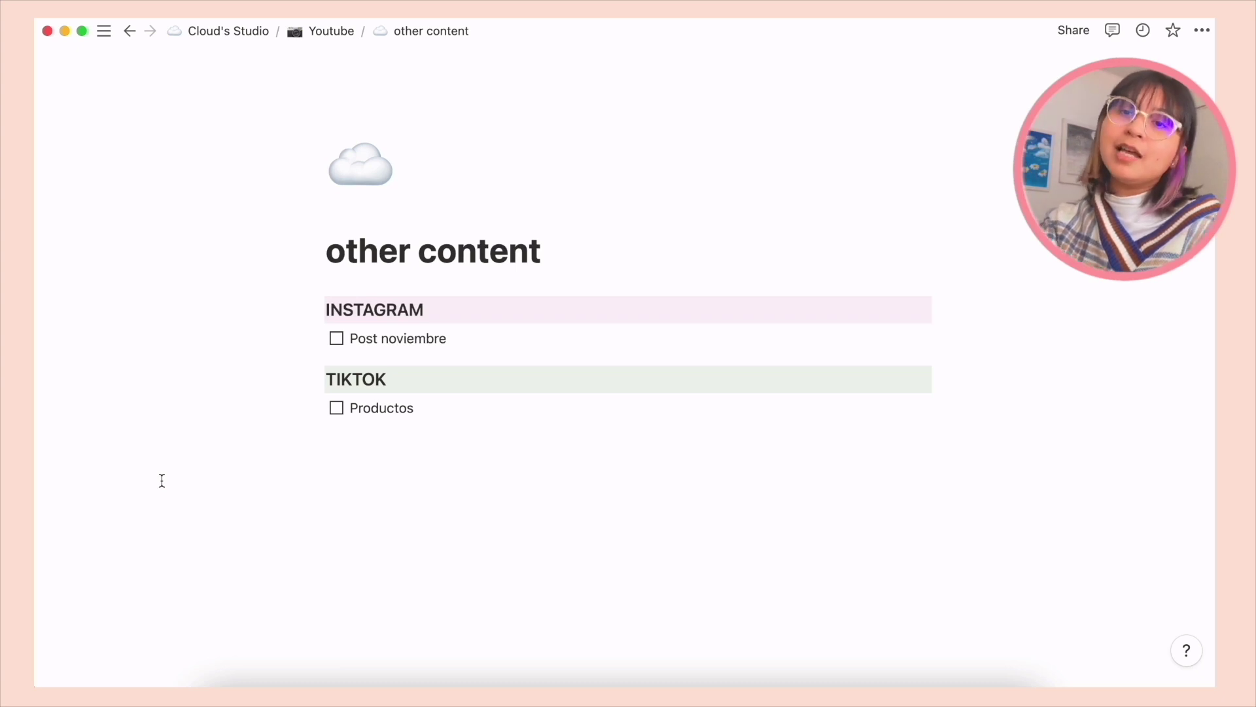
{"action": "key", "text": "super+bracketleft"}
{"action": "scroll", "coordinate": [818, 323], "scroll_direction": "down", "scroll_amount": 10}
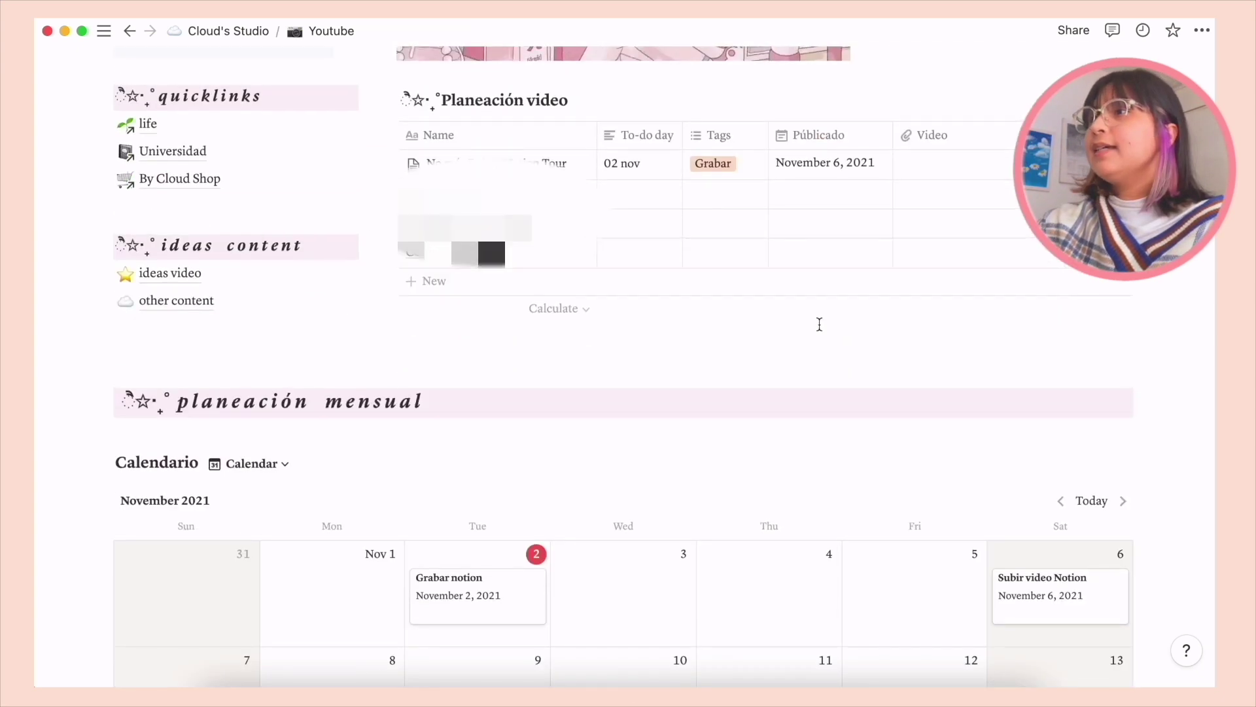
- Look through the November 2021 Calendario in the planeación mensual section
{"action": "scroll", "coordinate": [819, 327], "scroll_direction": "down", "scroll_amount": 4}
{"action": "scroll", "coordinate": [819, 328], "scroll_direction": "up", "scroll_amount": 4}
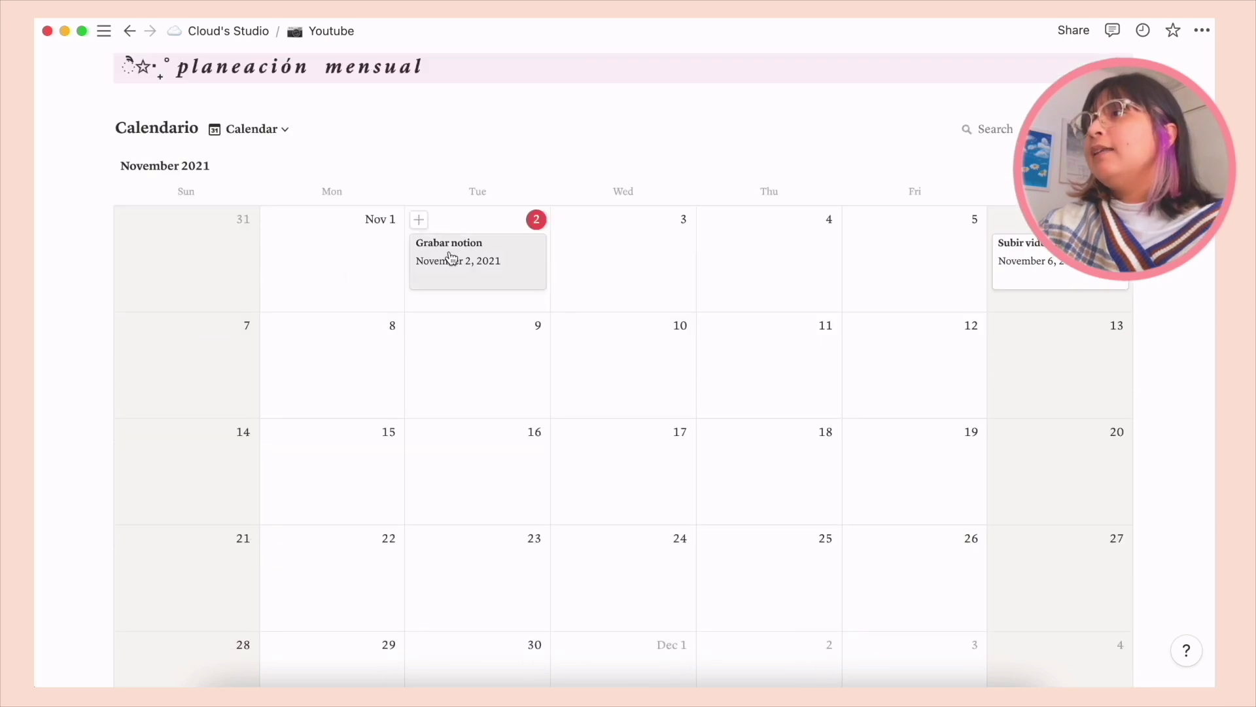
{"action": "scroll", "coordinate": [449, 258], "scroll_direction": "down", "scroll_amount": 3}
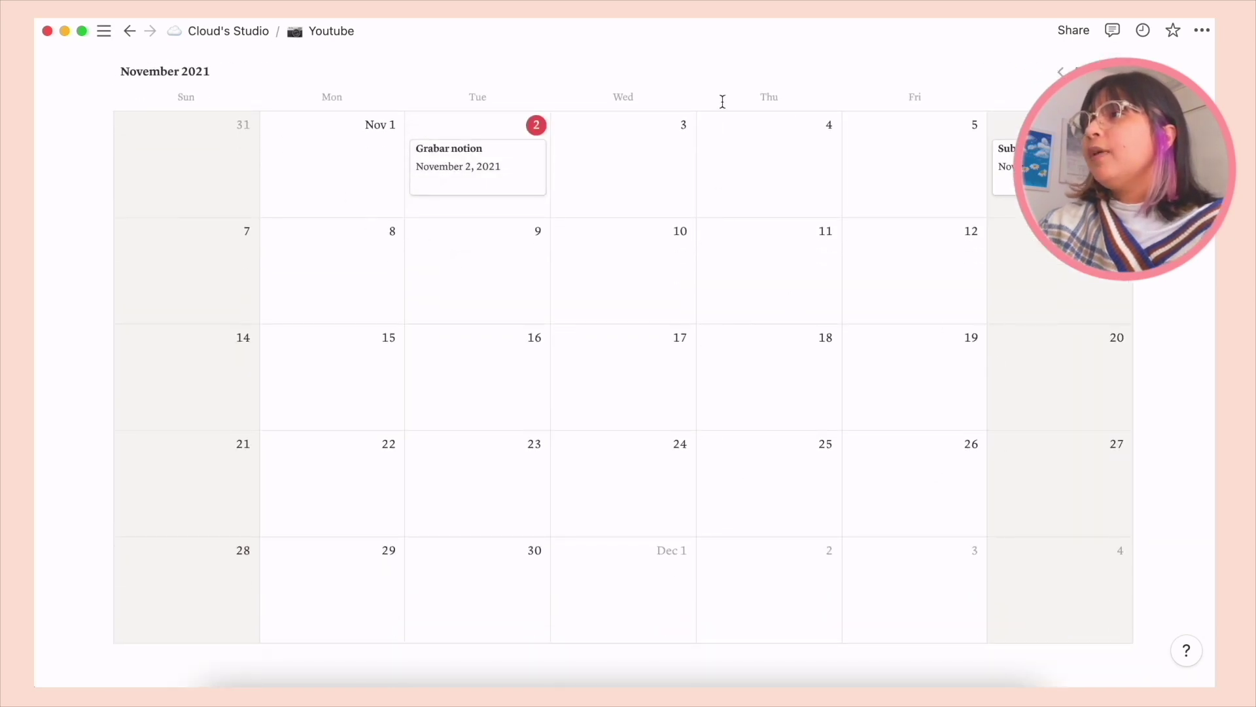
{"action": "scroll", "coordinate": [723, 151], "scroll_direction": "up", "scroll_amount": 2}
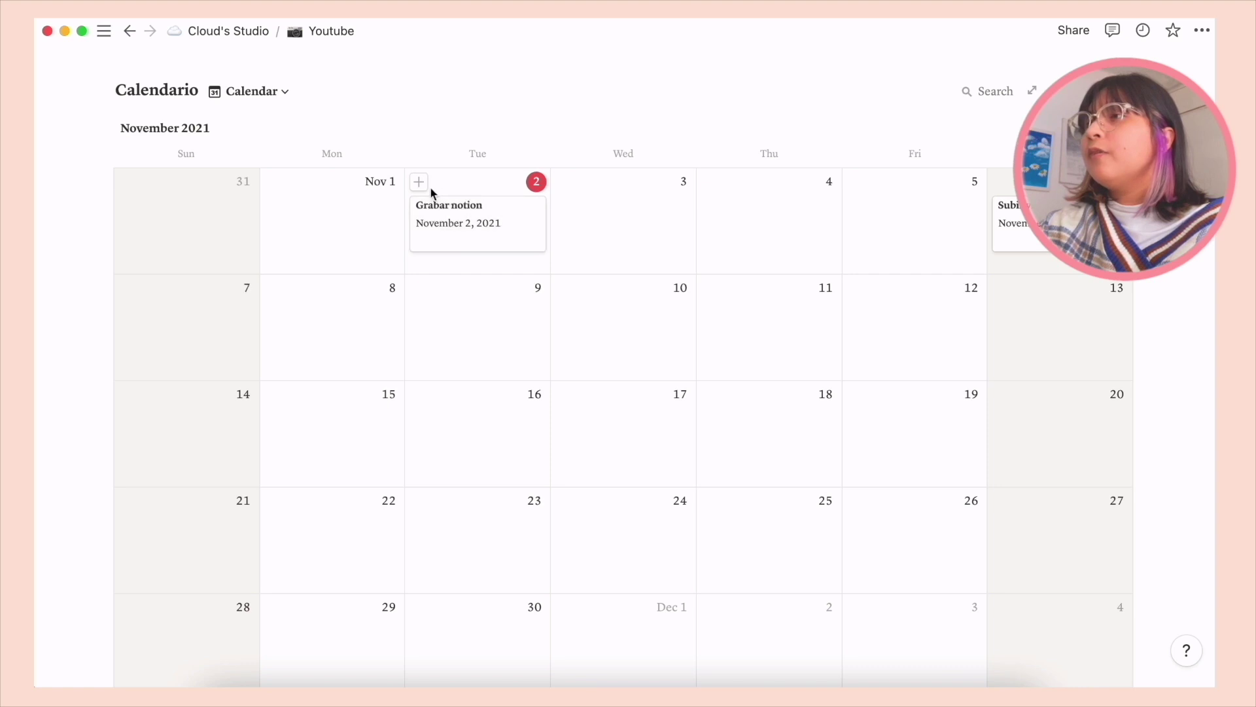
- Add an entry titled Editar video on November 4, 2021 in the Calendario and close it
{"action": "left_click_drag", "start_coordinate": [513, 247], "coordinate": [551, 229]}
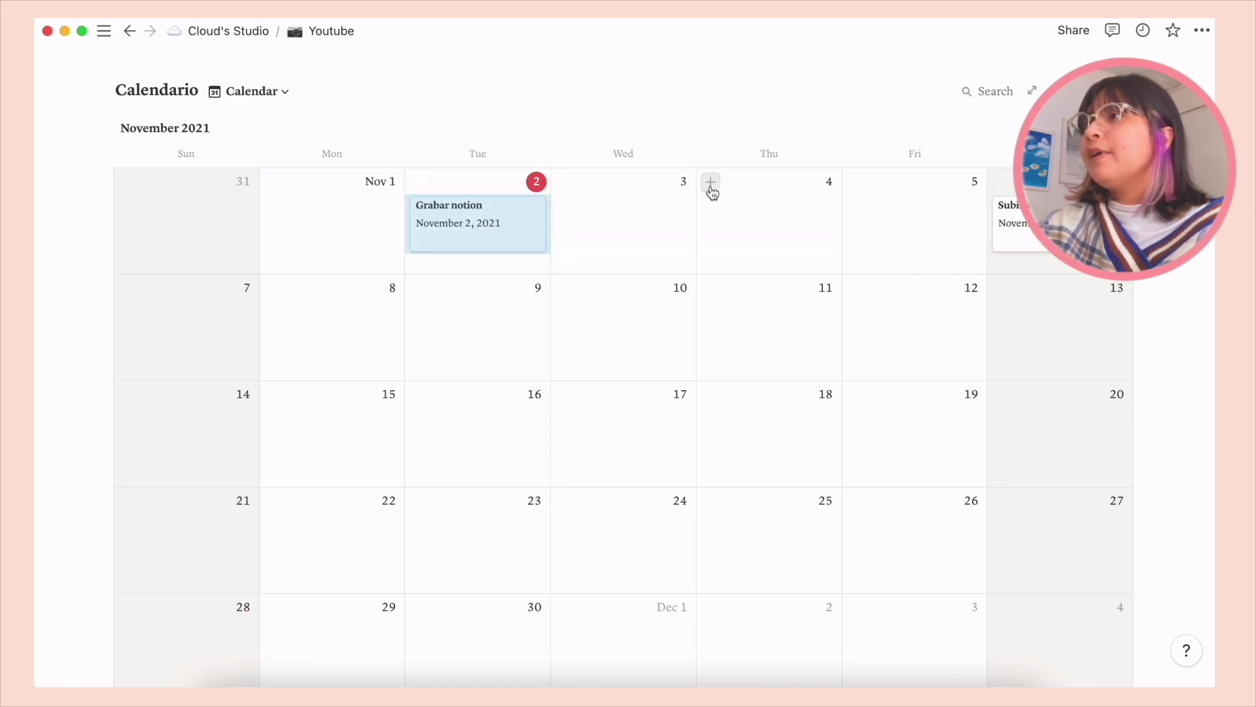
{"action": "left_click", "coordinate": [713, 187]}
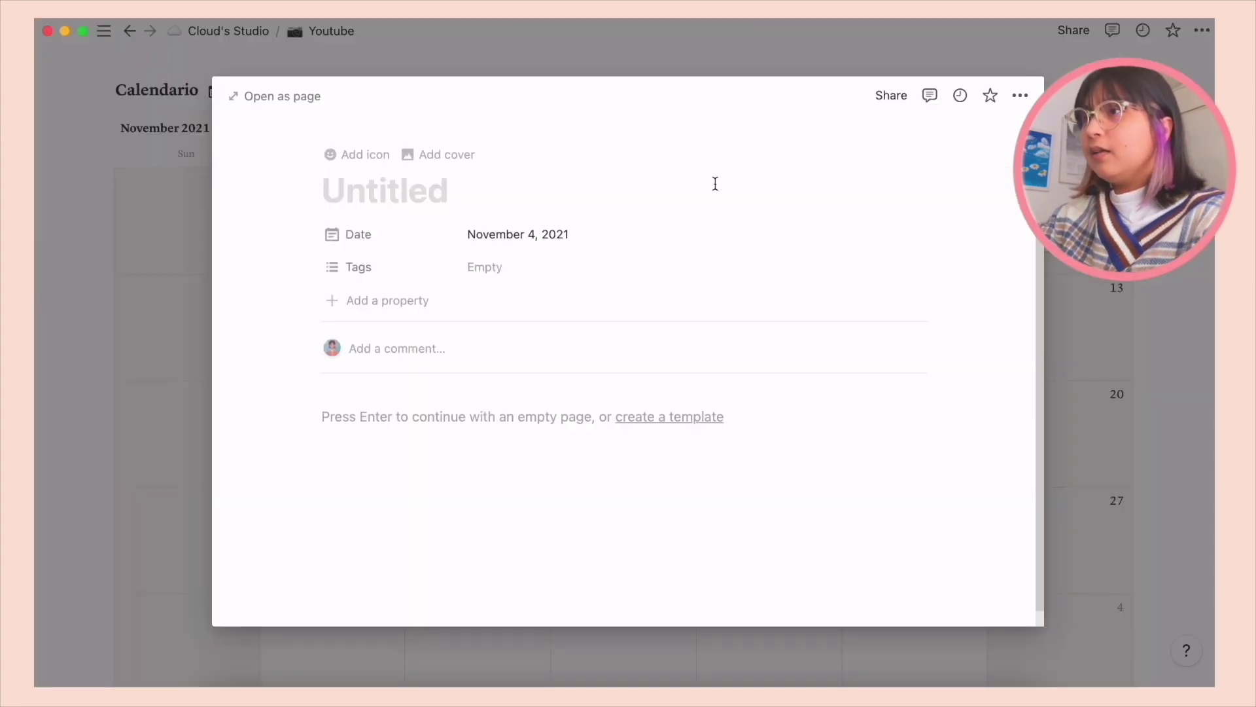
{"action": "type", "text": "Edita"}
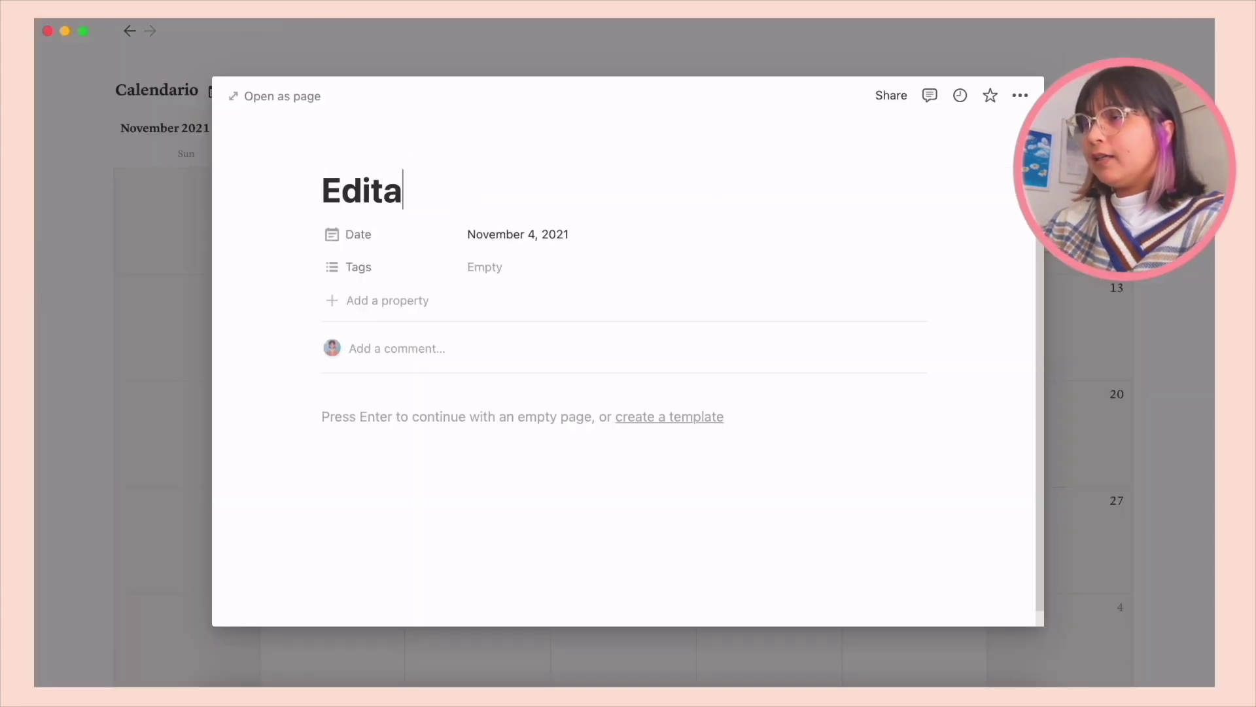
{"action": "type", "text": "r video"}
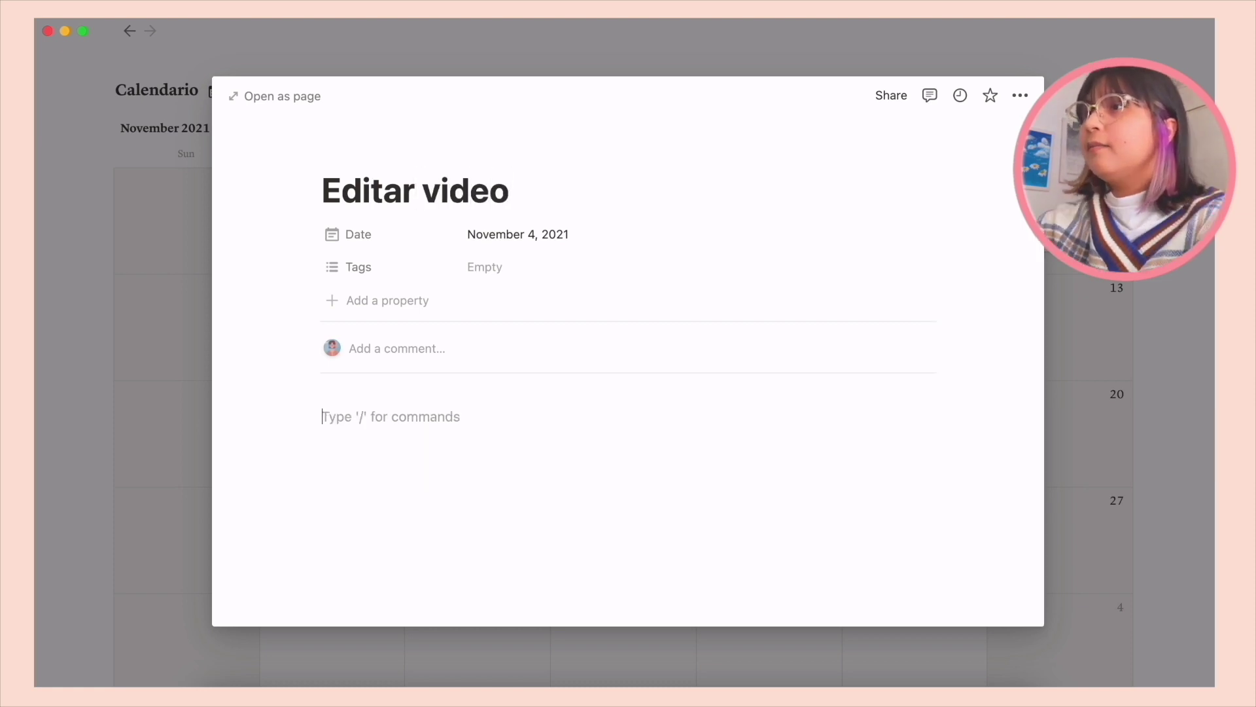
{"action": "left_click", "coordinate": [186, 289]}
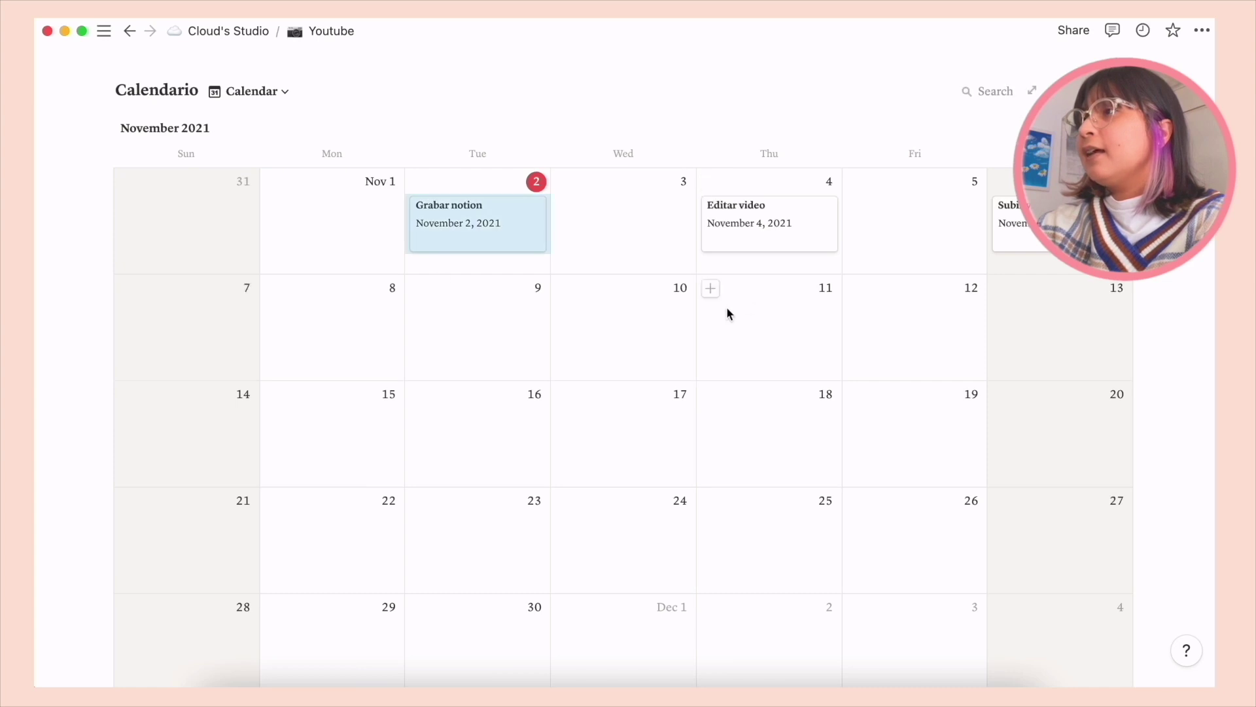
- Go back up to the Youtube page's quicklinks and open By Cloud Shop
{"action": "scroll", "coordinate": [752, 232], "scroll_direction": "up", "scroll_amount": 2}
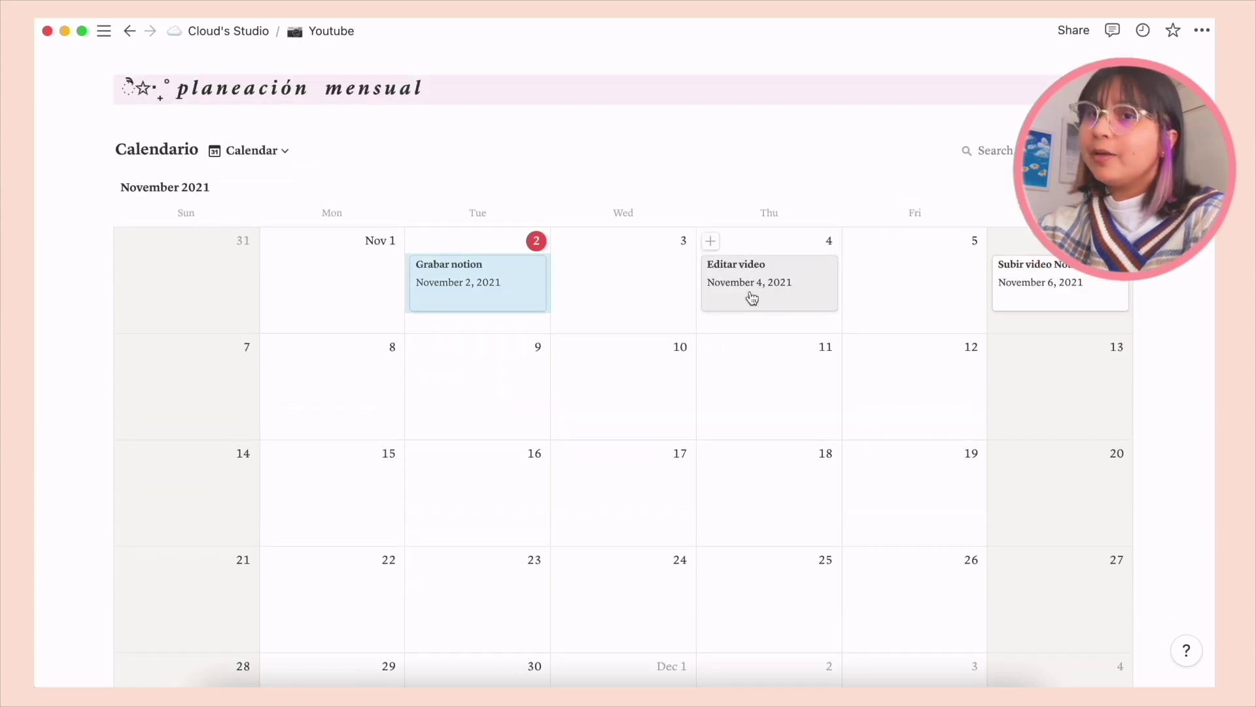
{"action": "scroll", "coordinate": [752, 299], "scroll_direction": "up", "scroll_amount": 10}
{"action": "scroll", "coordinate": [1108, 455], "scroll_direction": "down", "scroll_amount": 2}
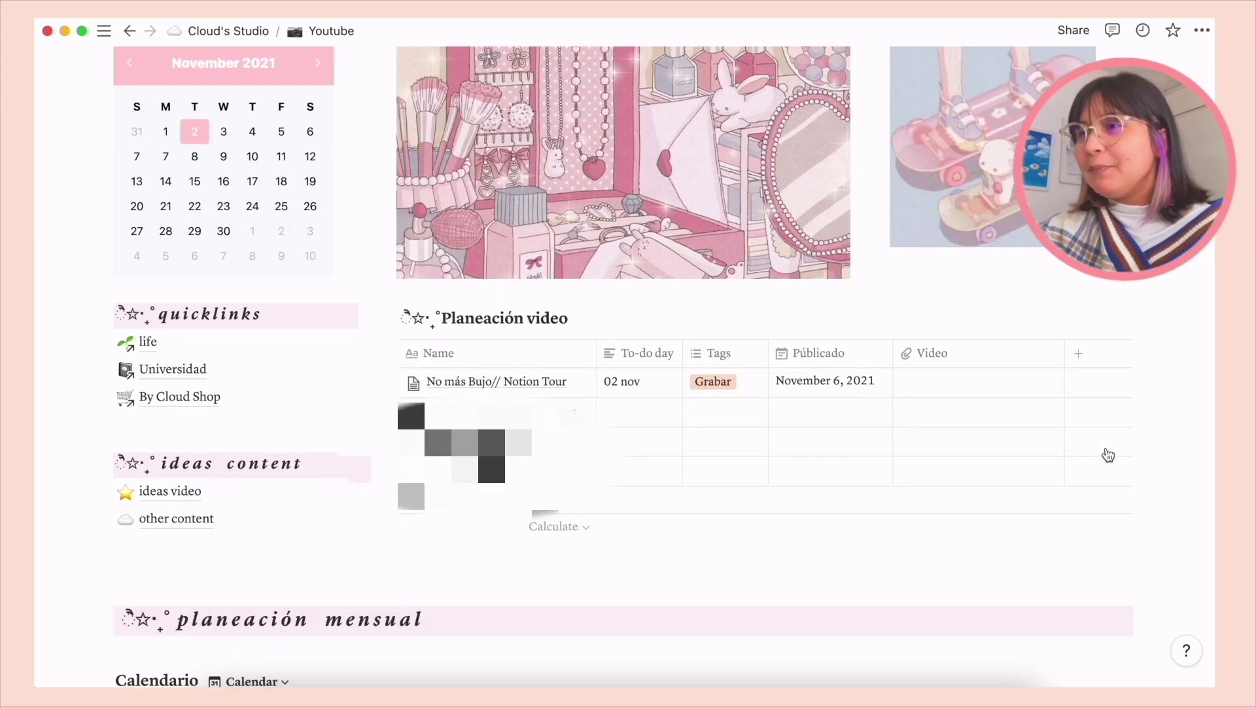
{"action": "left_click", "coordinate": [154, 404]}
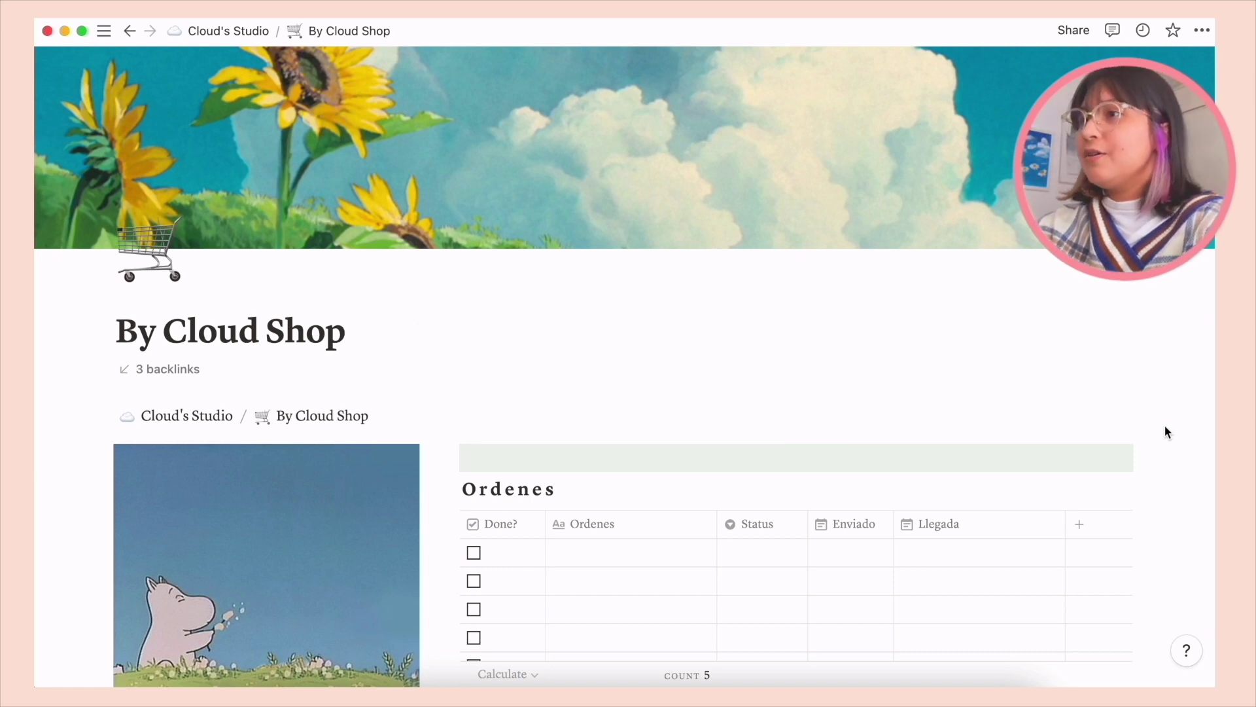
- Look over the By Cloud Shop page, including its Ordenes table, recursos links and calendar
{"action": "scroll", "coordinate": [1099, 471], "scroll_direction": "down", "scroll_amount": 1}
{"action": "scroll", "coordinate": [1096, 462], "scroll_direction": "up", "scroll_amount": 1}
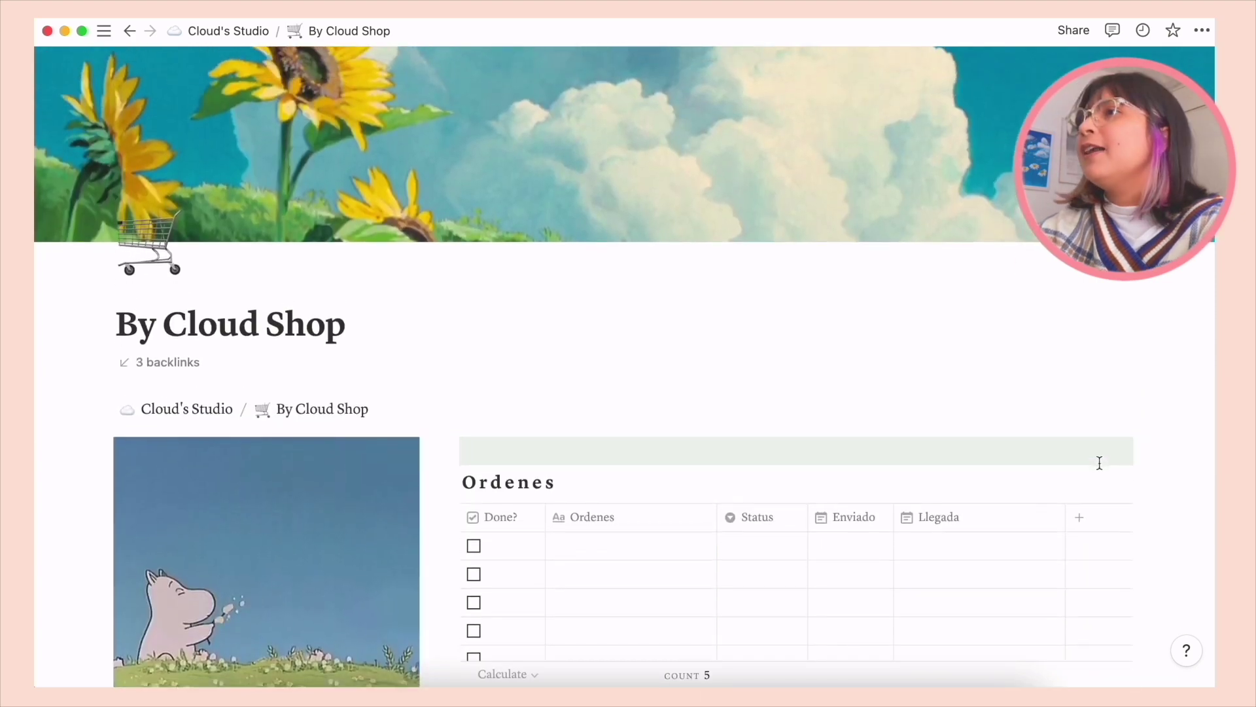
{"action": "scroll", "coordinate": [1099, 463], "scroll_direction": "down", "scroll_amount": 6}
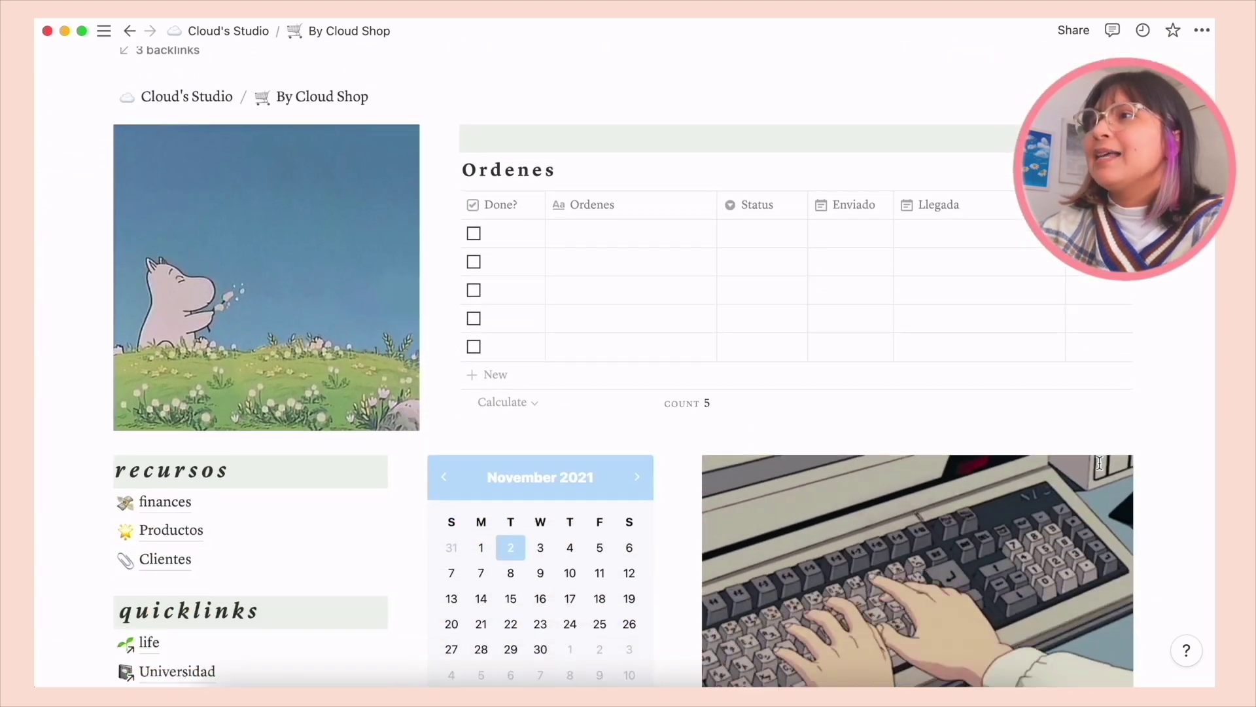
{"action": "scroll", "coordinate": [1100, 469], "scroll_direction": "up", "scroll_amount": 3}
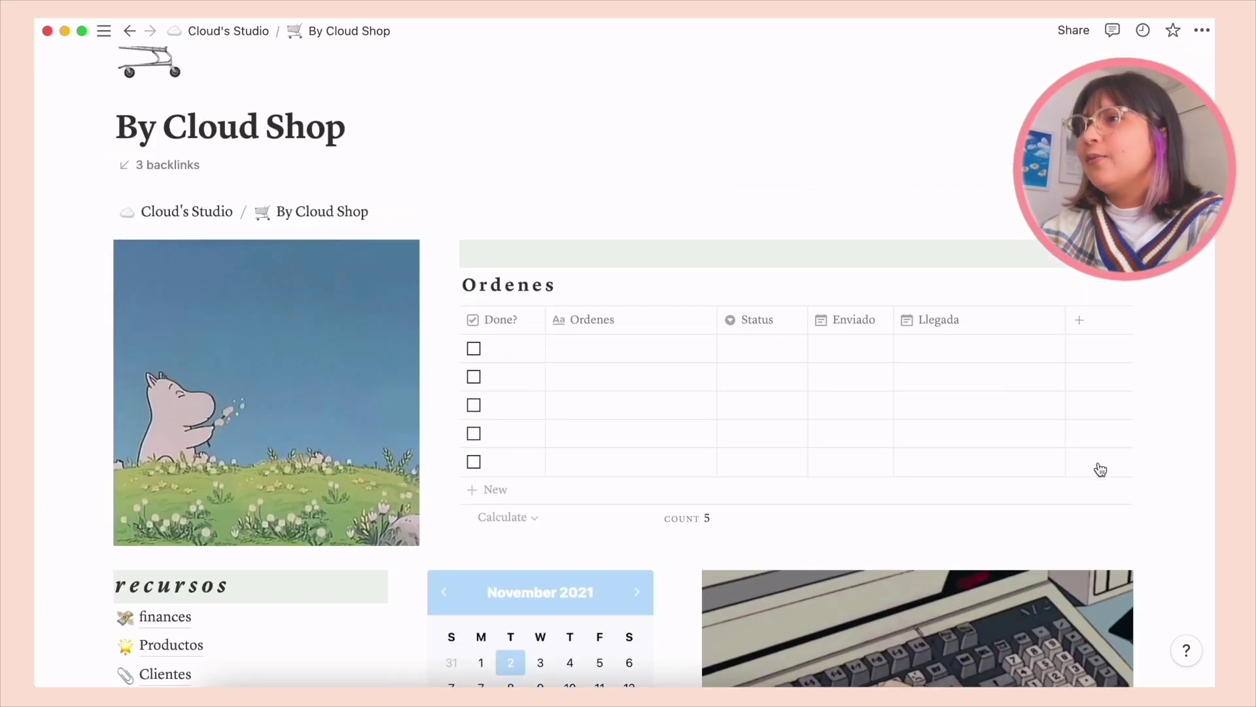
{"action": "scroll", "coordinate": [1099, 466], "scroll_direction": "down", "scroll_amount": 1}
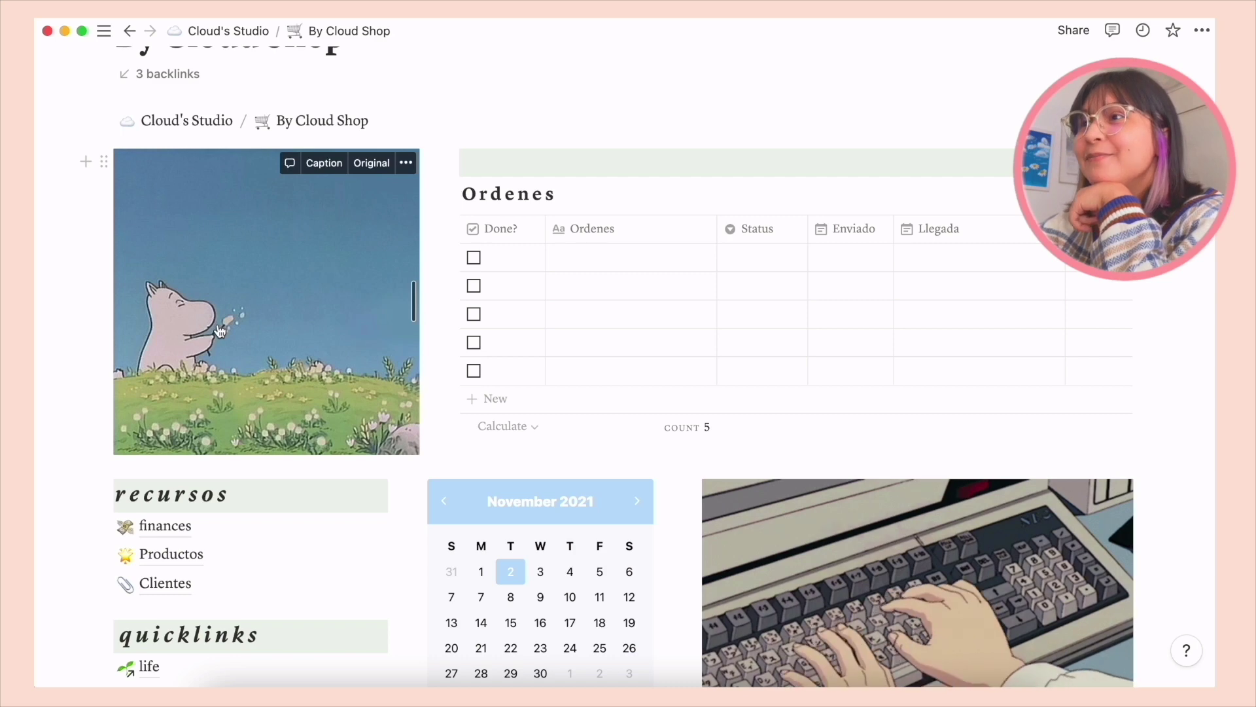
{"action": "scroll", "coordinate": [249, 334], "scroll_direction": "up", "scroll_amount": 1}
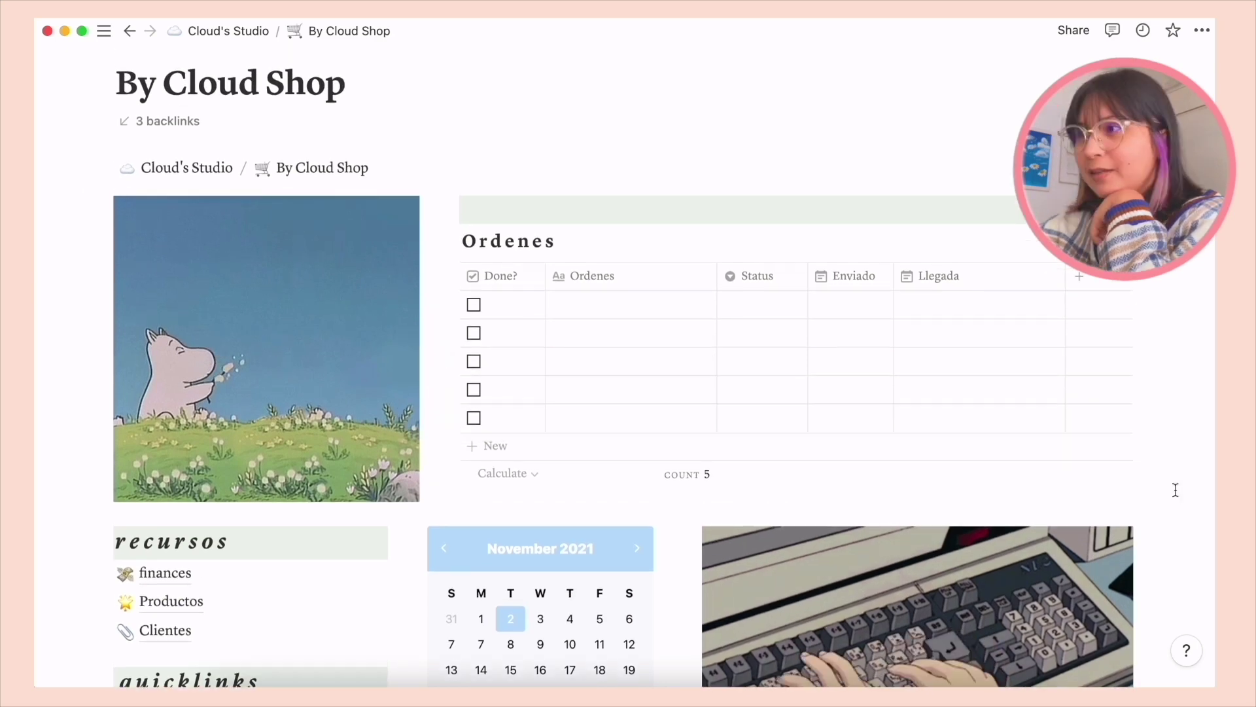
{"action": "scroll", "coordinate": [720, 458], "scroll_direction": "down", "scroll_amount": 4}
{"action": "scroll", "coordinate": [928, 535], "scroll_direction": "up", "scroll_amount": 4}
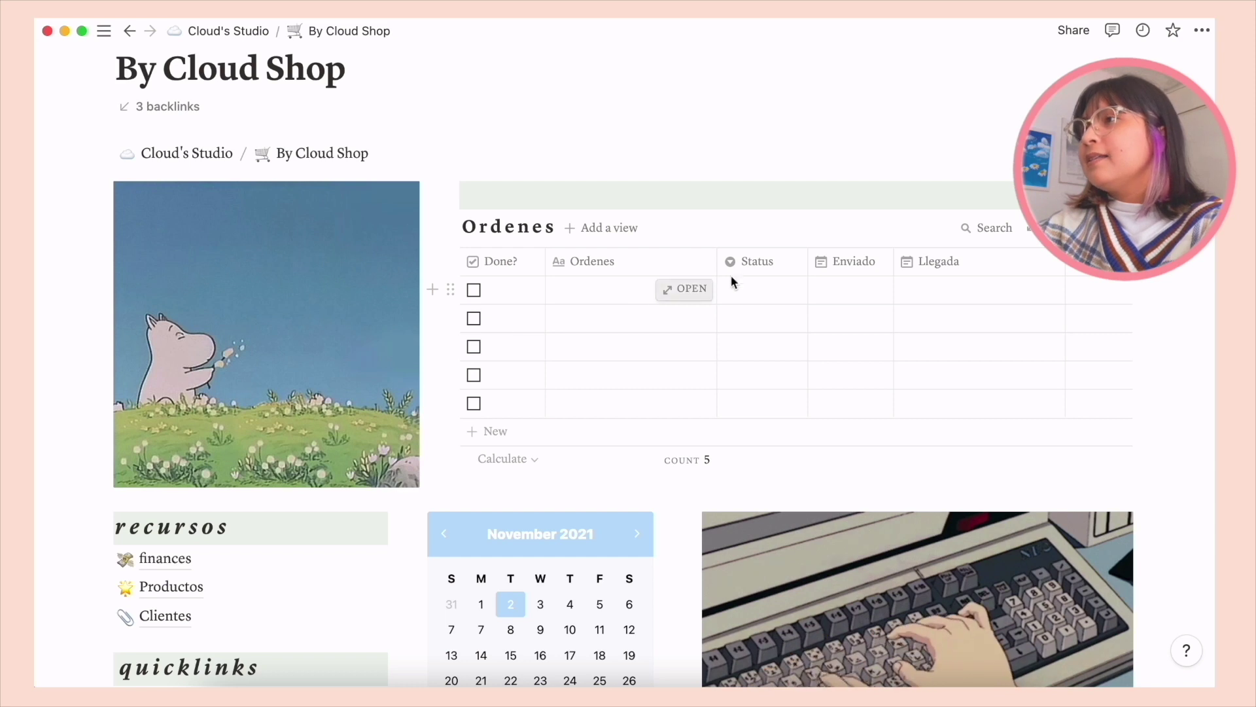
- View the Status options and the Enviado and Llegada date pickers of the first Ordenes row without setting anything
{"action": "left_click", "coordinate": [751, 289]}
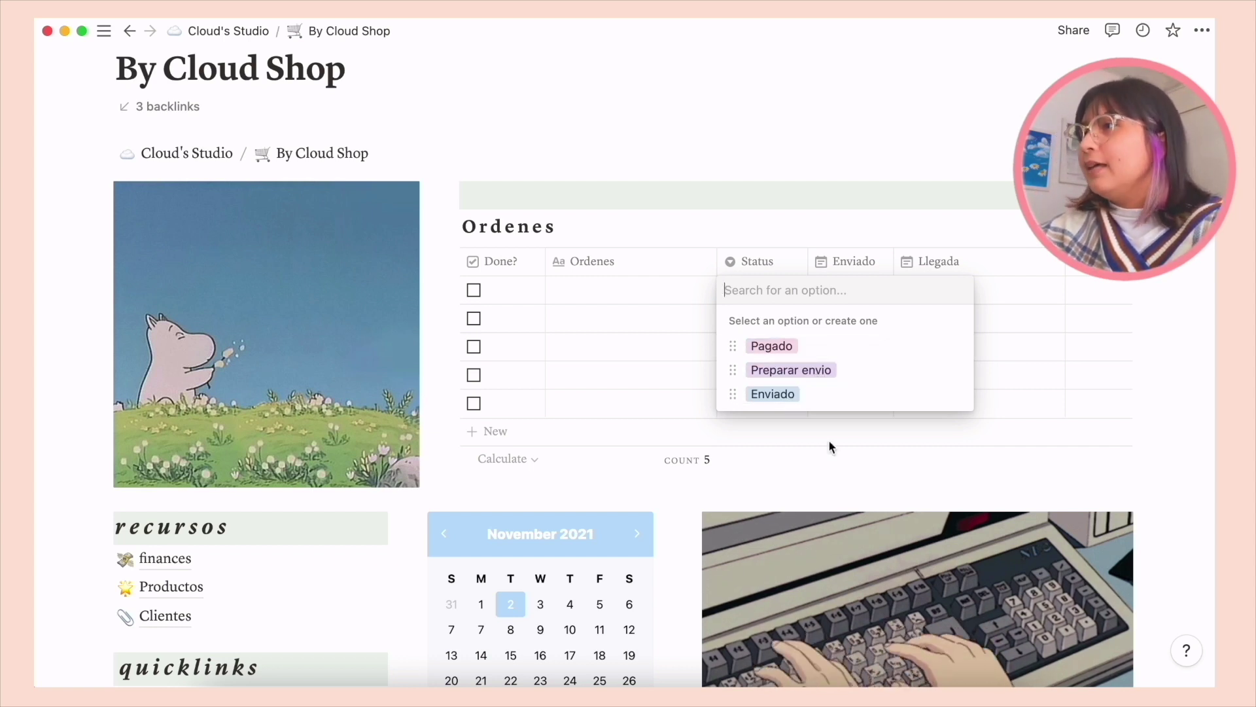
{"action": "key", "text": "Escape"}
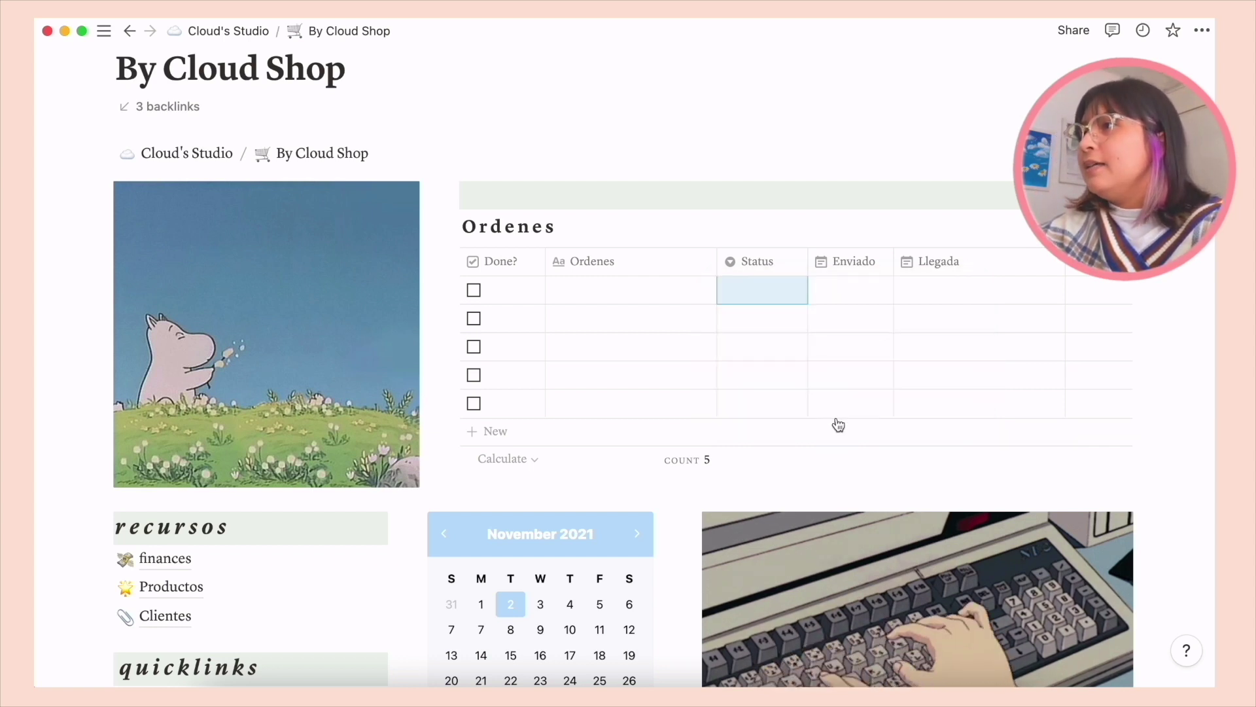
{"action": "left_click", "coordinate": [855, 288]}
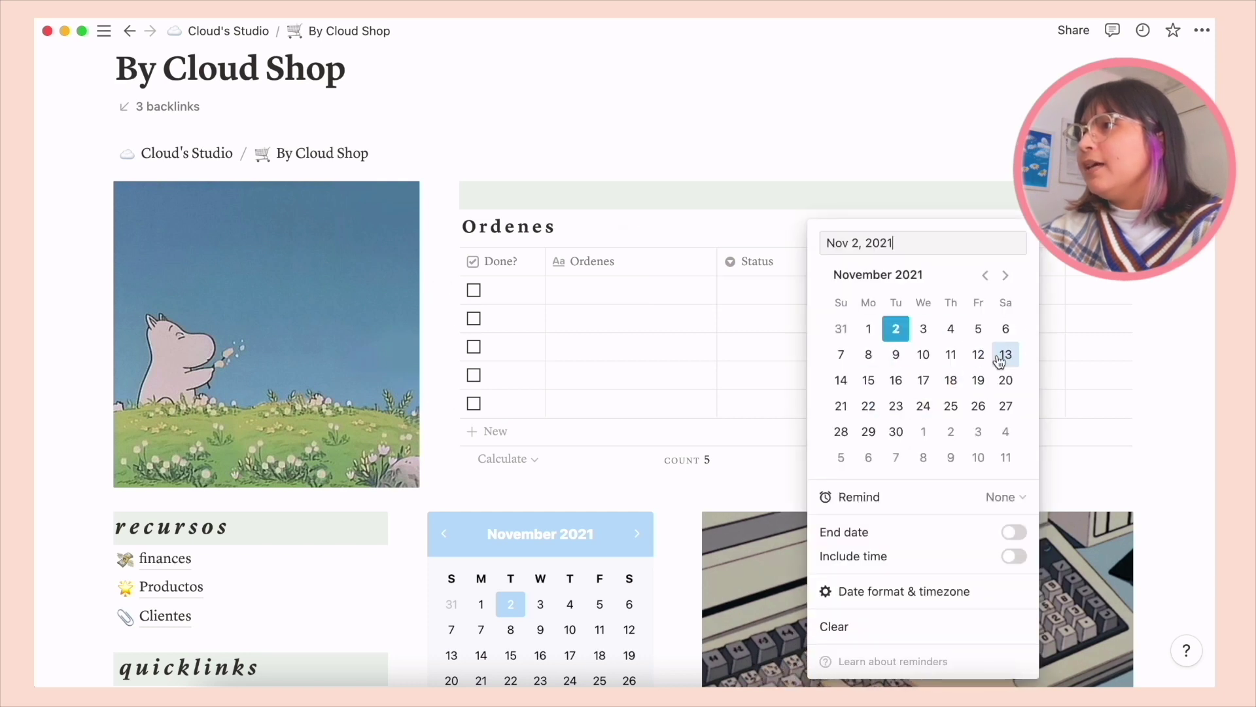
{"action": "key", "text": "Escape"}
{"action": "left_click", "coordinate": [928, 287]}
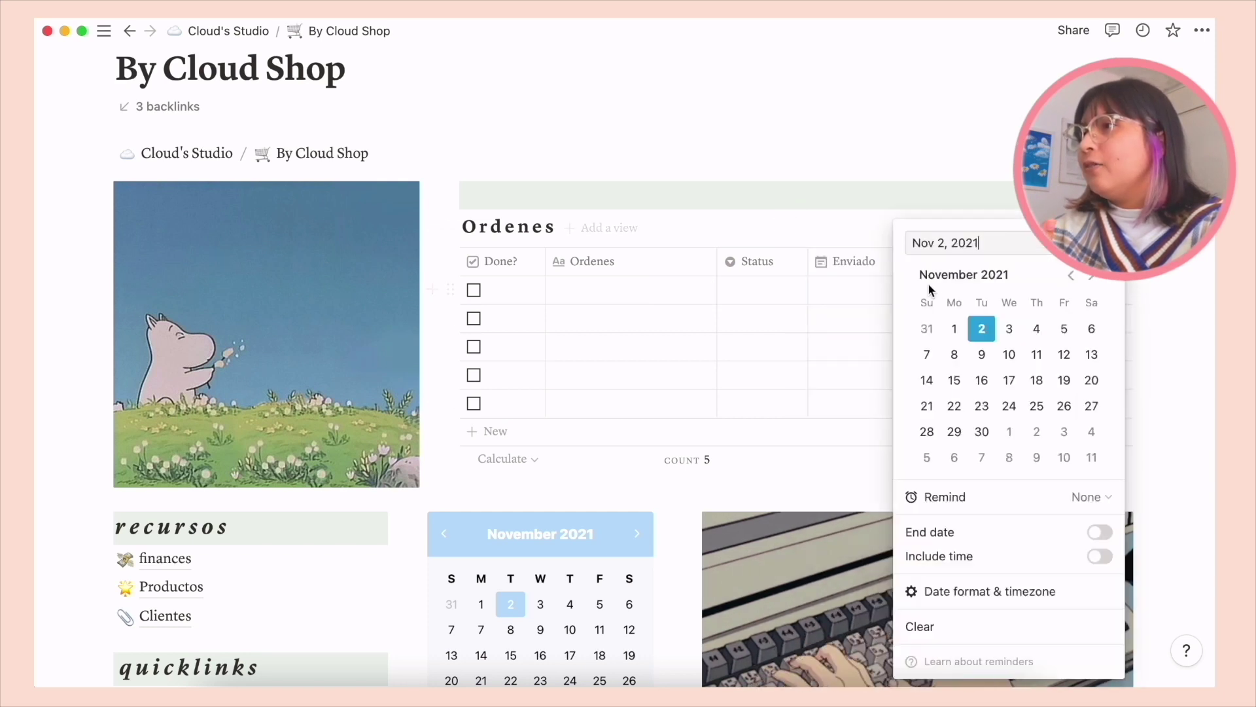
{"action": "key", "text": "Escape"}
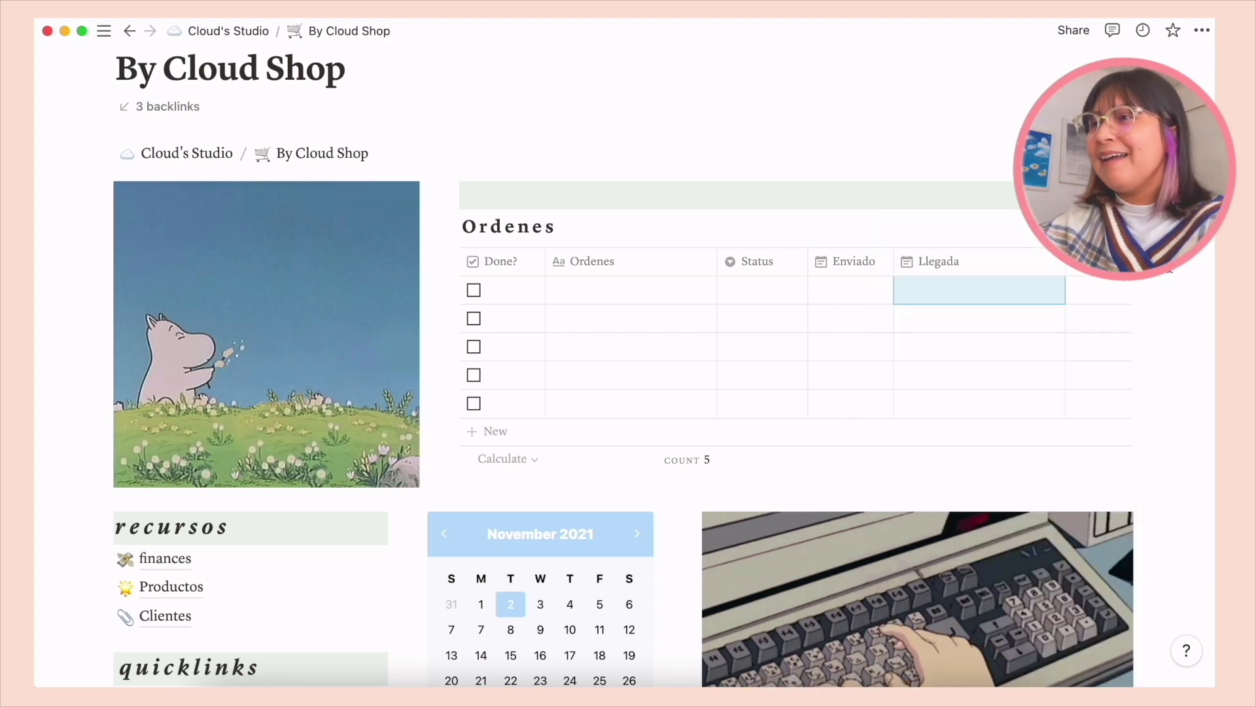
- Review the recursos and quicklinks sections of By Cloud Shop and open the finances page to view its 2021 months
{"action": "scroll", "coordinate": [530, 483], "scroll_direction": "down", "scroll_amount": 5}
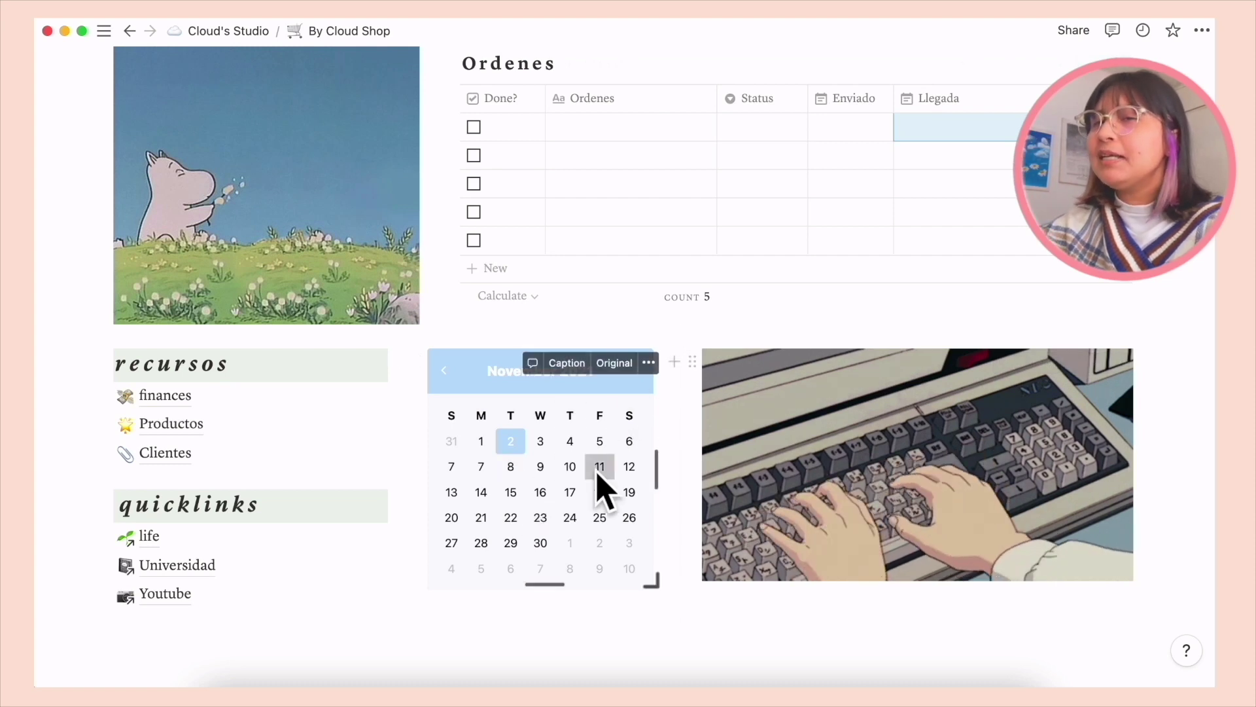
{"action": "scroll", "coordinate": [378, 442], "scroll_direction": "up", "scroll_amount": 1}
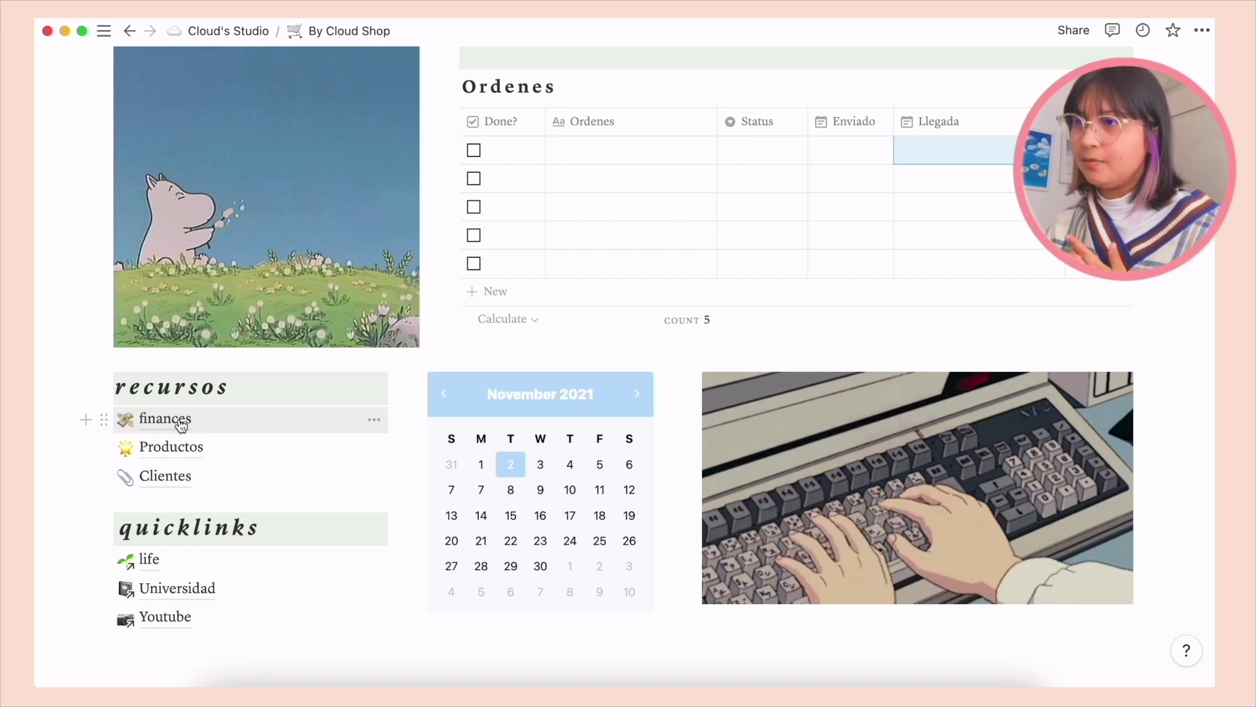
{"action": "scroll", "coordinate": [172, 520], "scroll_direction": "up", "scroll_amount": 2}
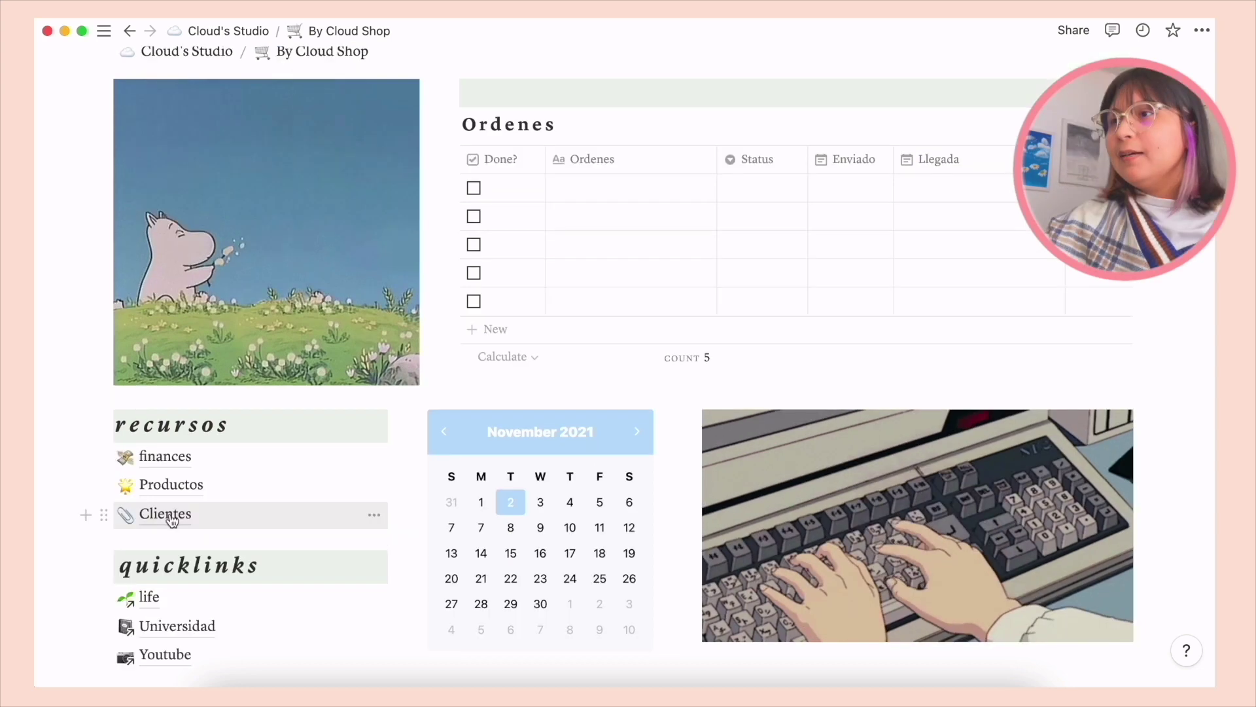
{"action": "left_click", "coordinate": [152, 459]}
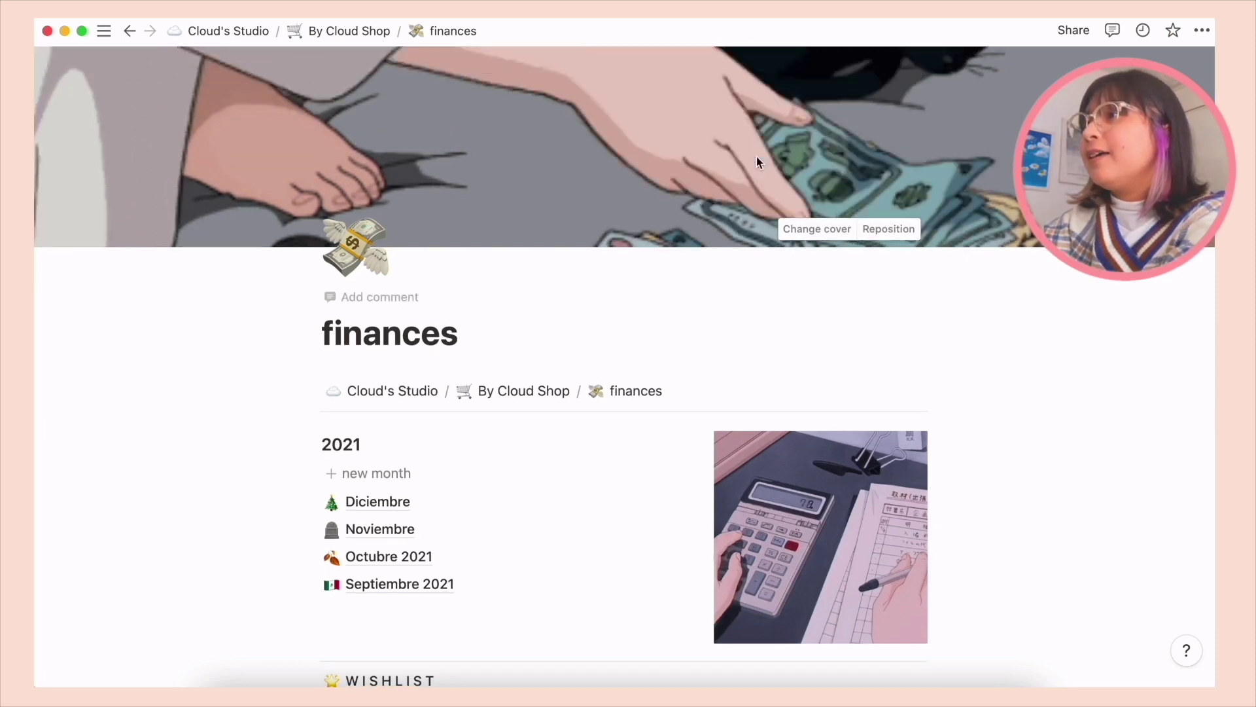
{"action": "scroll", "coordinate": [897, 108], "scroll_direction": "down", "scroll_amount": 3}
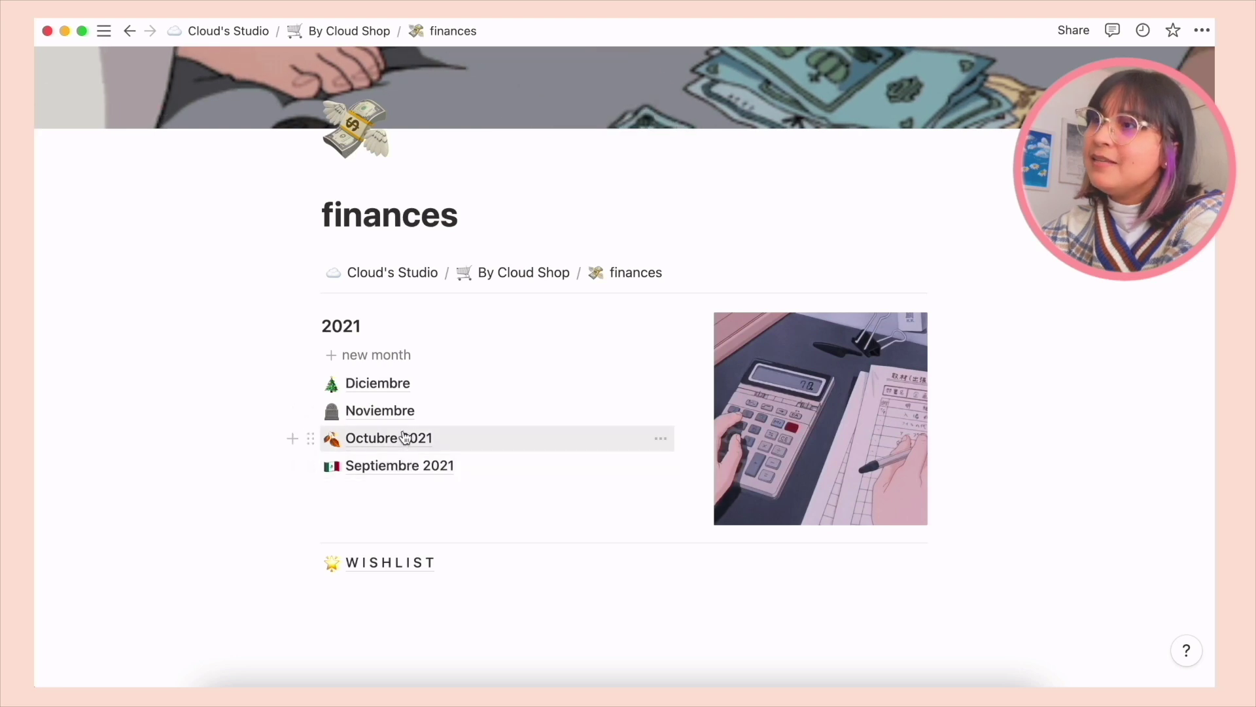
- Open the Septiembre 2021 page and examine its Ingresos, Ahorros and Gastos table
{"action": "left_click", "coordinate": [422, 466]}
{"action": "scroll", "coordinate": [425, 469], "scroll_direction": "down", "scroll_amount": 7}
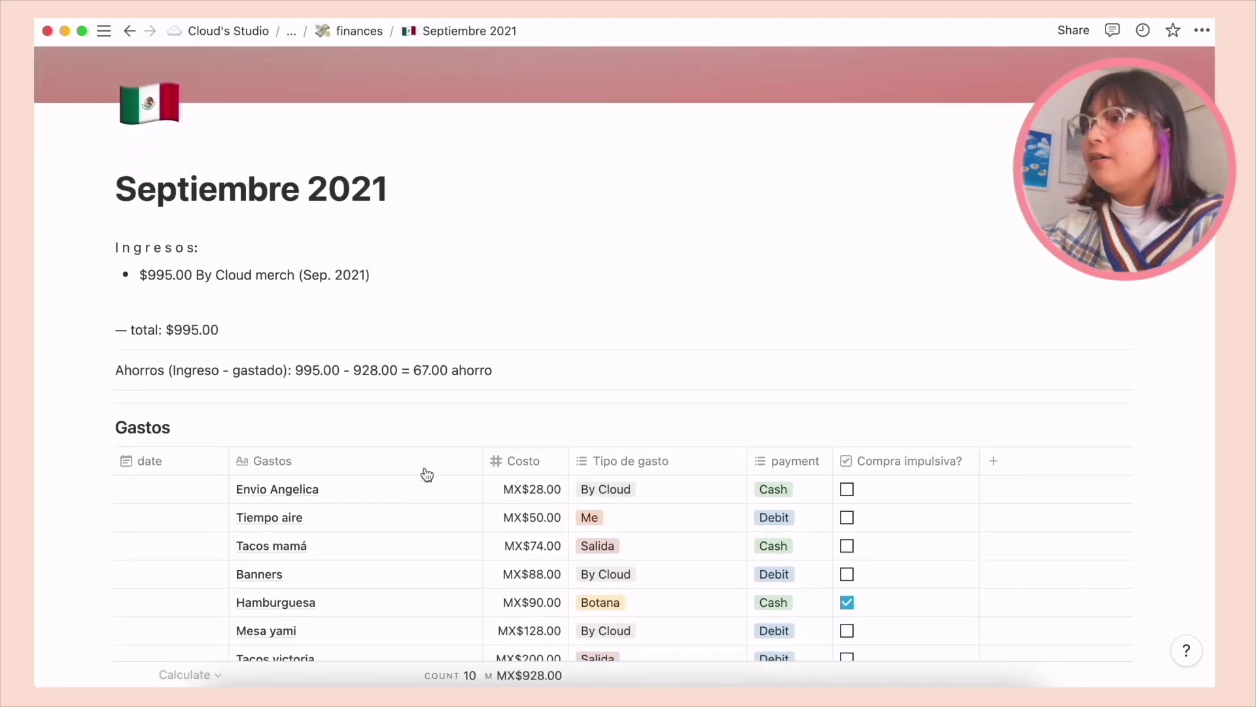
{"action": "scroll", "coordinate": [426, 466], "scroll_direction": "up", "scroll_amount": 8}
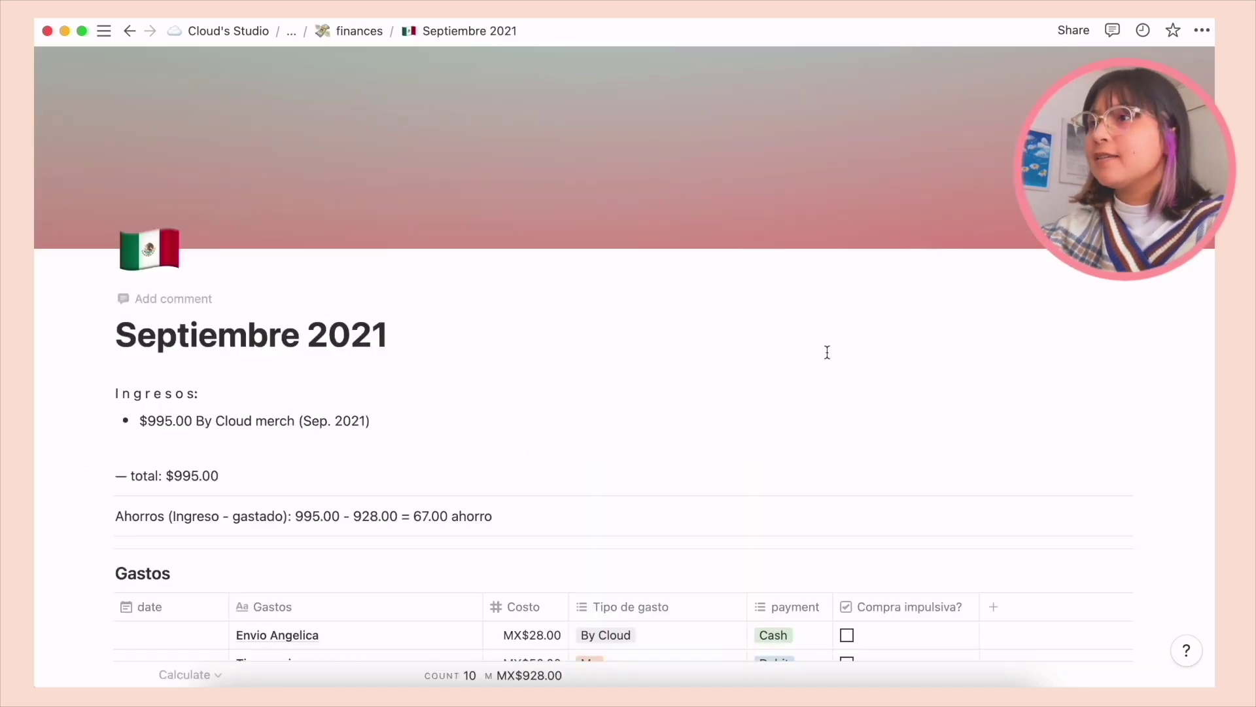
{"action": "scroll", "coordinate": [827, 352], "scroll_direction": "down", "scroll_amount": 4}
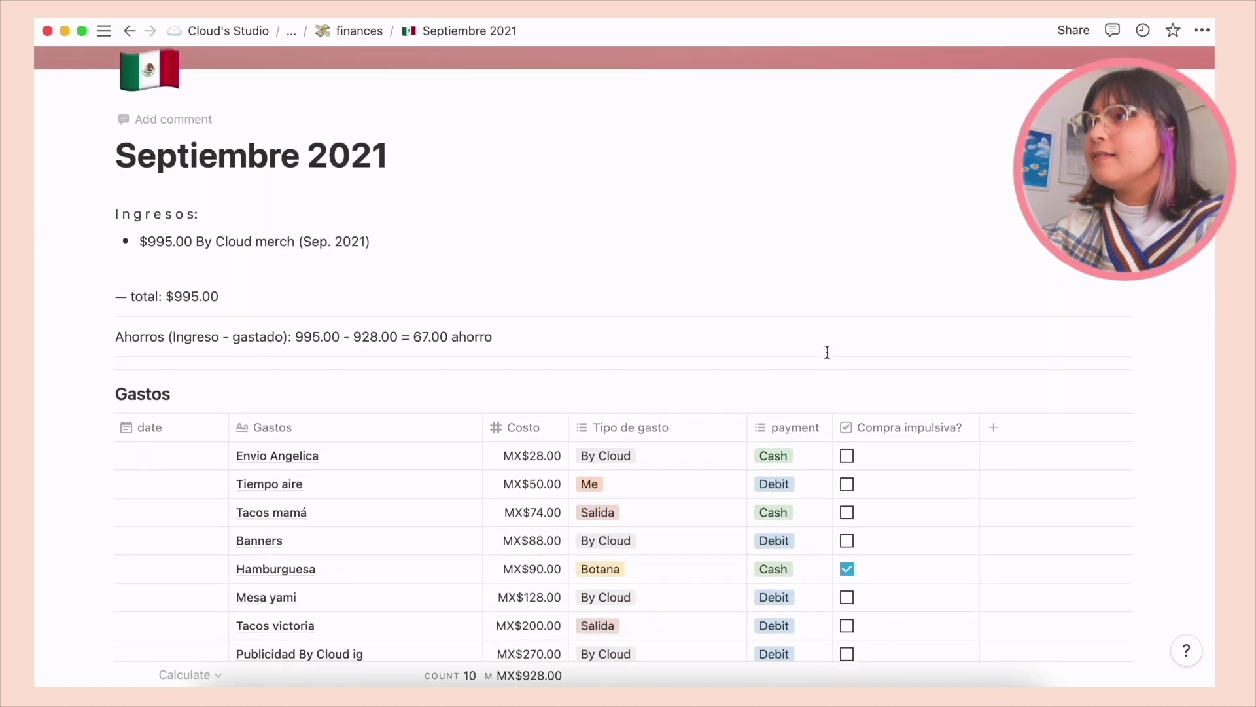
{"action": "scroll", "coordinate": [827, 352], "scroll_direction": "up", "scroll_amount": 4}
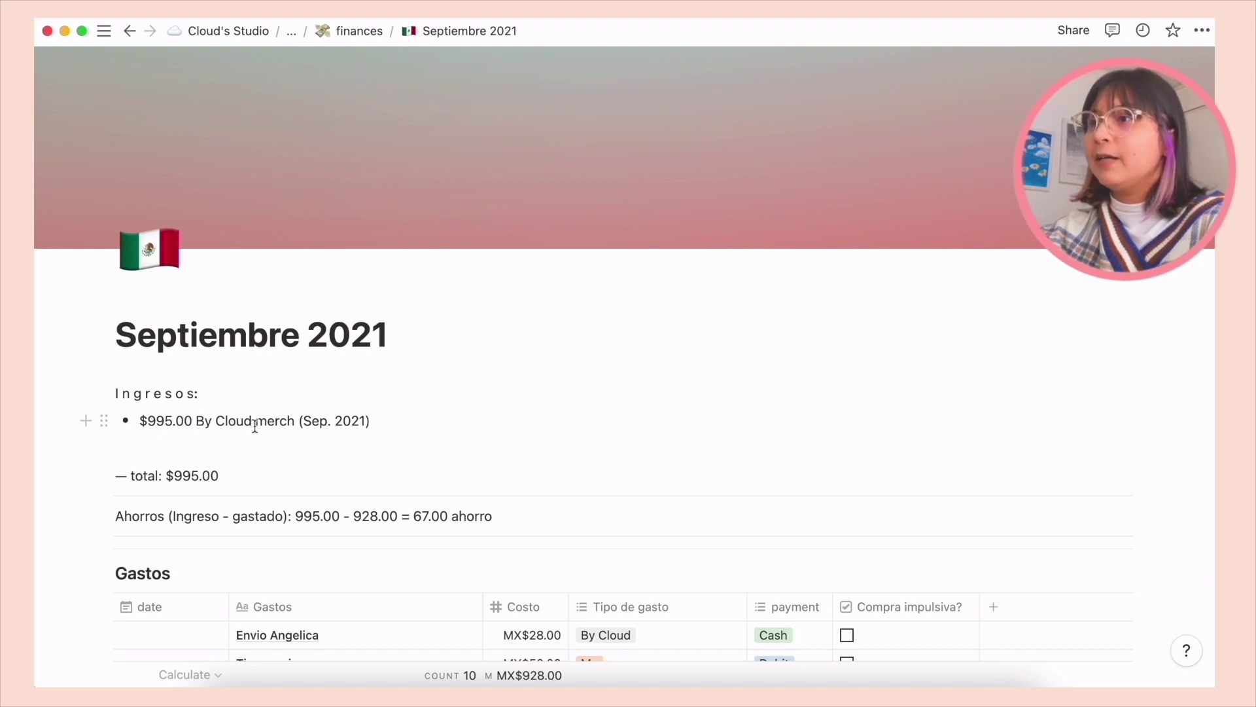
- Add an empty bullet below the By Cloud merch entry in the Ingresos list and check the total line
{"action": "left_click_drag", "start_coordinate": [146, 420], "coordinate": [295, 425]}
{"action": "left_click", "coordinate": [385, 428]}
{"action": "scroll", "coordinate": [385, 428], "scroll_direction": "down", "scroll_amount": 2}
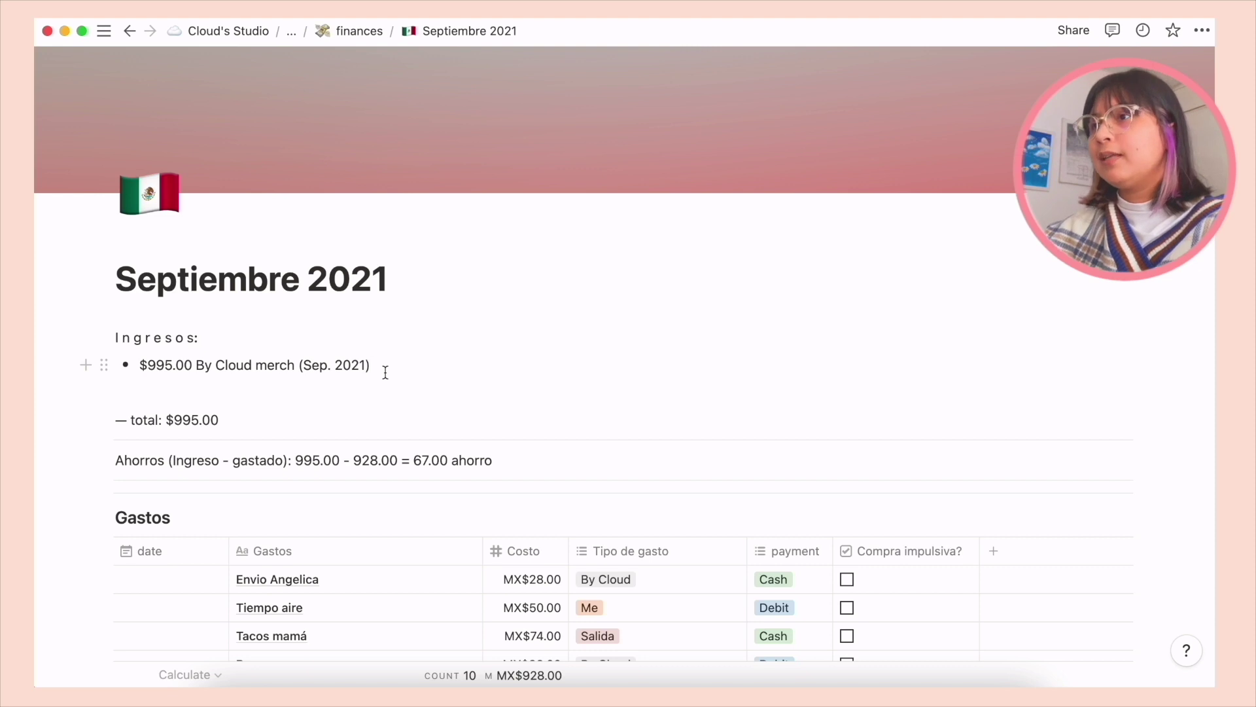
{"action": "key", "text": "Return"}
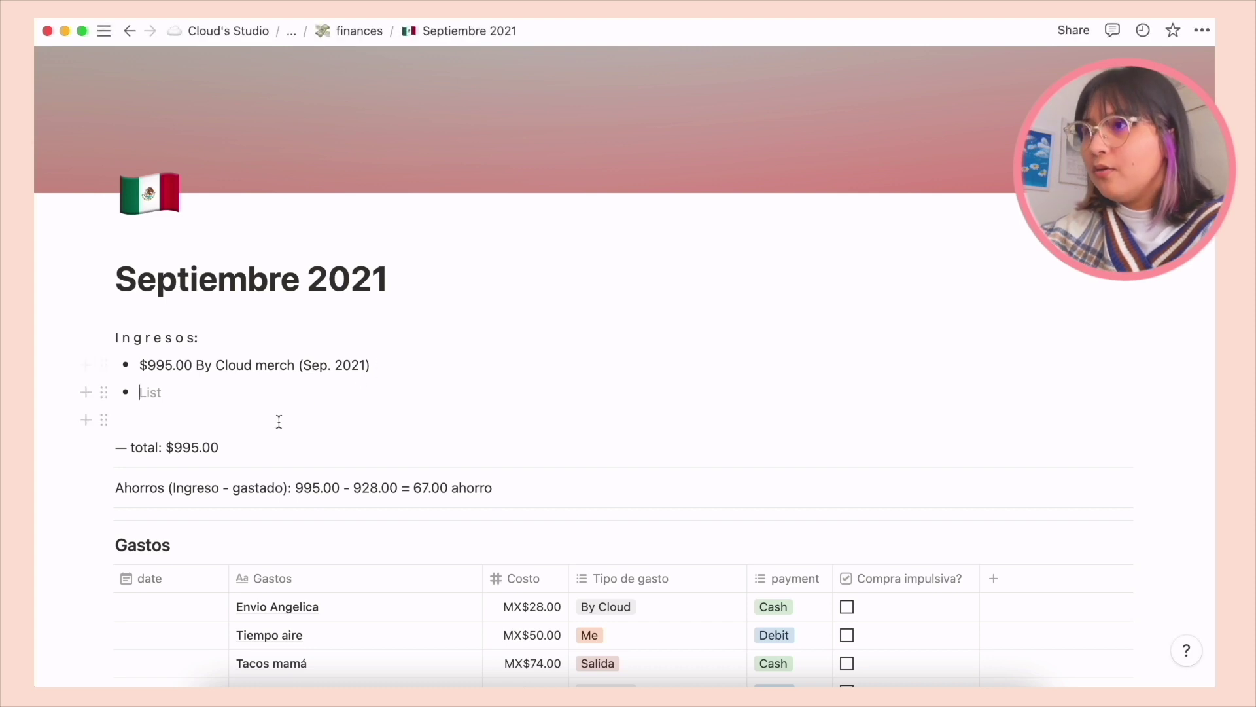
{"action": "left_click_drag", "start_coordinate": [131, 448], "coordinate": [227, 448]}
{"action": "left_click", "coordinate": [228, 447]}
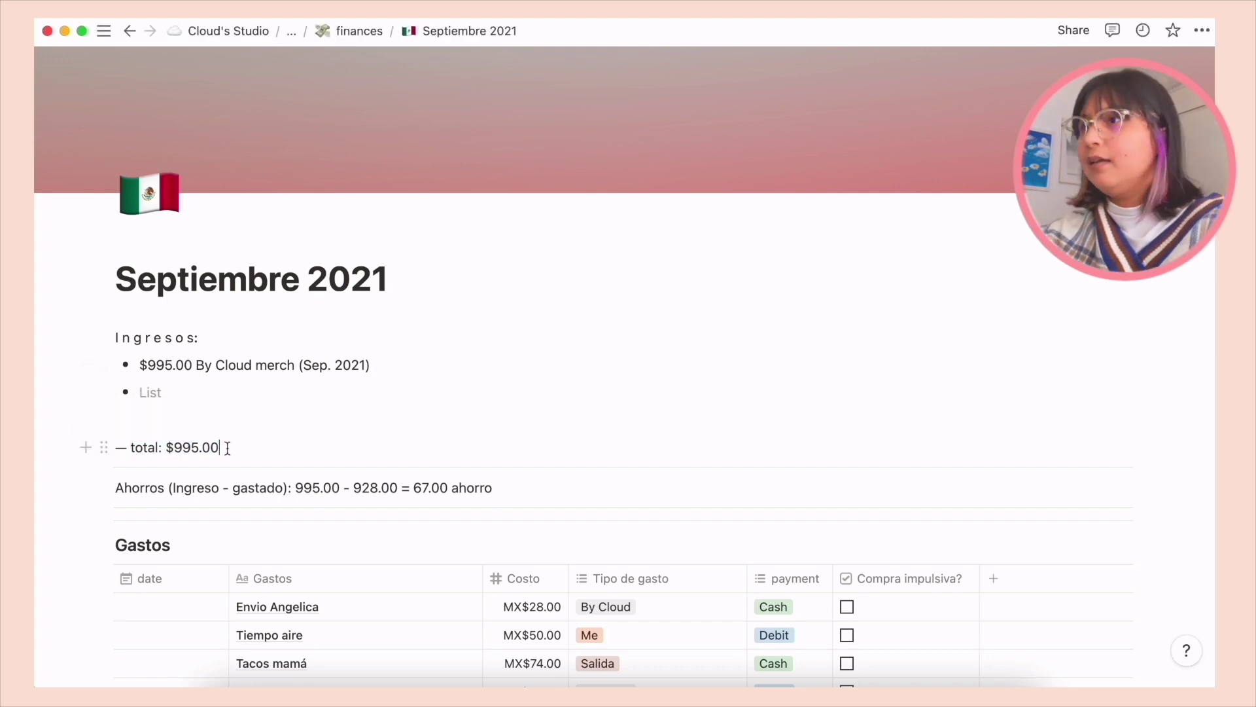
- View the Tipo de gasto and payment options of the first Gastos row without changing them
{"action": "scroll", "coordinate": [227, 448], "scroll_direction": "down", "scroll_amount": 5}
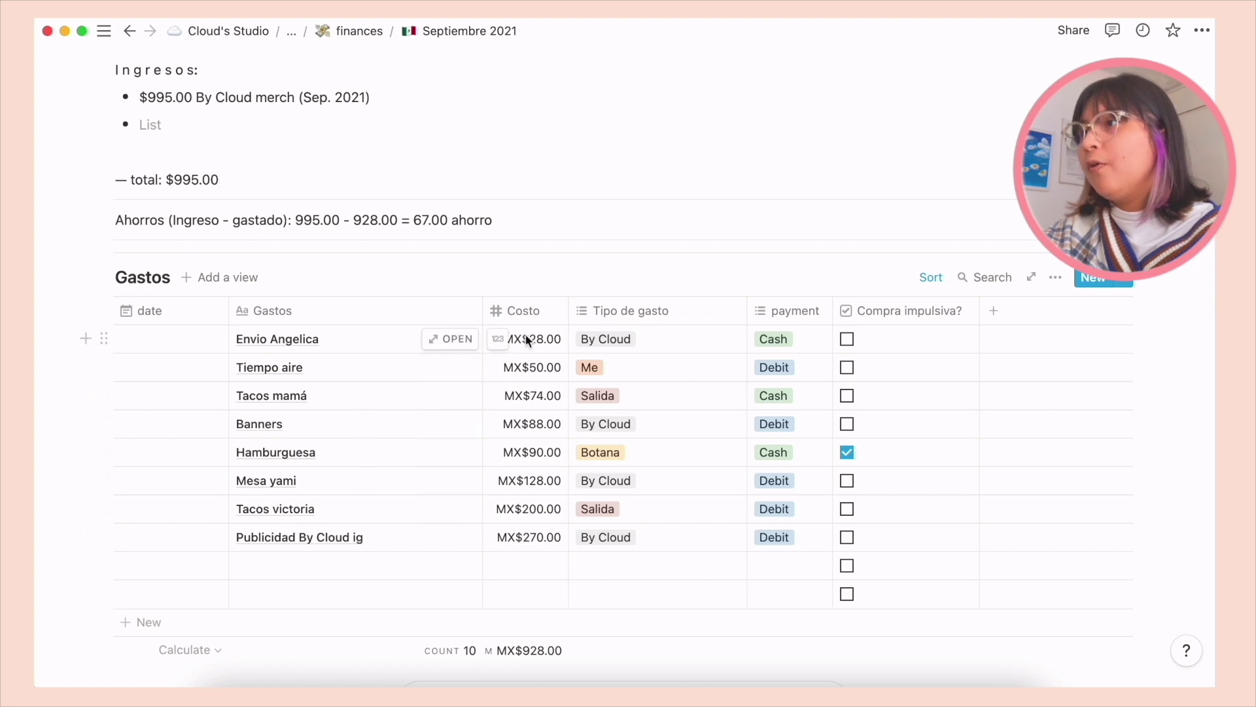
{"action": "left_click", "coordinate": [530, 395]}
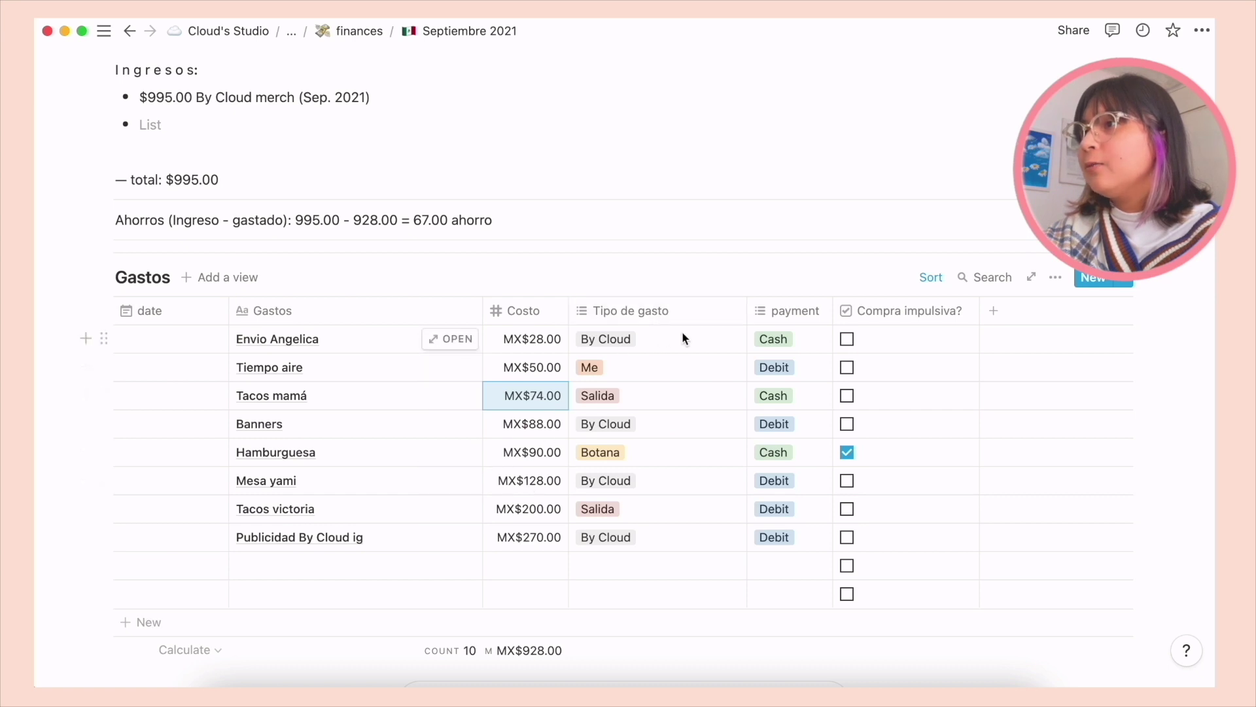
{"action": "left_click", "coordinate": [654, 340]}
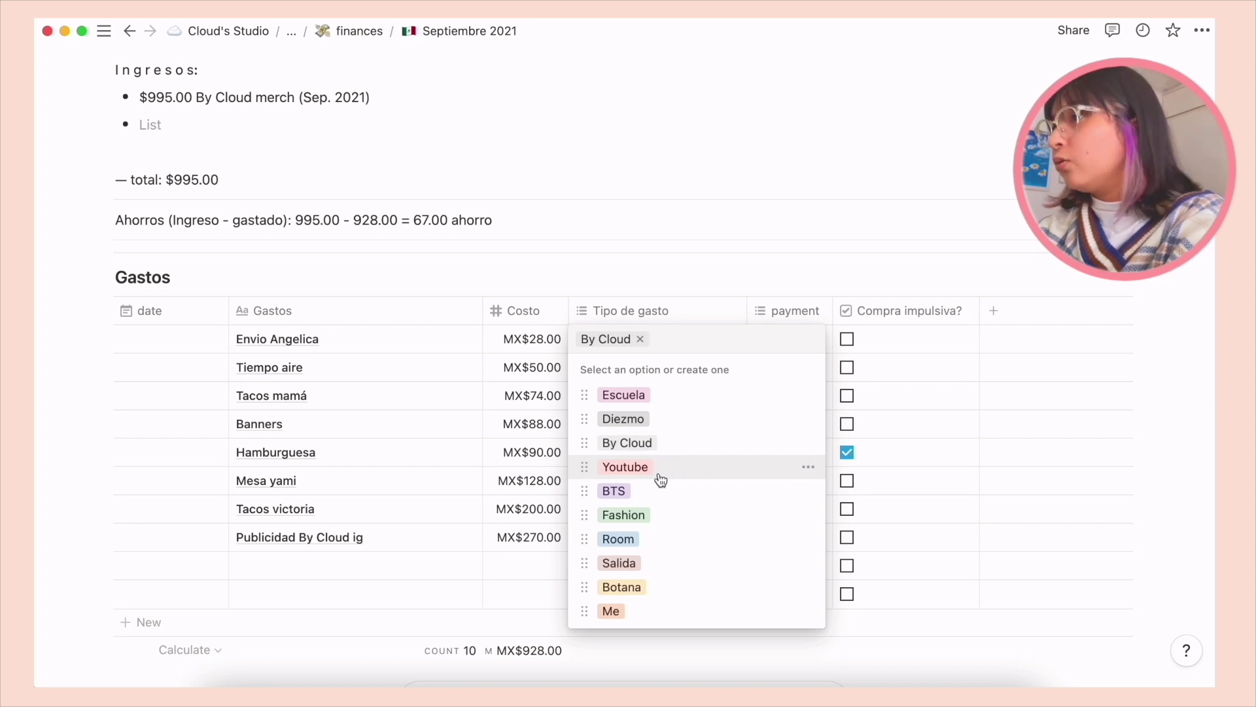
{"action": "key", "text": "Escape"}
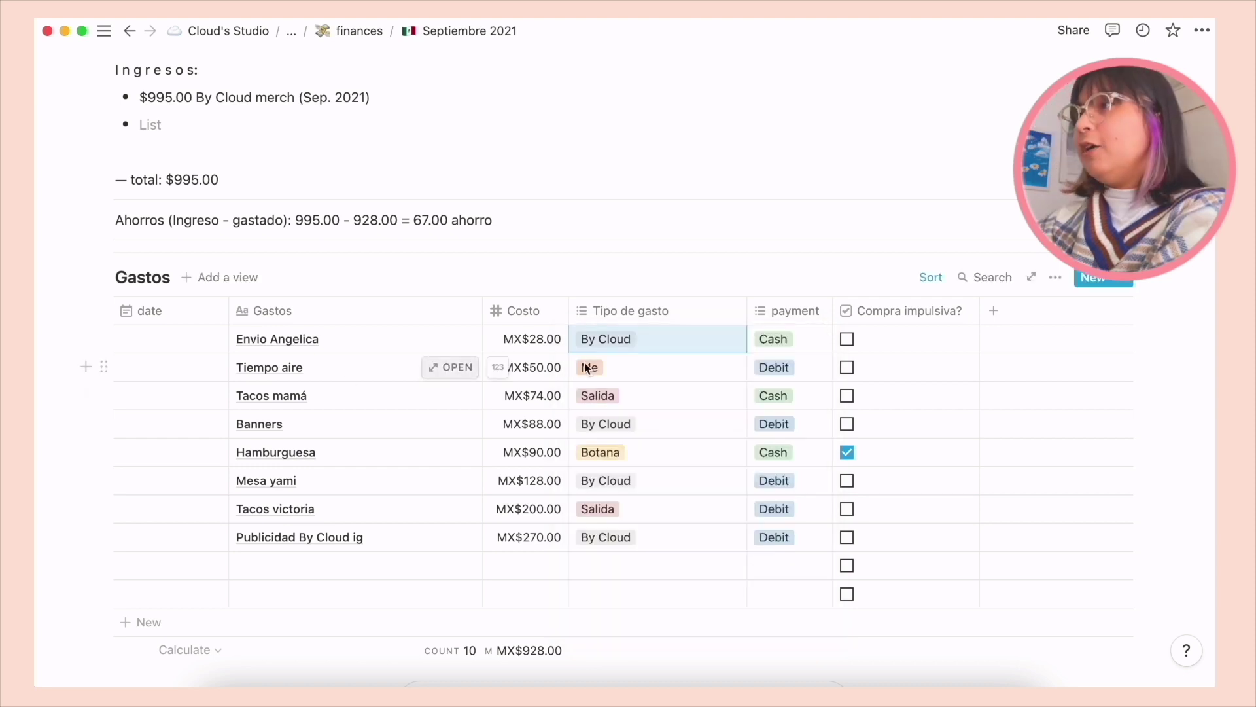
{"action": "left_click", "coordinate": [800, 335]}
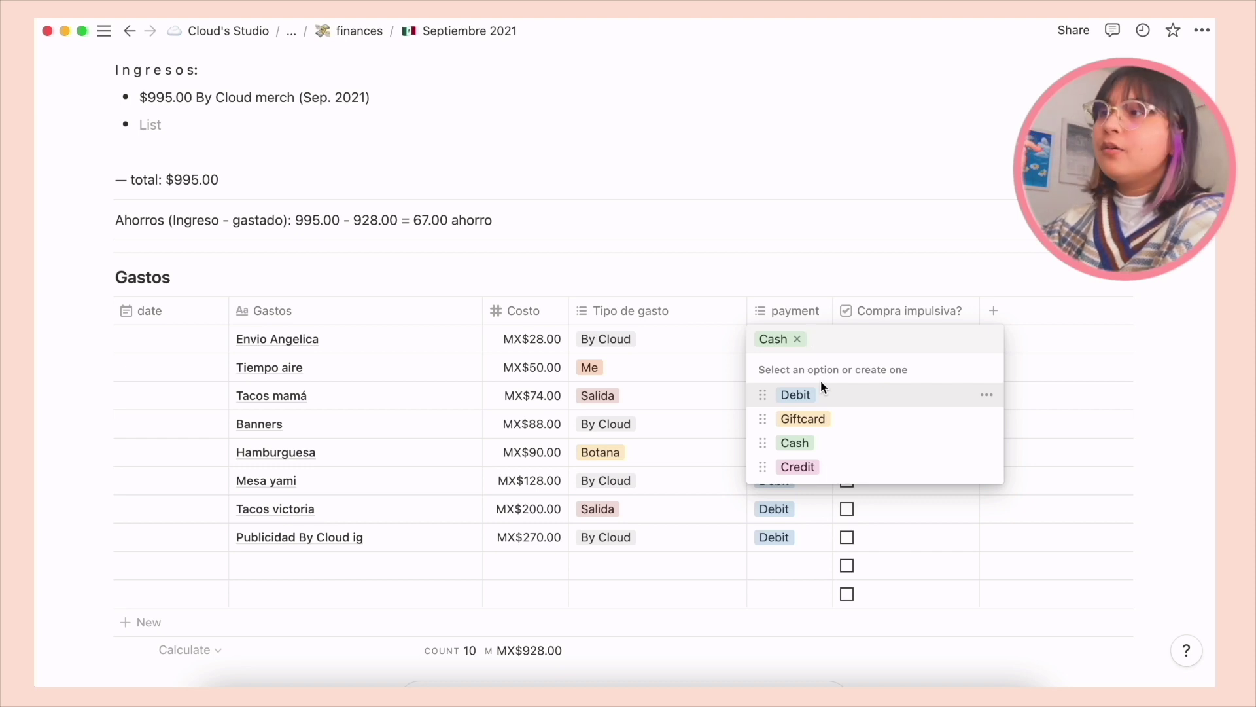
{"action": "key", "text": "Escape"}
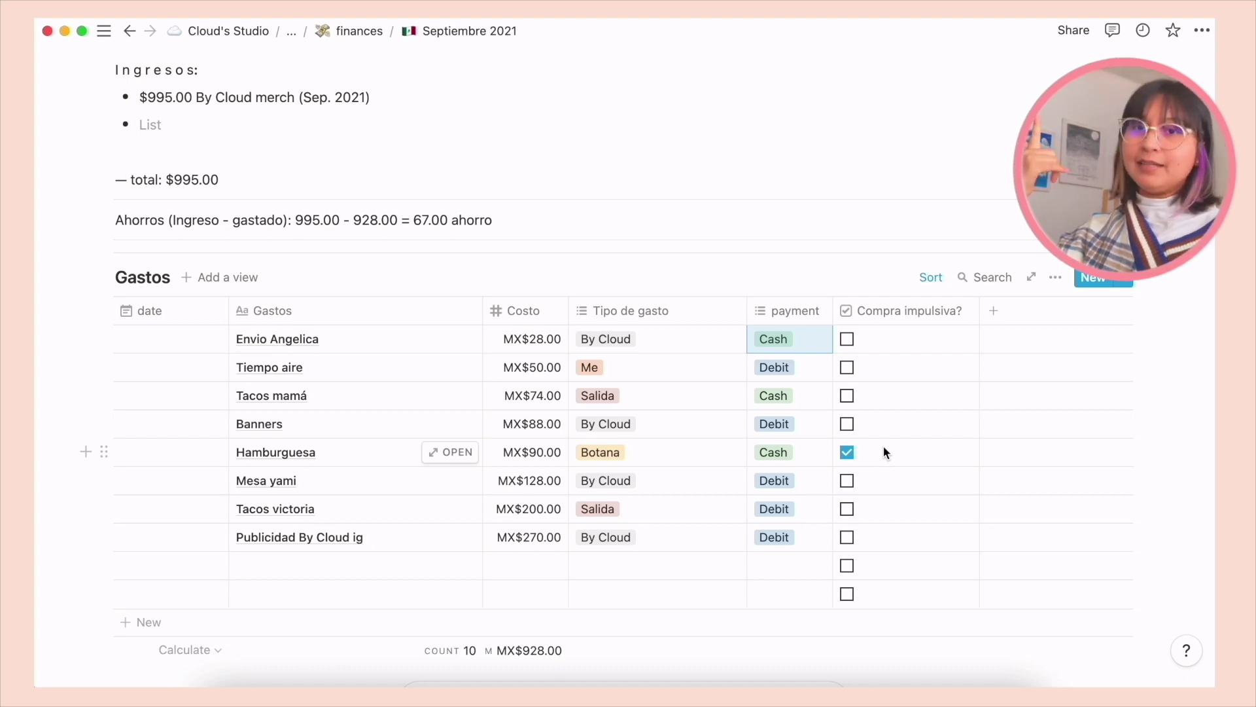
- Set the calculation under the Costo column of the Gastos table to Sum
{"action": "scroll", "coordinate": [884, 445], "scroll_direction": "down", "scroll_amount": 3}
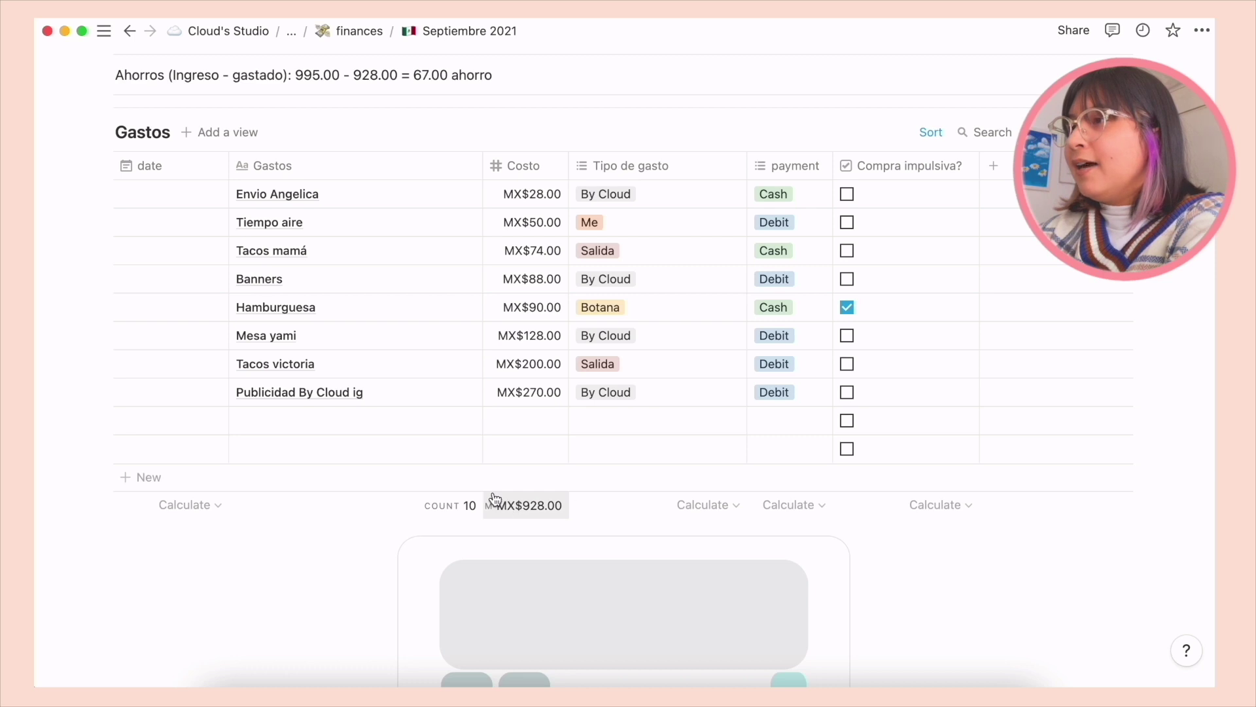
{"action": "left_click", "coordinate": [507, 512]}
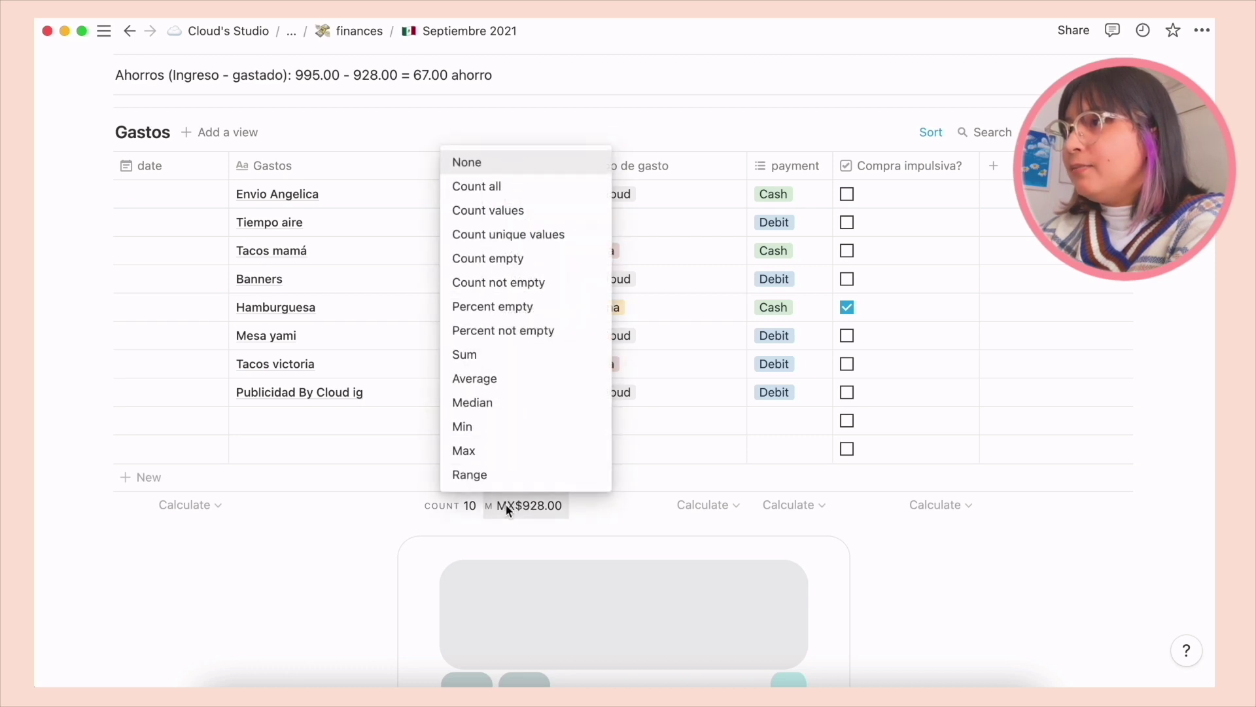
{"action": "left_click", "coordinate": [532, 362]}
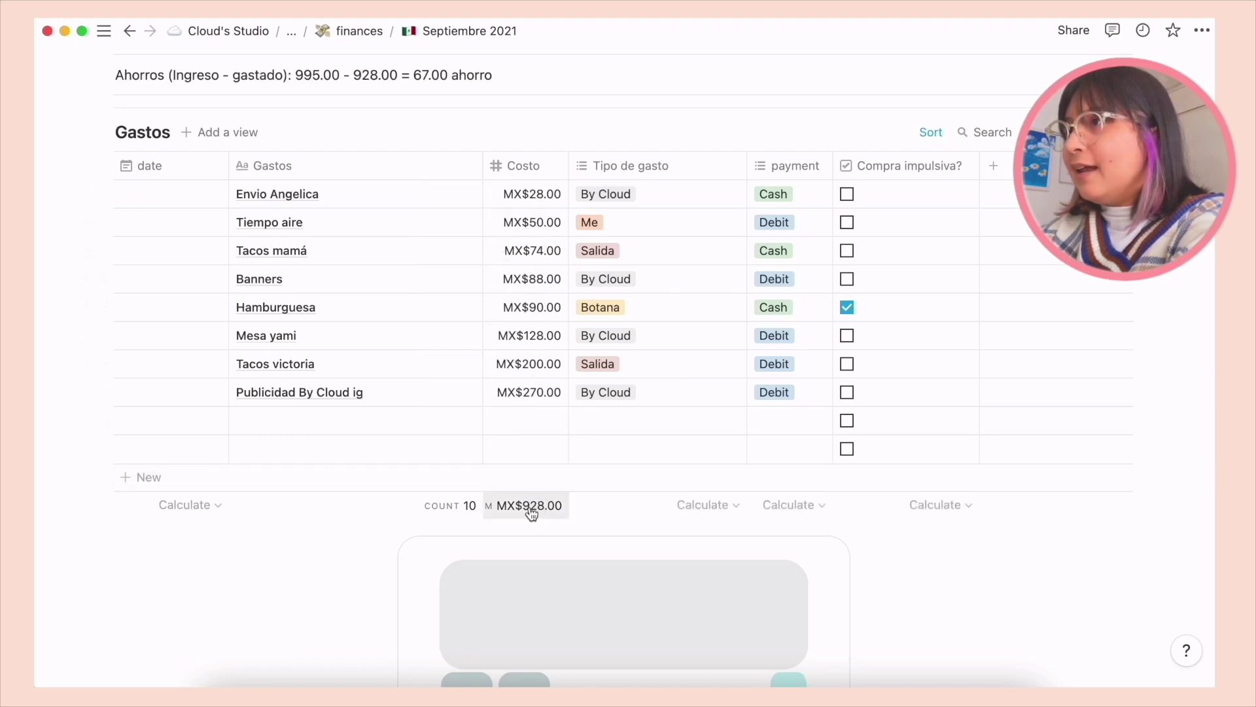
- Examine the Ahorros calculation, the Gastos table and the embedded calculator on the Septiembre 2021 page
{"action": "scroll", "coordinate": [531, 524], "scroll_direction": "up", "scroll_amount": 5}
{"action": "scroll", "coordinate": [530, 574], "scroll_direction": "down", "scroll_amount": 5}
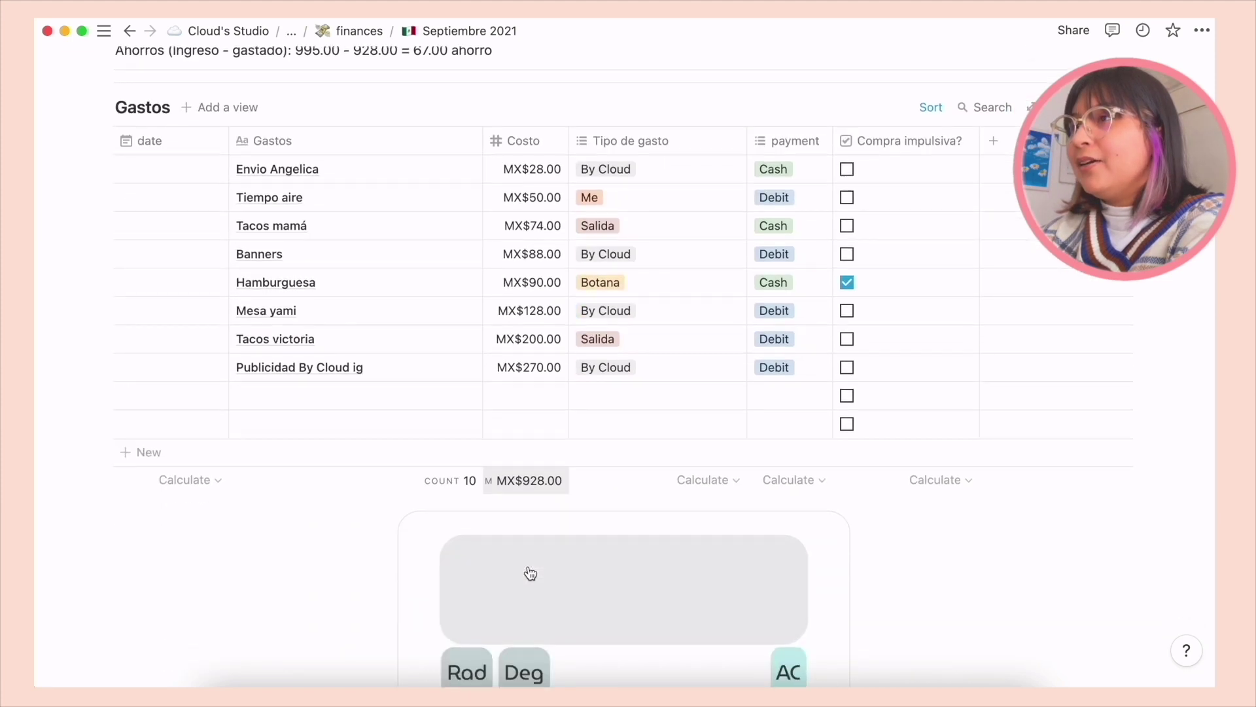
{"action": "scroll", "coordinate": [528, 571], "scroll_direction": "up", "scroll_amount": 4}
{"action": "scroll", "coordinate": [529, 571], "scroll_direction": "down", "scroll_amount": 1}
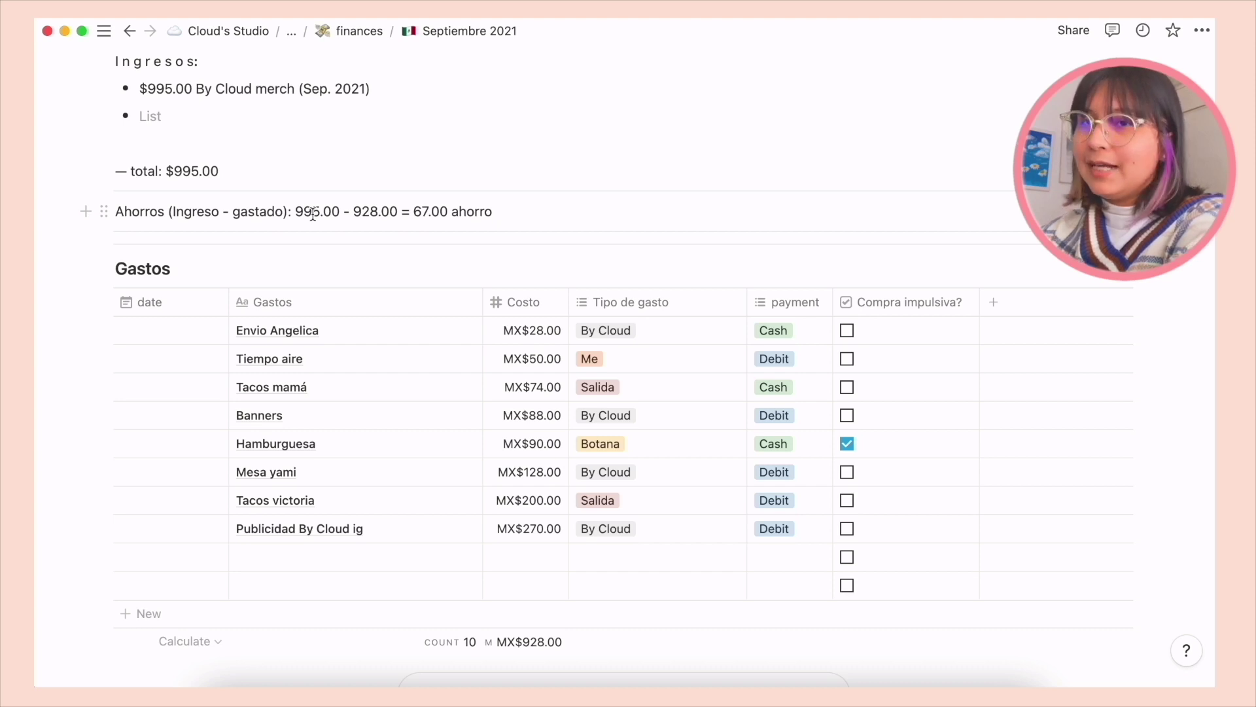
{"action": "scroll", "coordinate": [533, 210], "scroll_direction": "down", "scroll_amount": 7}
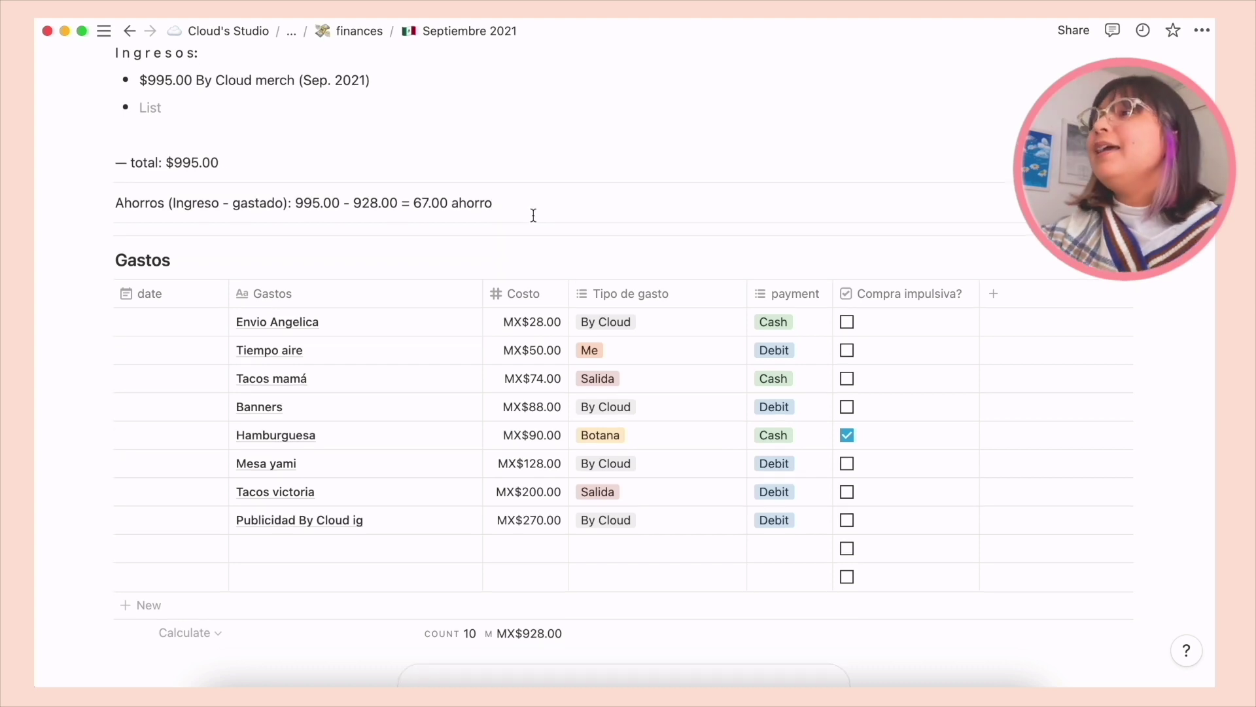
{"action": "scroll", "coordinate": [721, 431], "scroll_direction": "up", "scroll_amount": 1}
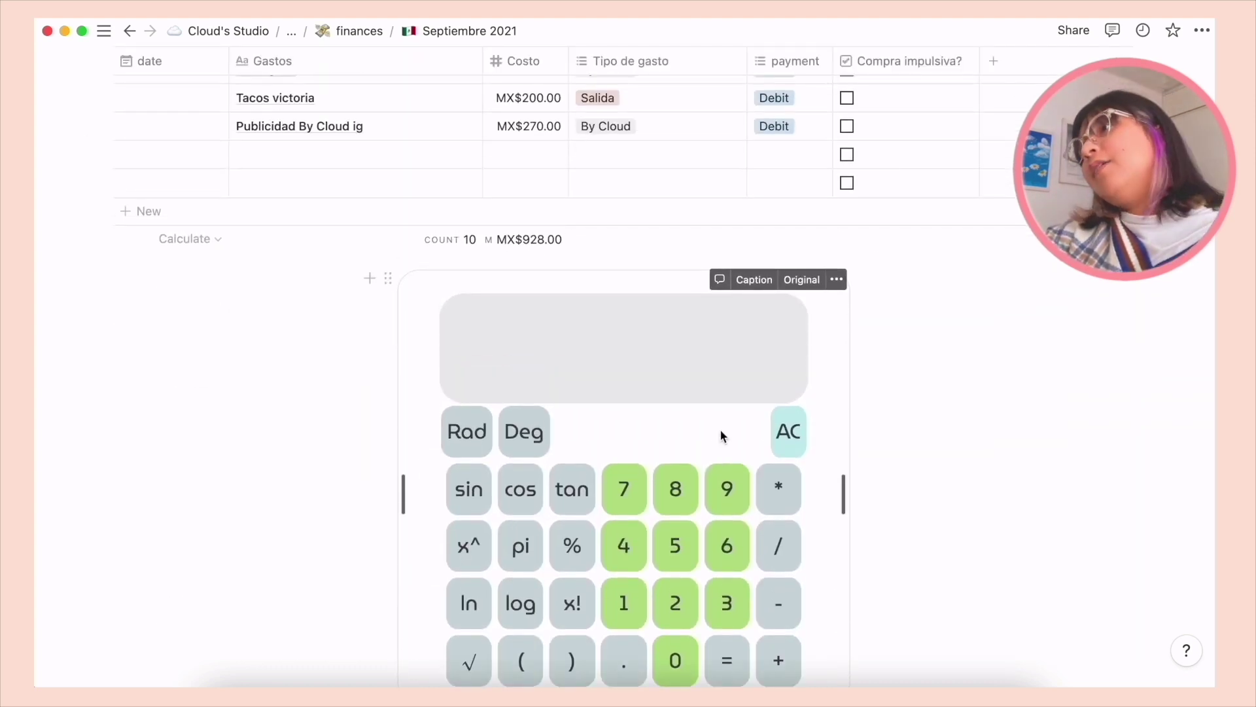
{"action": "scroll", "coordinate": [721, 430], "scroll_direction": "down", "scroll_amount": 2}
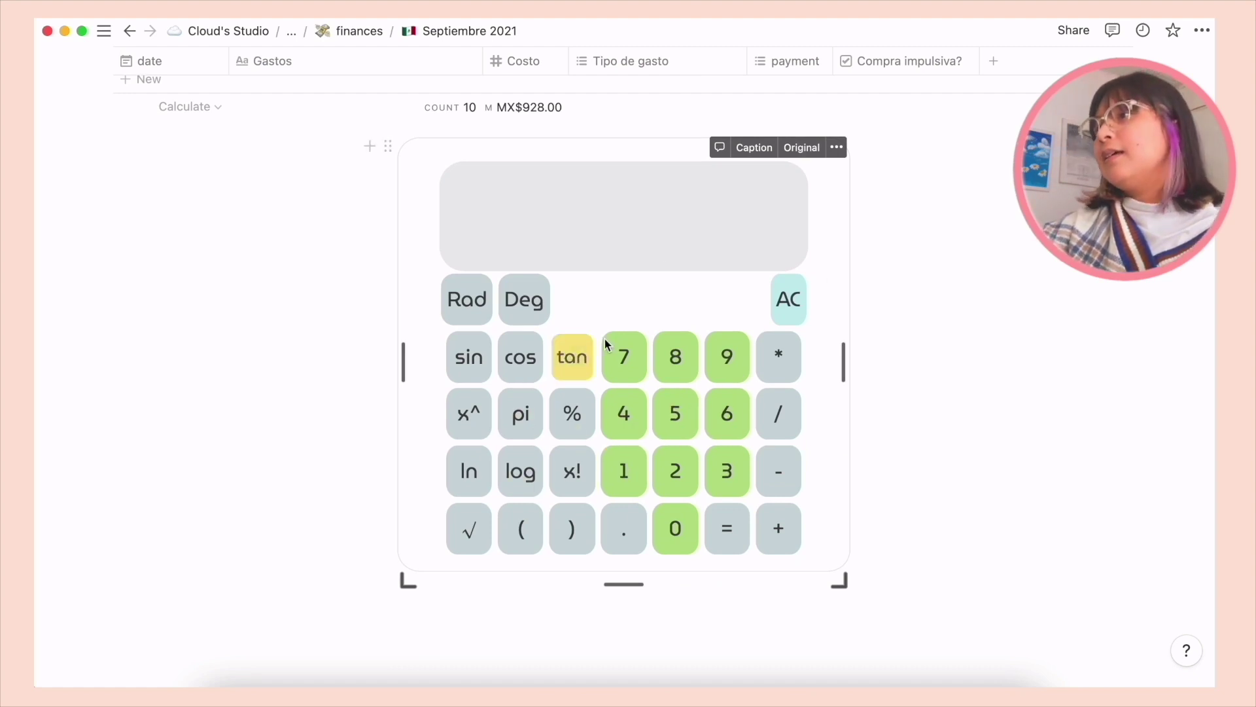
{"action": "scroll", "coordinate": [777, 305], "scroll_direction": "up", "scroll_amount": 1}
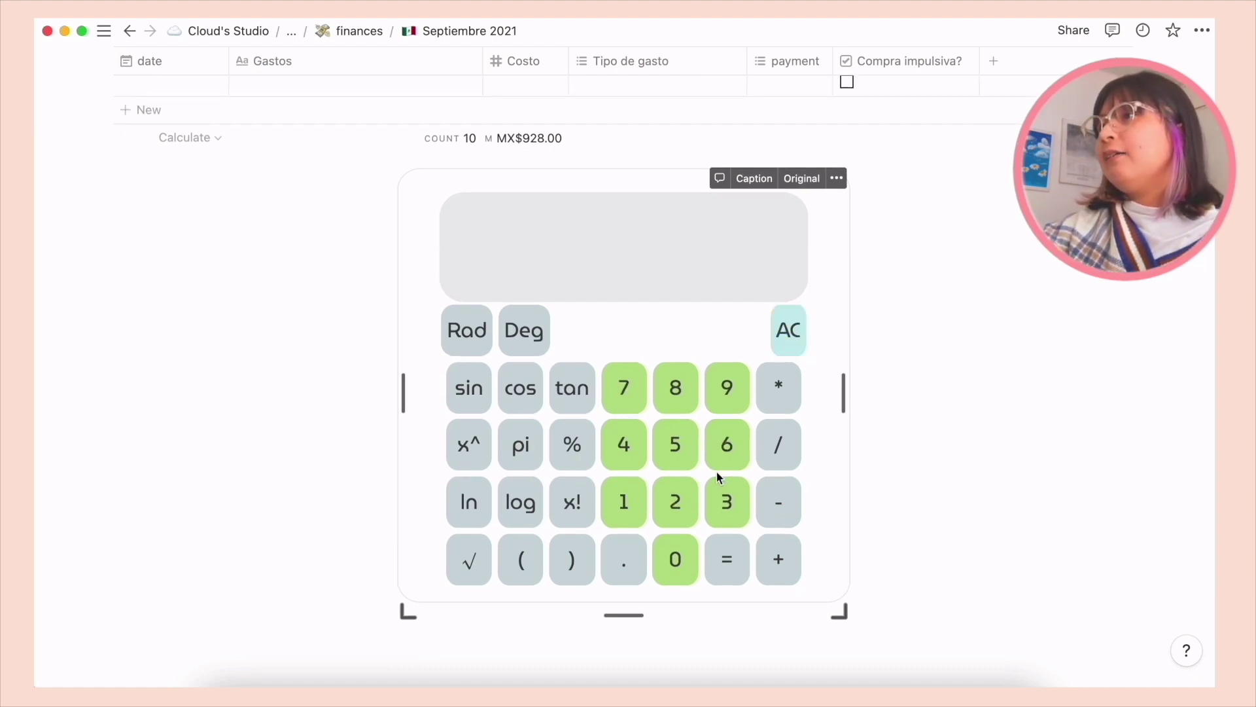
{"action": "scroll", "coordinate": [649, 524], "scroll_direction": "up", "scroll_amount": 2}
{"action": "scroll", "coordinate": [648, 523], "scroll_direction": "up", "scroll_amount": 10}
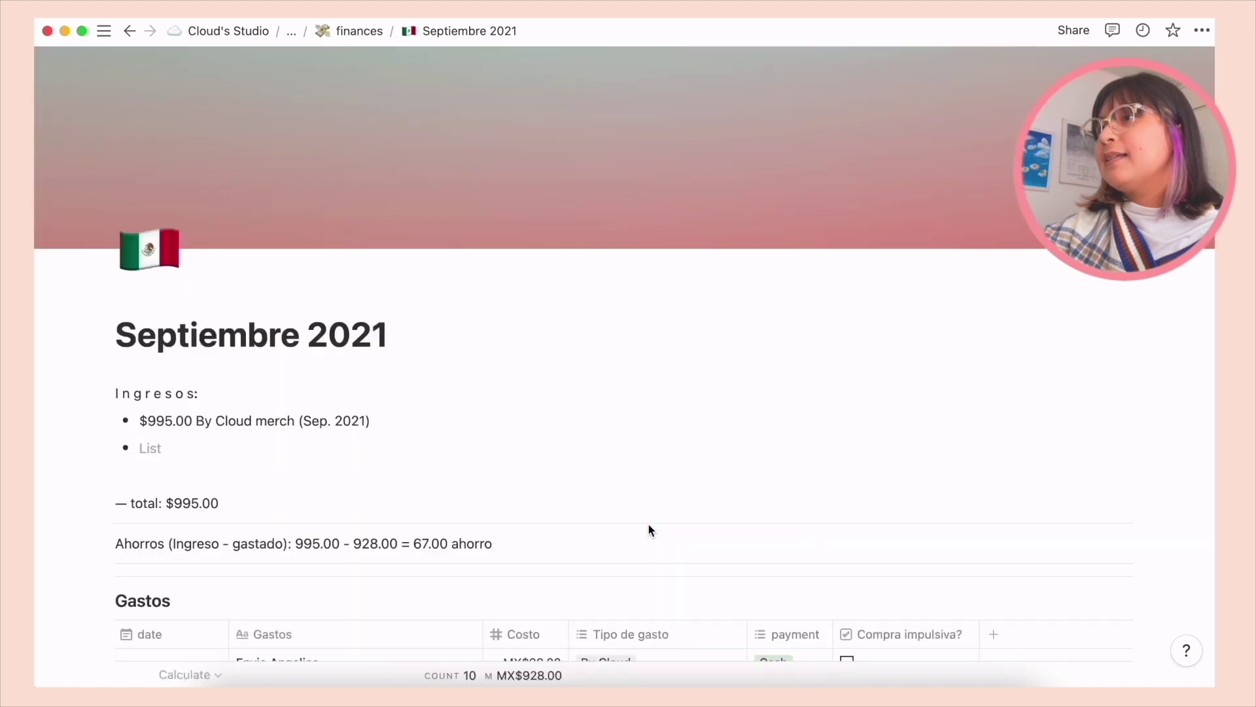
{"action": "scroll", "coordinate": [648, 524], "scroll_direction": "down", "scroll_amount": 4}
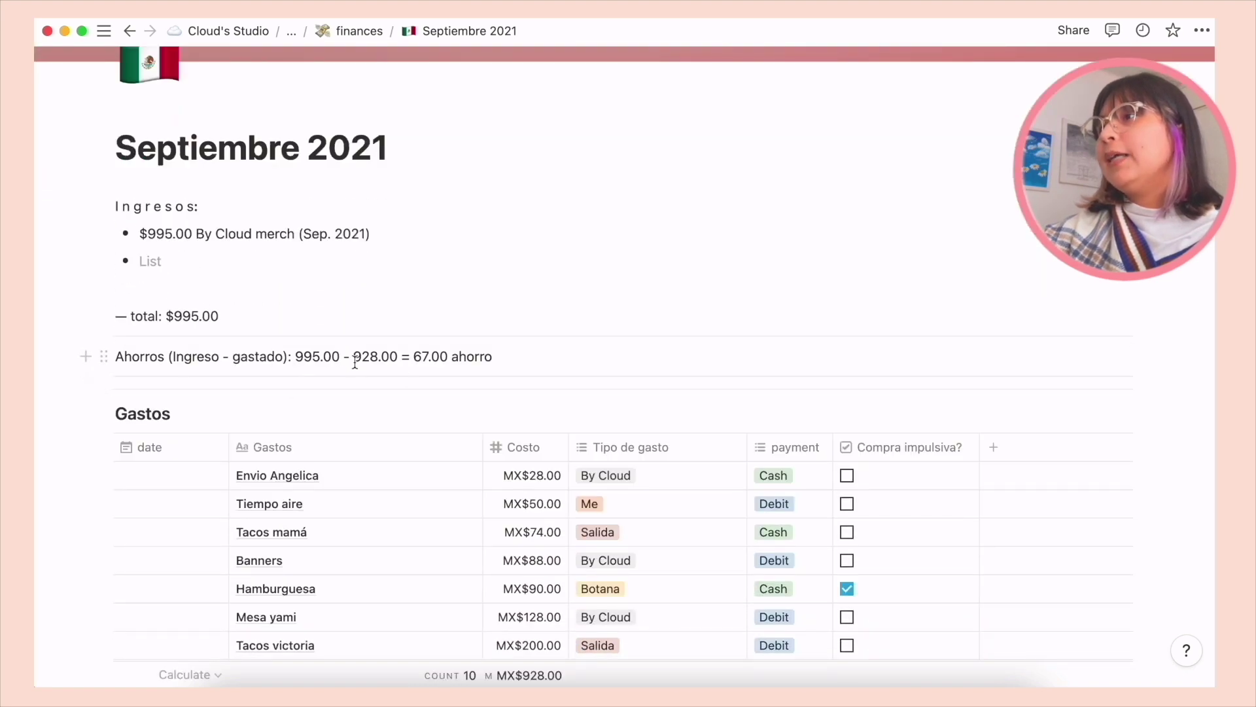
{"action": "scroll", "coordinate": [354, 360], "scroll_direction": "down", "scroll_amount": 10}
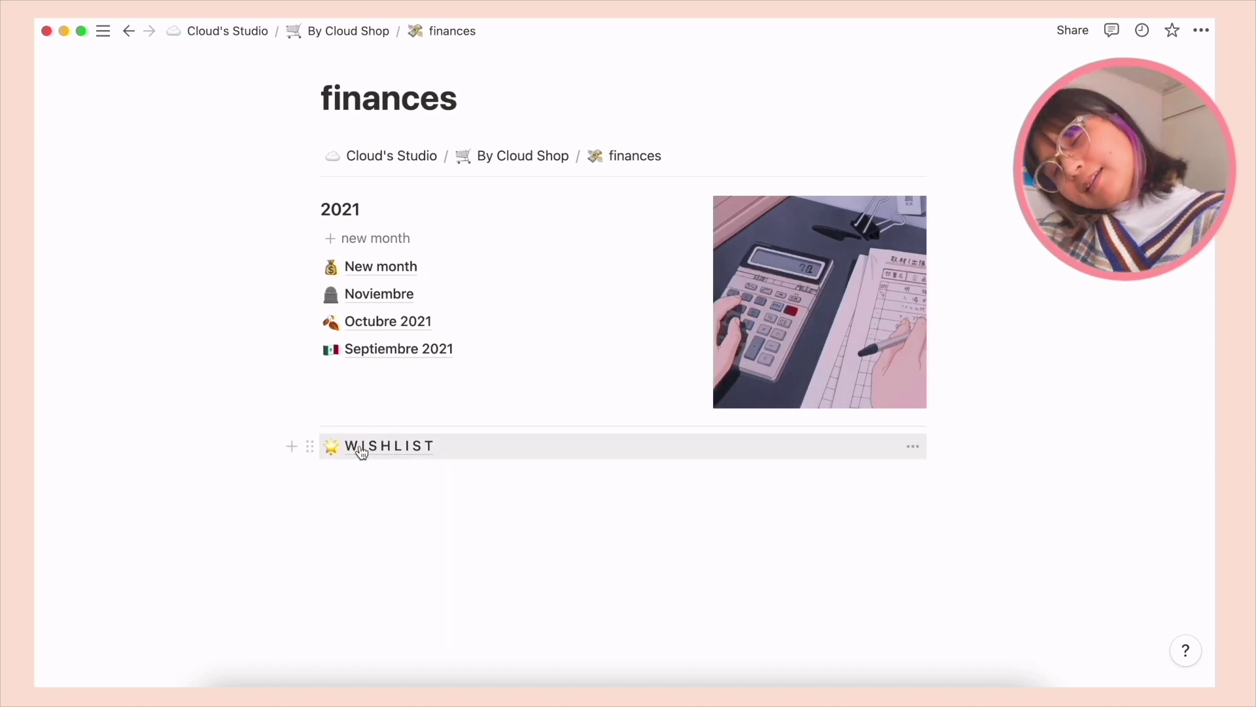
- Open the WISHLIST page from finances and view the Tags options of the Merch PTD row
{"action": "left_click", "coordinate": [437, 454]}
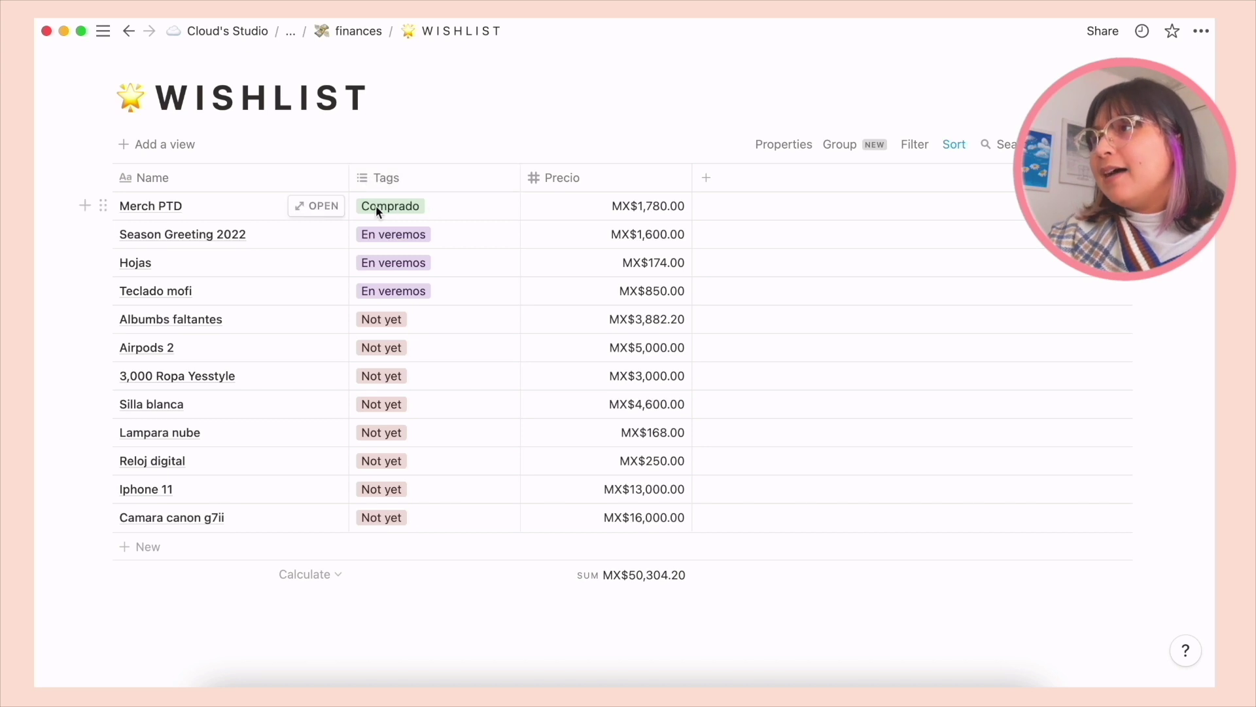
{"action": "left_click", "coordinate": [449, 207]}
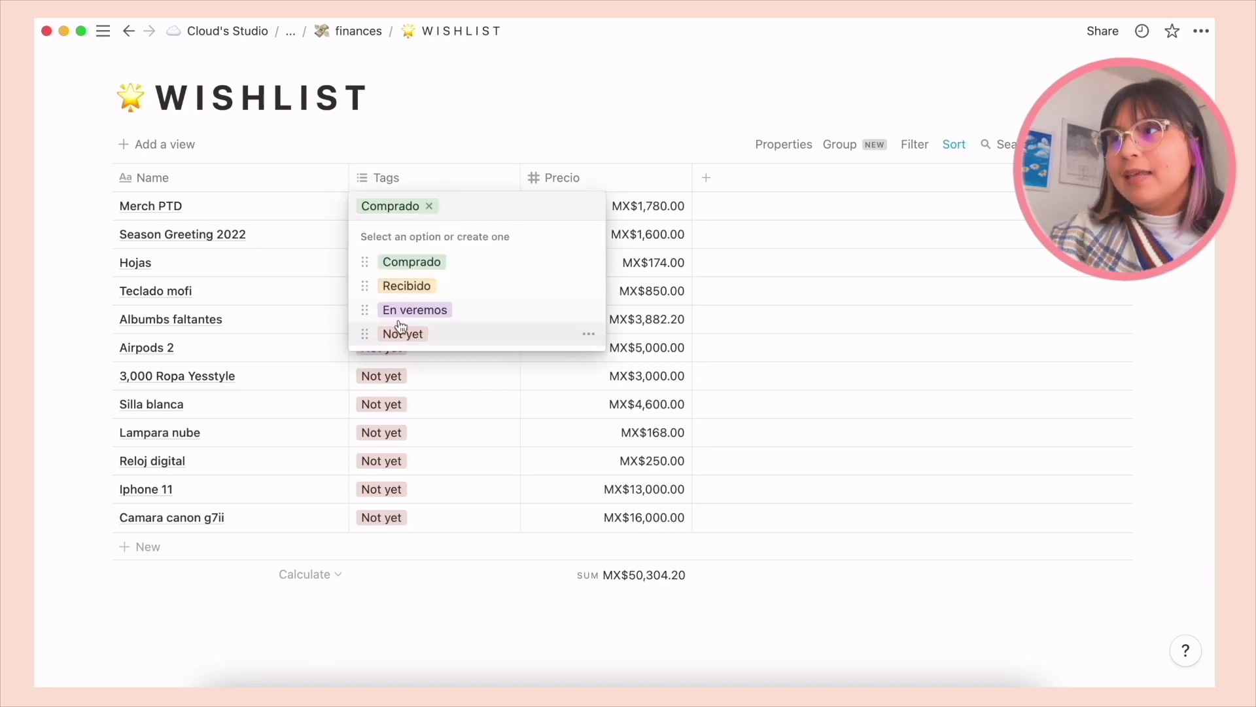